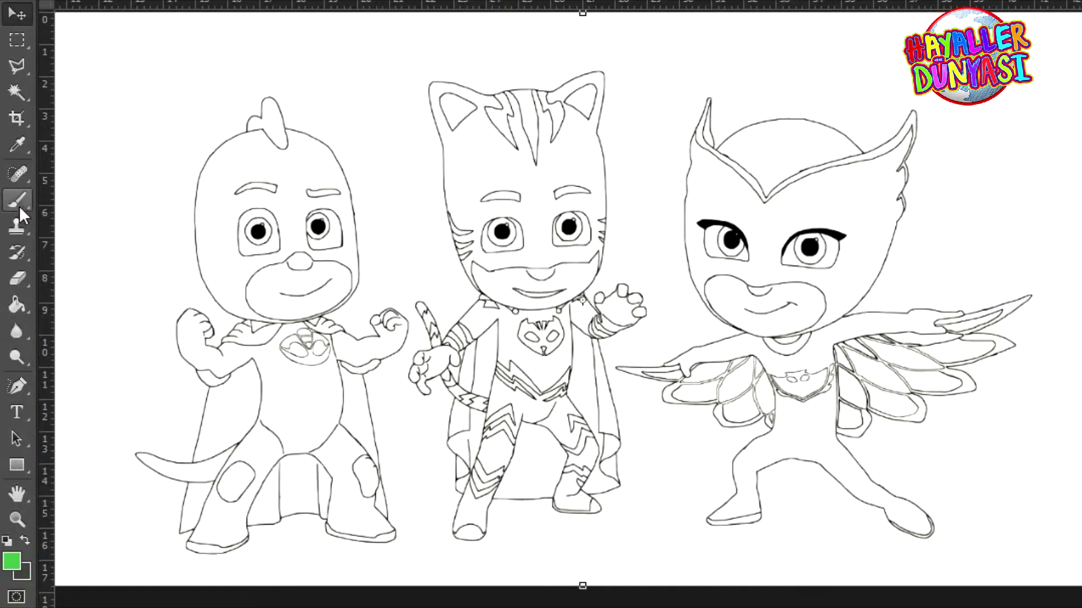
# - Choose the 63-pixel textured brush tip and set a dark green foreground colour
pyautogui.rightClick(213, 43)
pyautogui.scroll(-1, 191, 194)
pyautogui.click(115, 189)
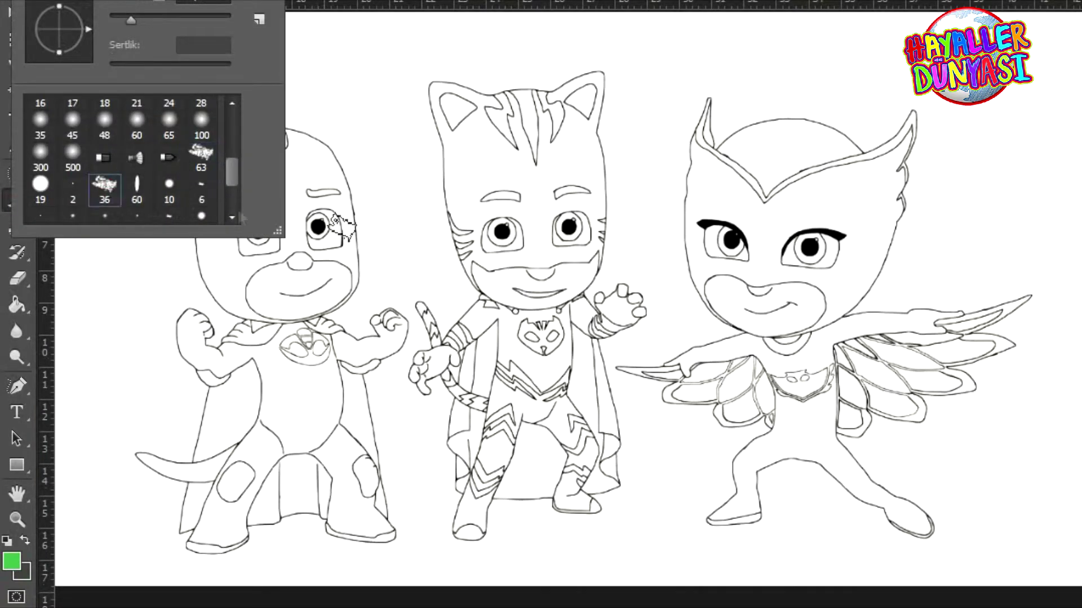
pyautogui.click(201, 153)
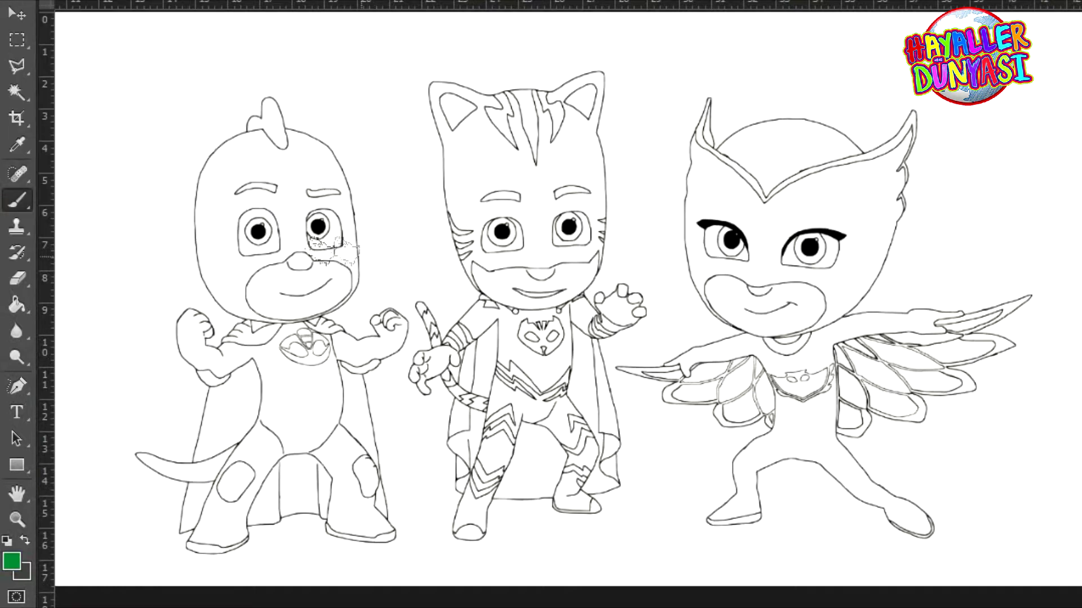
# - Select the lizard hero's mask with the Magic Wand and paint it dark green with the textured brush
pyautogui.press('w')
pyautogui.click(332, 251)
pyautogui.press('b')
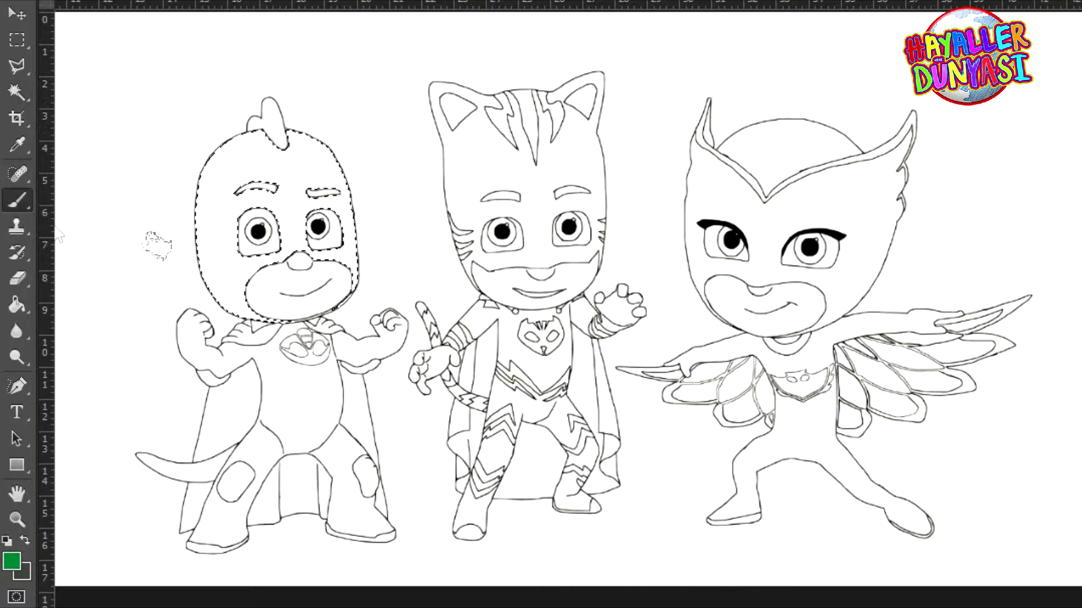
pyautogui.moveTo(203, 265)
pyautogui.mouseDown()
pyautogui.moveTo(357, 253)
pyautogui.moveTo(225, 259)
pyautogui.moveTo(331, 232)
pyautogui.moveTo(242, 219)
pyautogui.moveTo(314, 189)
pyautogui.moveTo(284, 195)
pyautogui.moveTo(269, 169)
pyautogui.moveTo(315, 153)
pyautogui.moveTo(174, 235)
pyautogui.mouseUp()
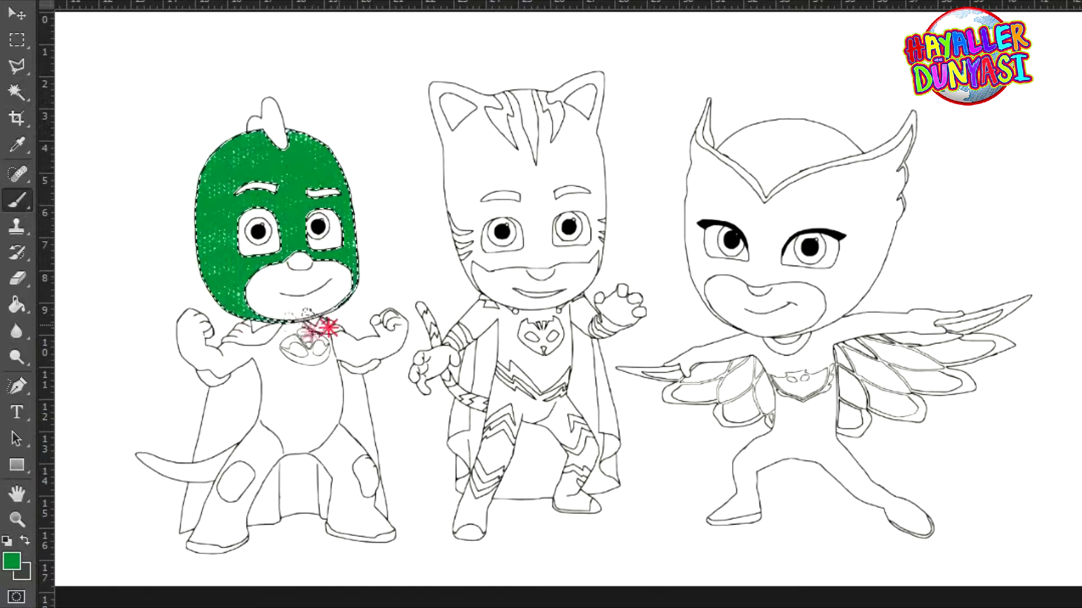
# - Select the lizard hero's body suit, arms and legs and paint them dark green
pyautogui.click(17, 92)
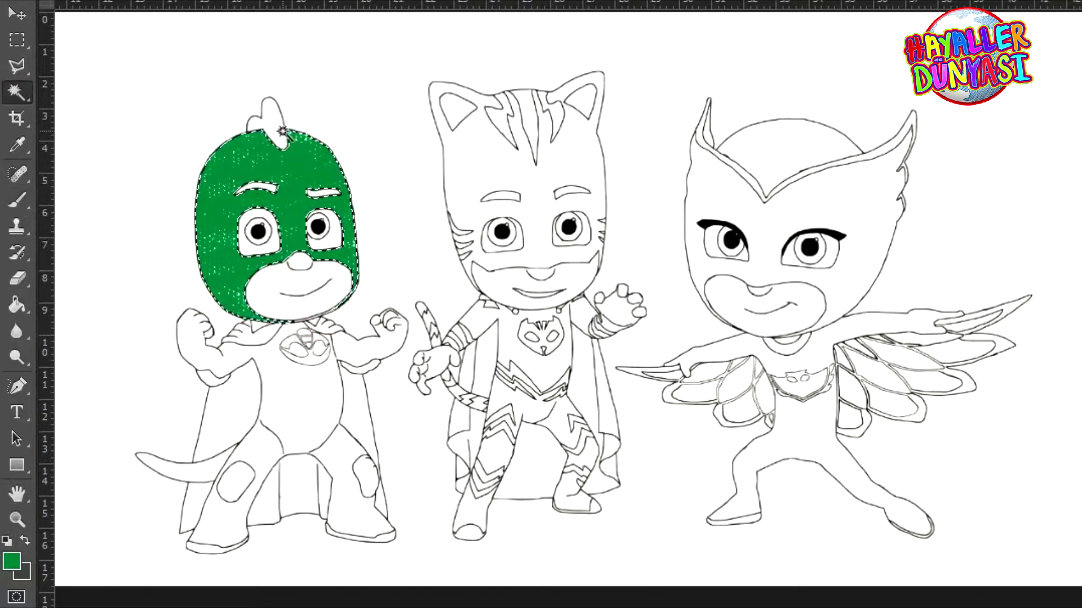
pyautogui.click(294, 392)
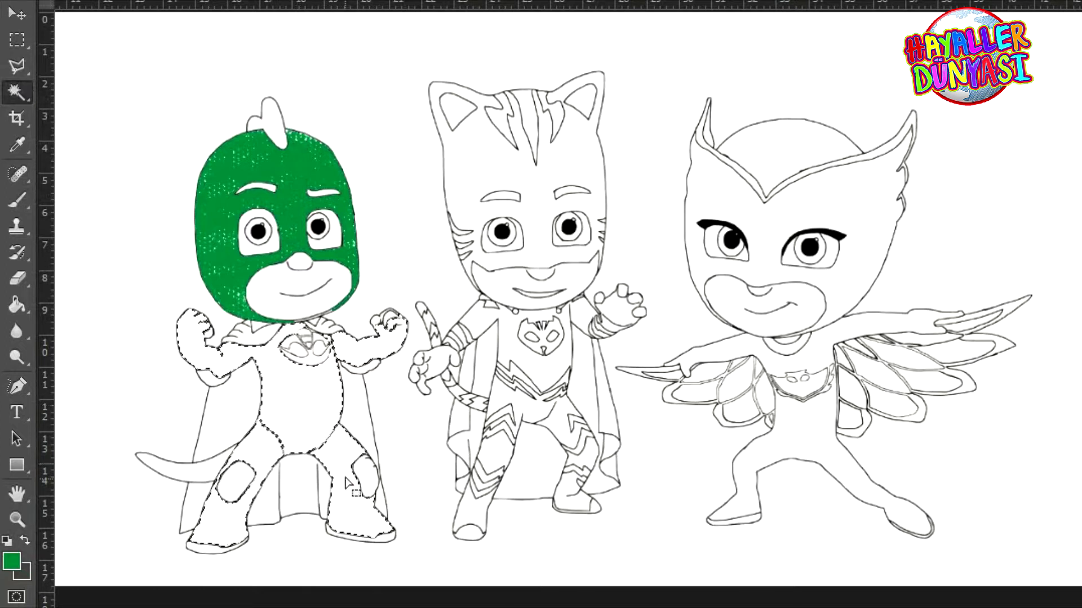
pyautogui.click(17, 200)
pyautogui.moveTo(236, 360)
pyautogui.mouseDown()
pyautogui.moveTo(213, 357)
pyautogui.moveTo(169, 307)
pyautogui.moveTo(307, 375)
pyautogui.moveTo(321, 406)
pyautogui.moveTo(309, 385)
pyautogui.moveTo(300, 435)
pyautogui.moveTo(222, 414)
pyautogui.moveTo(174, 536)
pyautogui.moveTo(362, 512)
pyautogui.moveTo(295, 420)
pyautogui.moveTo(394, 309)
pyautogui.moveTo(287, 404)
pyautogui.mouseUp()
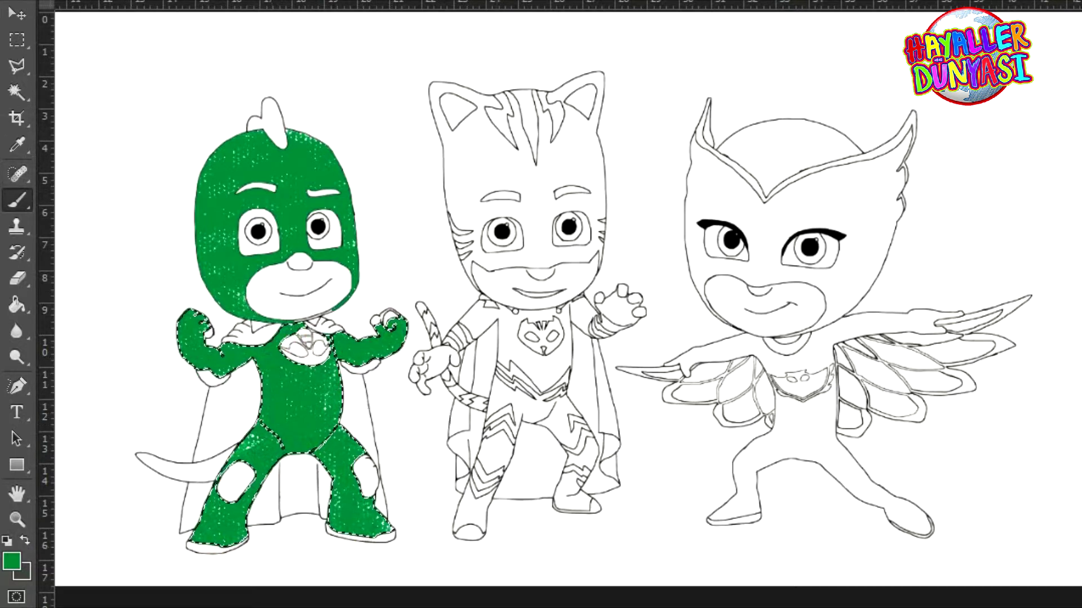
# - Select the lizard hero's head crest, knee patches and elbow fins, paint them light green, and deselect
pyautogui.click(17, 92)
pyautogui.click(273, 128)
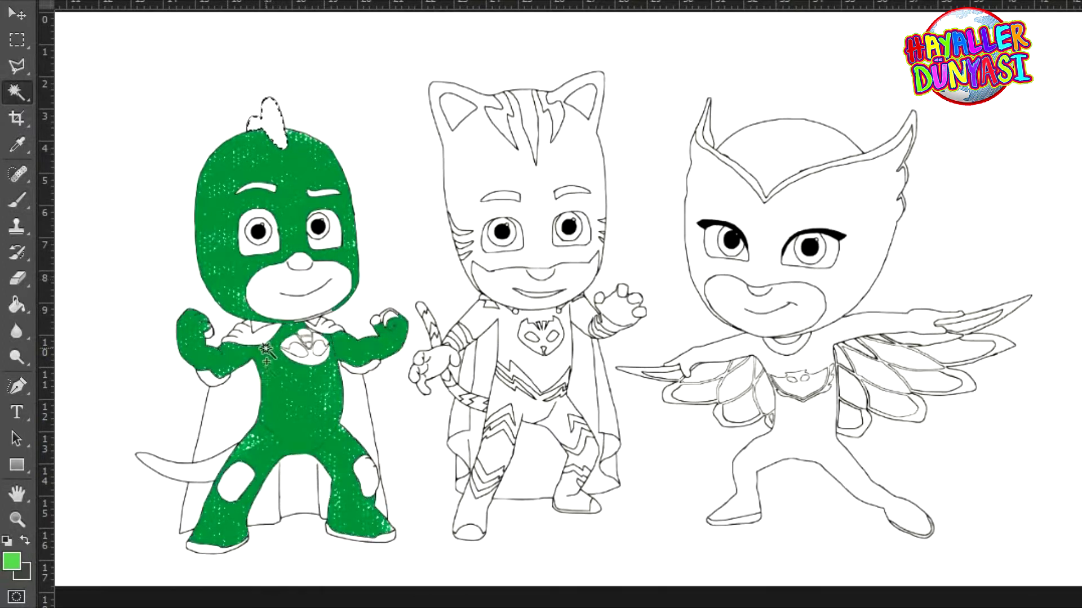
pyautogui.keyDown('shift'); pyautogui.click(371, 478); pyautogui.keyUp('shift')
pyautogui.keyDown('shift'); pyautogui.click(363, 371); pyautogui.keyUp('shift')
pyautogui.keyDown('shift'); pyautogui.click(215, 380); pyautogui.keyUp('shift')
pyautogui.click(17, 200)
pyautogui.moveTo(250, 465); pyautogui.dragTo(231, 490)
pyautogui.moveTo(383, 496)
pyautogui.mouseDown()
pyautogui.moveTo(360, 442)
pyautogui.moveTo(355, 496)
pyautogui.mouseUp()
pyautogui.moveTo(341, 363)
pyautogui.mouseDown()
pyautogui.moveTo(382, 354)
pyautogui.moveTo(346, 366)
pyautogui.mouseUp()
pyautogui.moveTo(273, 115)
pyautogui.mouseDown()
pyautogui.moveTo(290, 109)
pyautogui.moveTo(254, 128)
pyautogui.mouseUp()
pyautogui.hotkey('ctrl', 'd')
# - Select all sections of the lizard hero's cape and paint them light green with a speckled bristle brush
pyautogui.click(17, 65)
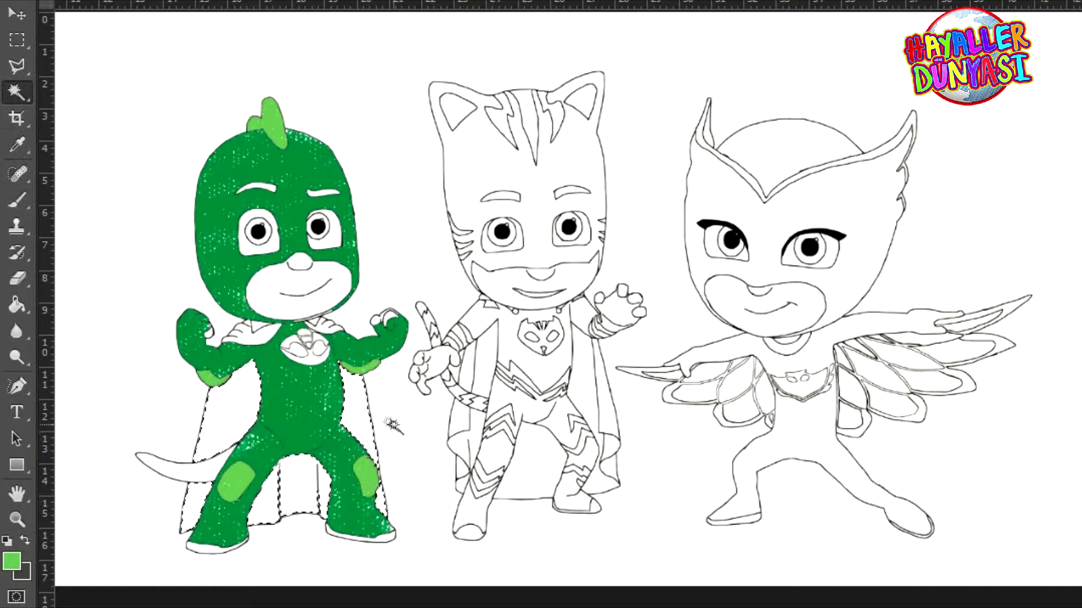
pyautogui.click(17, 200)
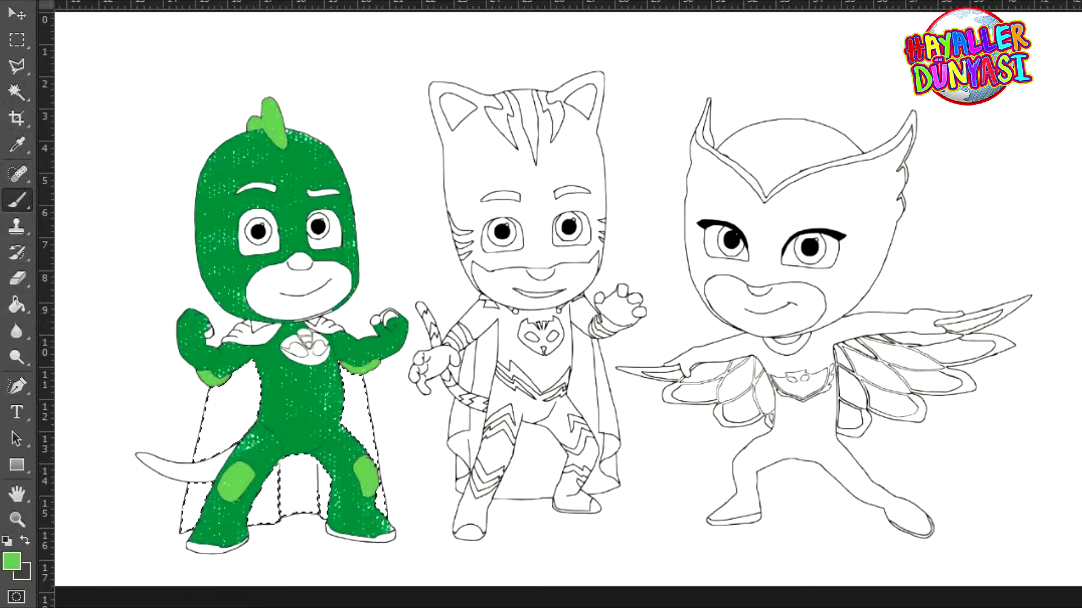
pyautogui.rightClick(224, 373)
pyautogui.click(357, 570)
pyautogui.moveTo(220, 376)
pyautogui.mouseDown()
pyautogui.moveTo(213, 453)
pyautogui.moveTo(211, 416)
pyautogui.moveTo(234, 427)
pyautogui.mouseUp()
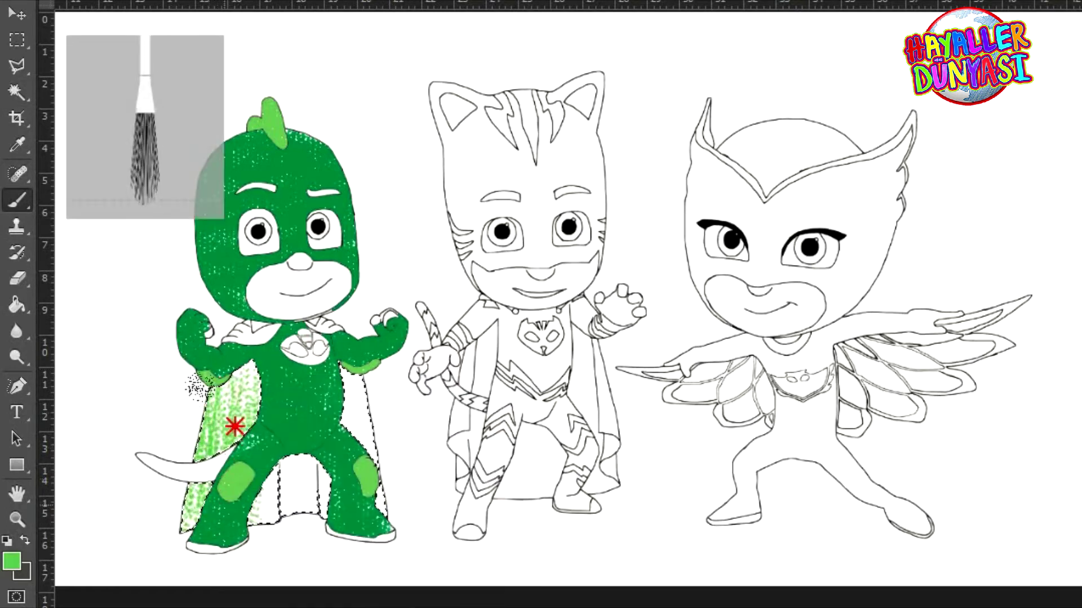
pyautogui.moveTo(276, 337)
pyautogui.mouseDown()
pyautogui.moveTo(301, 345)
pyautogui.moveTo(282, 301)
pyautogui.moveTo(288, 319)
pyautogui.moveTo(195, 324)
pyautogui.moveTo(395, 427)
pyautogui.moveTo(410, 518)
pyautogui.moveTo(194, 379)
pyautogui.moveTo(183, 496)
pyautogui.moveTo(220, 424)
pyautogui.moveTo(194, 330)
pyautogui.moveTo(275, 358)
pyautogui.mouseUp()
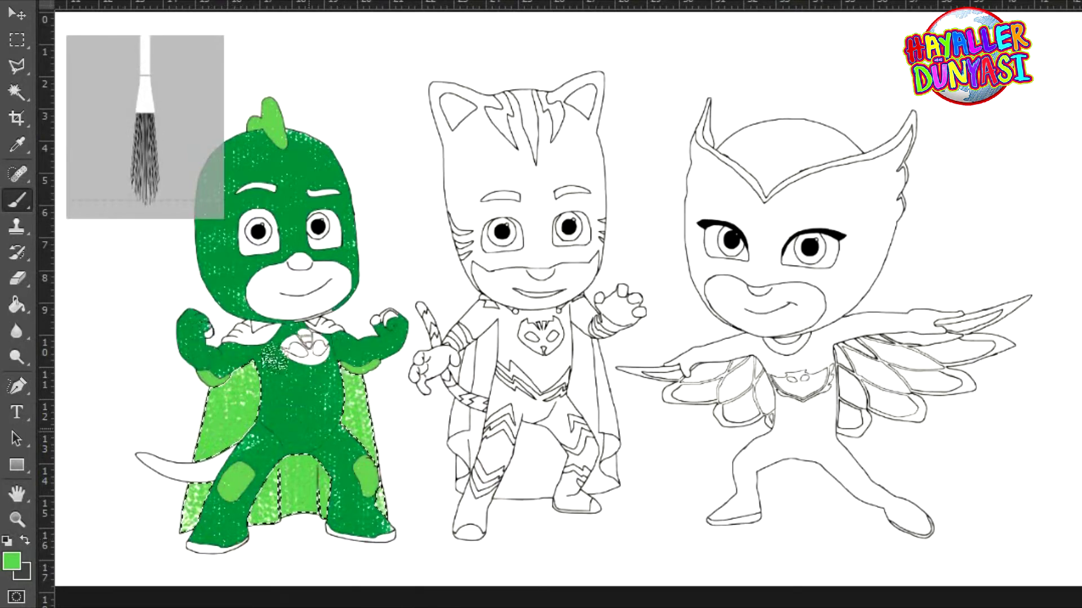
# - Switch to a flat bristle brush and smooth more light green over the cape's speckled texture
pyautogui.rightClick(262, 375)
pyautogui.click(322, 523)
pyautogui.click(237, 403)
pyautogui.moveTo(243, 379)
pyautogui.mouseDown()
pyautogui.moveTo(269, 369)
pyautogui.moveTo(360, 398)
pyautogui.mouseUp()
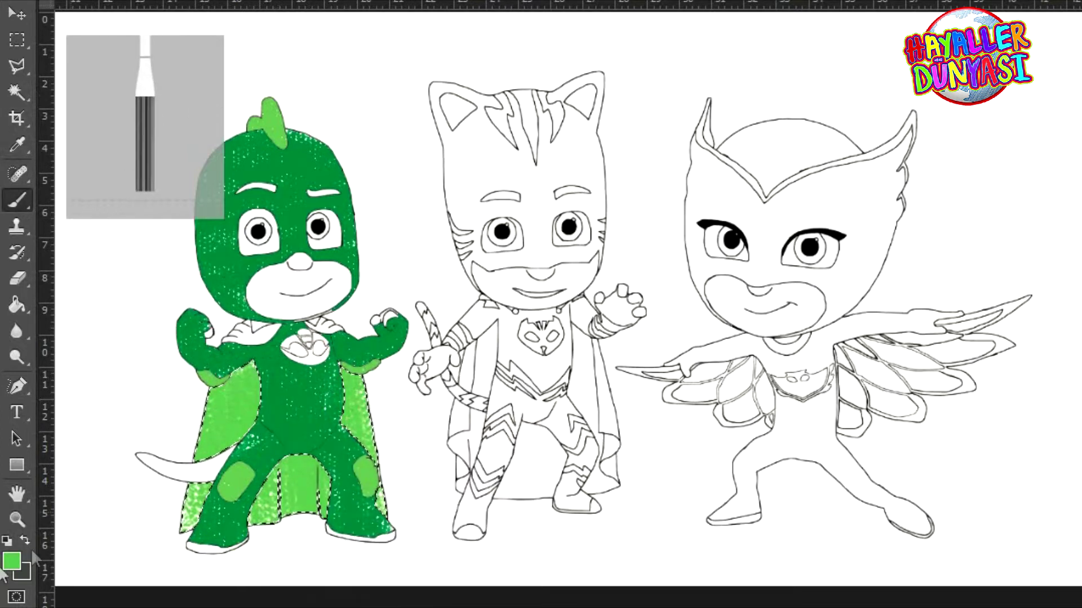
# - Set a slightly darker green foreground colour, repaint the whole cape with it, and deselect
pyautogui.click(10, 561)
pyautogui.click(265, 392)
pyautogui.press('Return')
pyautogui.moveTo(228, 378)
pyautogui.mouseDown()
pyautogui.moveTo(221, 403)
pyautogui.moveTo(286, 386)
pyautogui.moveTo(376, 388)
pyautogui.moveTo(242, 419)
pyautogui.moveTo(231, 449)
pyautogui.moveTo(367, 442)
pyautogui.moveTo(203, 502)
pyautogui.moveTo(353, 507)
pyautogui.moveTo(366, 478)
pyautogui.mouseUp()
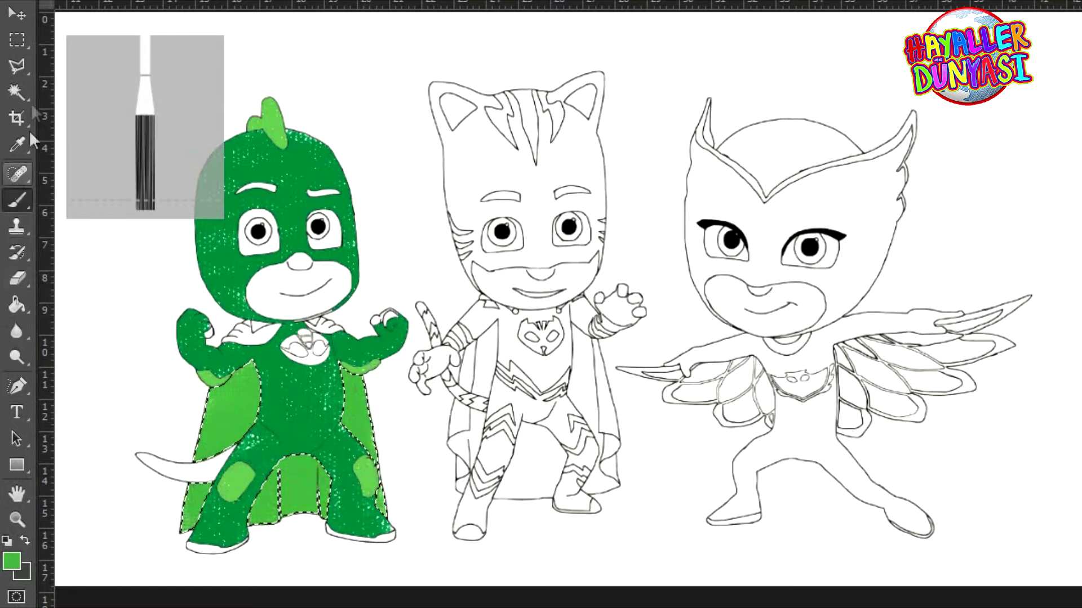
pyautogui.press('w')
pyautogui.hotkey('ctrl', 'd')
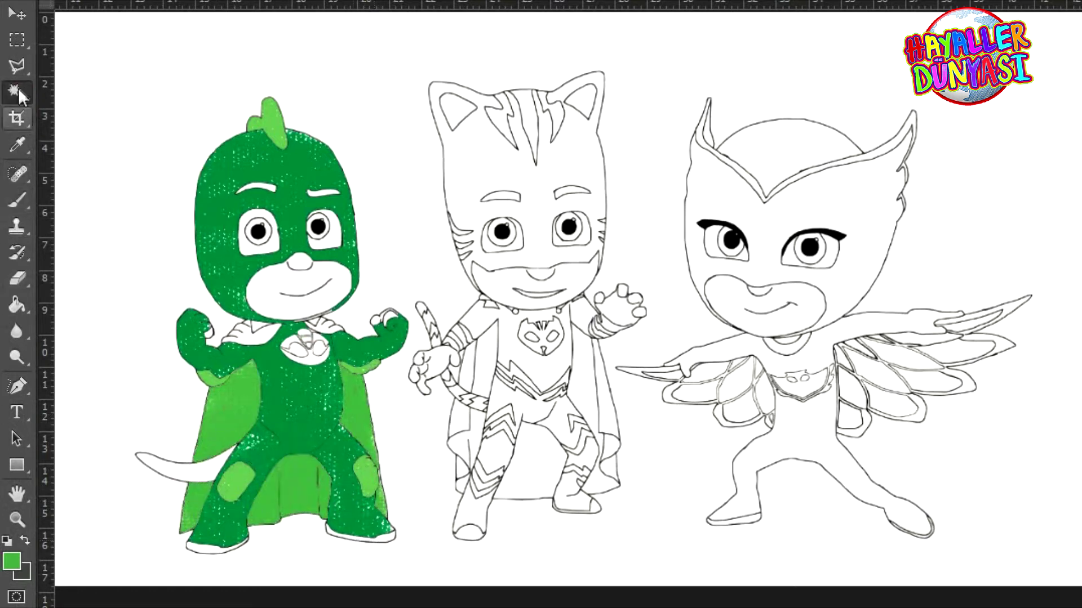
# - Select the lizard hero's shoe soles and eyebrows and paint them with light green sampled from the knee patch
pyautogui.keyDown('shift'); pyautogui.click(386, 539); pyautogui.keyUp('shift')
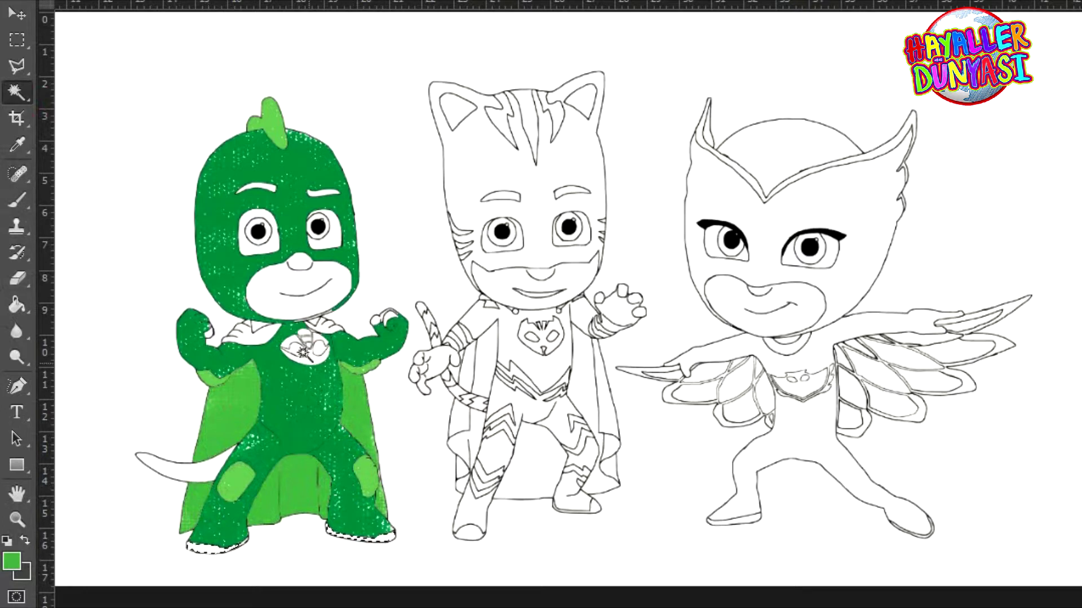
pyautogui.click(323, 192)
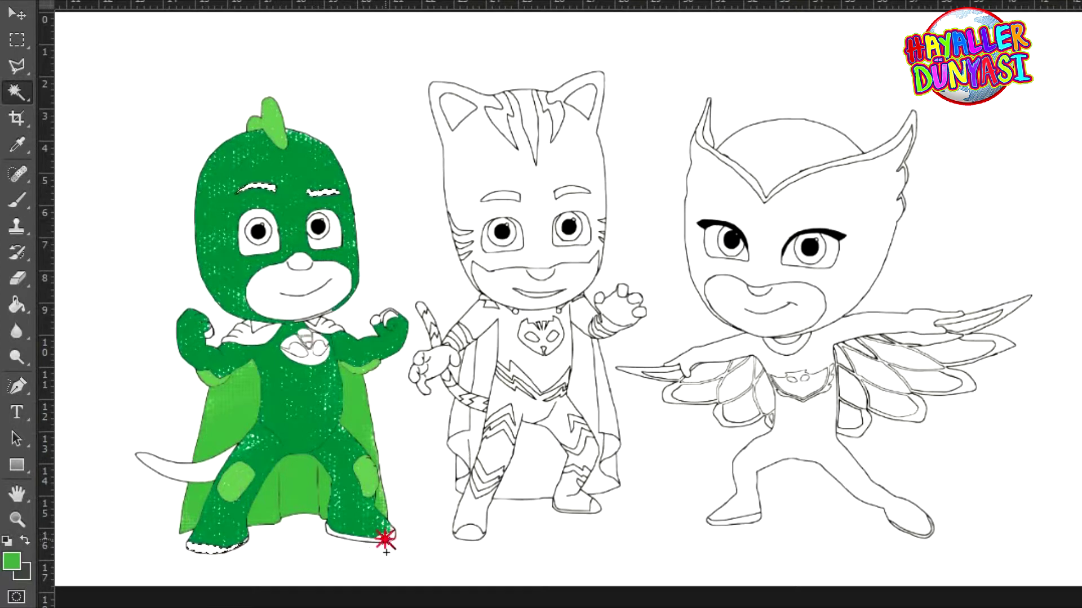
pyautogui.press('b')
pyautogui.keyDown('alt'); pyautogui.click(236, 490); pyautogui.keyUp('alt')
pyautogui.moveTo(197, 549)
pyautogui.mouseDown()
pyautogui.moveTo(357, 540)
pyautogui.moveTo(314, 539)
pyautogui.moveTo(336, 538)
pyautogui.mouseUp()
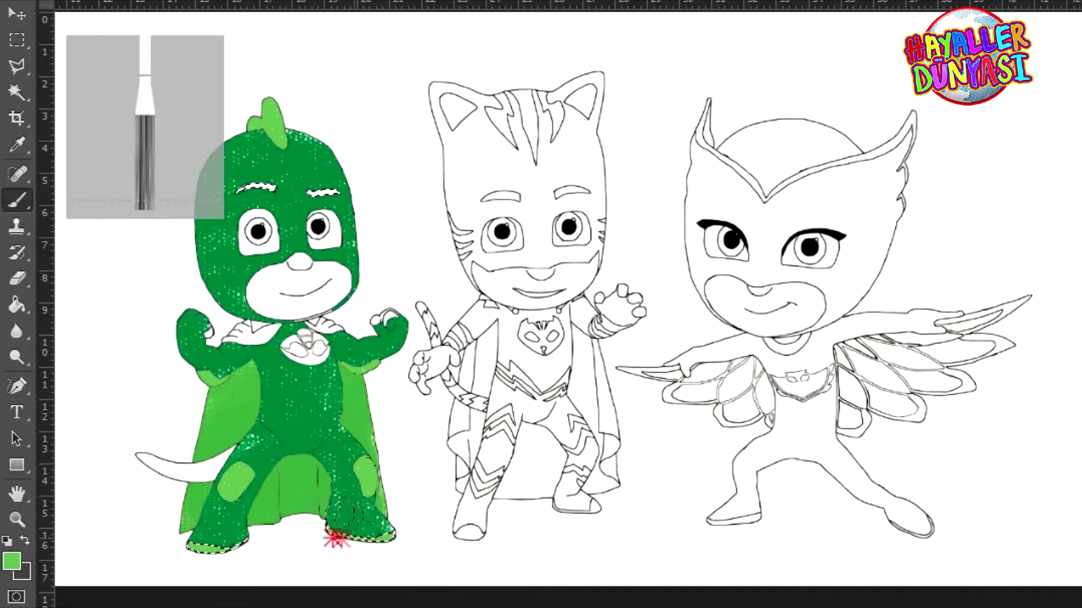
pyautogui.moveTo(247, 183)
pyautogui.mouseDown()
pyautogui.moveTo(280, 196)
pyautogui.moveTo(241, 168)
pyautogui.moveTo(276, 186)
pyautogui.moveTo(265, 189)
pyautogui.moveTo(338, 193)
pyautogui.moveTo(321, 195)
pyautogui.mouseUp()
# - Paint the unfilled fingers of the fist nearest the cat hero in sampled dark green with a small round brush
pyautogui.rightClick(340, 490)
pyautogui.scroll(2, 423, 549)
pyautogui.click(443, 558)
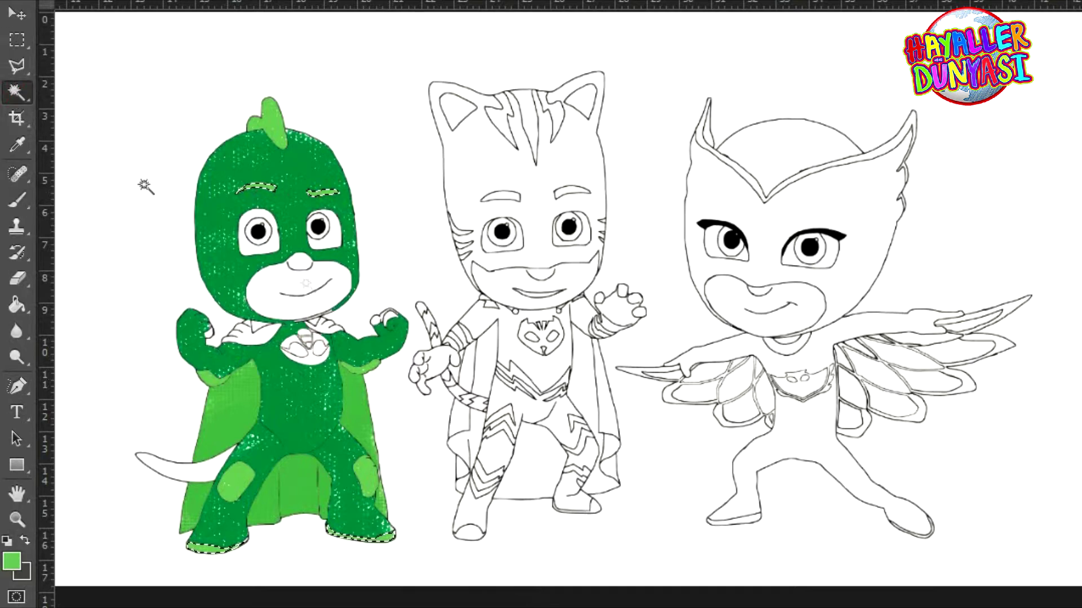
pyautogui.moveTo(409, 299); pyautogui.dragTo(488, 280)
pyautogui.moveTo(309, 411); pyautogui.dragTo(579, 321)
pyautogui.click(18, 196)
pyautogui.keyDown('alt'); pyautogui.click(673, 309); pyautogui.keyUp('alt')
pyautogui.moveTo(671, 277)
pyautogui.mouseDown()
pyautogui.moveTo(634, 287)
pyautogui.moveTo(621, 324)
pyautogui.moveTo(597, 309)
pyautogui.moveTo(656, 277)
pyautogui.mouseUp()
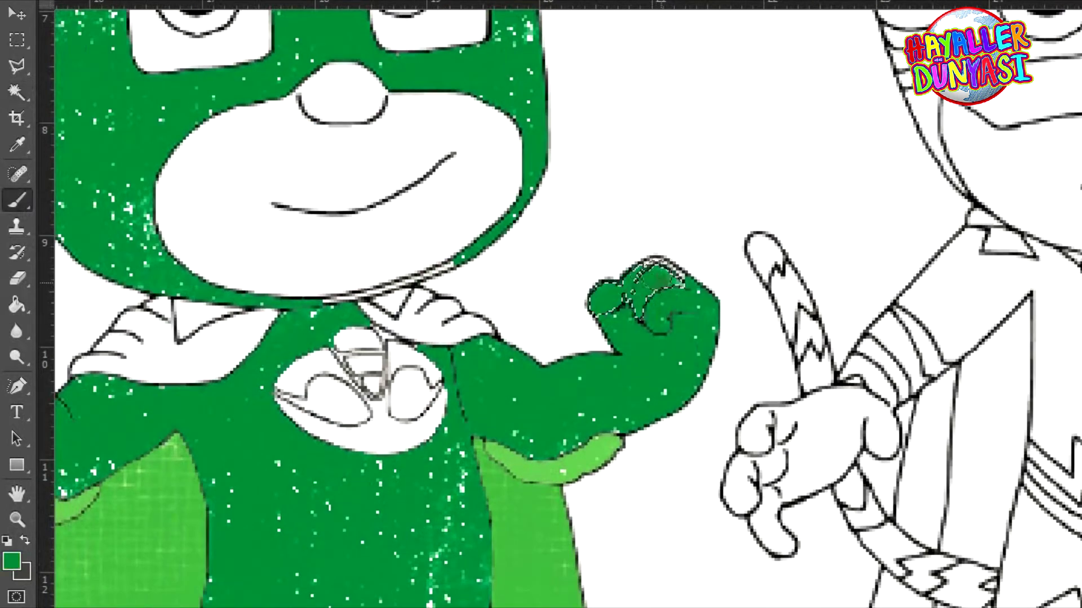
# - Select the remaining white gaps in that fist's fingers and fill them with dark green
pyautogui.rightClick(702, 432)
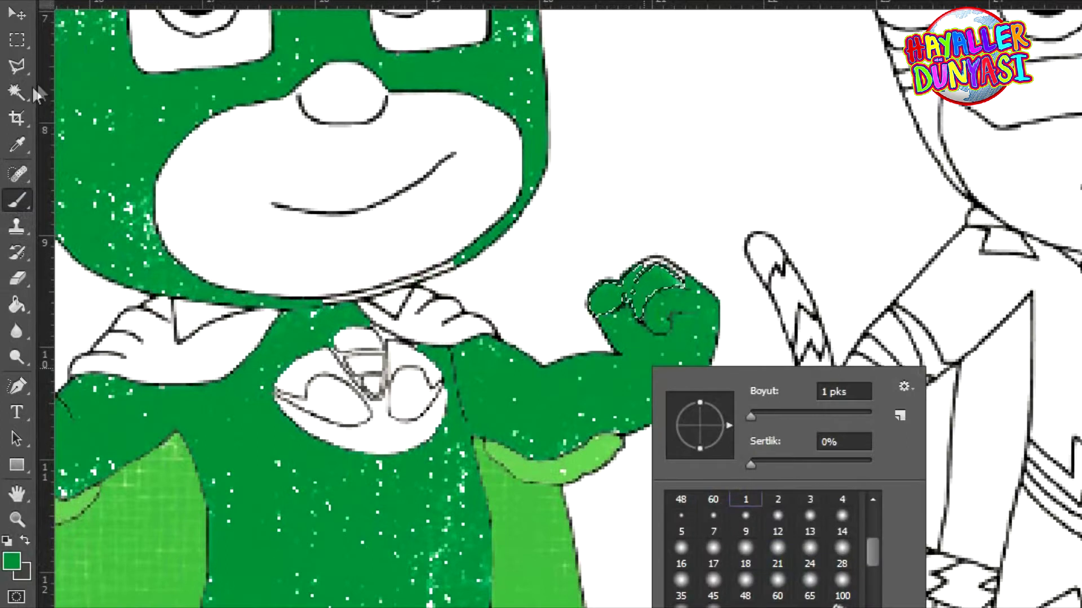
pyautogui.click(17, 91)
pyautogui.click(665, 282)
pyautogui.click(662, 267)
pyautogui.click(17, 200)
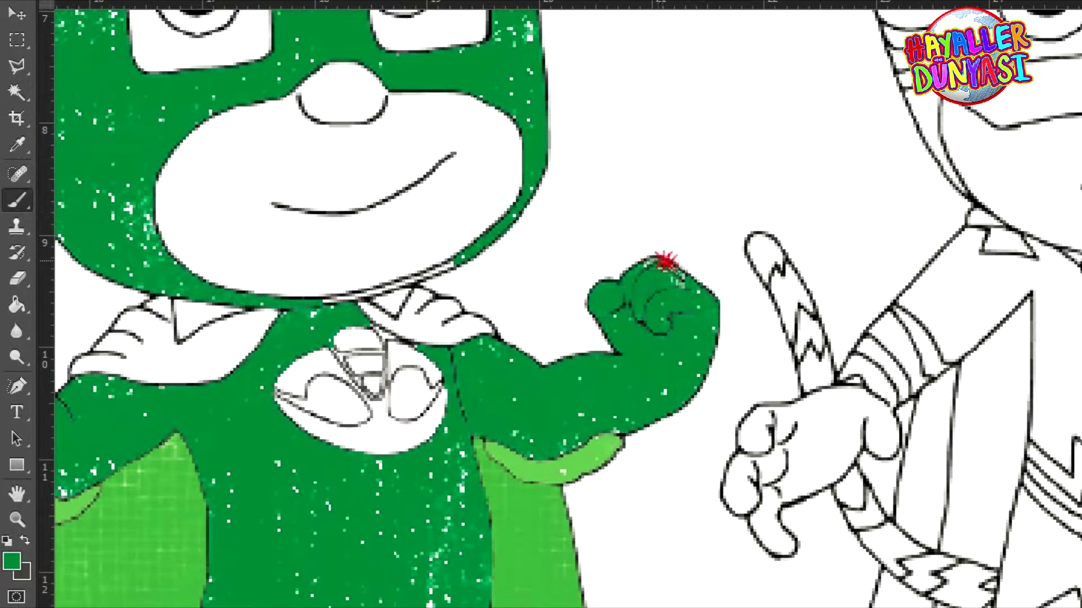
# - Paint the white fingers of the lizard hero's other fist dark green
pyautogui.scroll(-2, 357, 389)
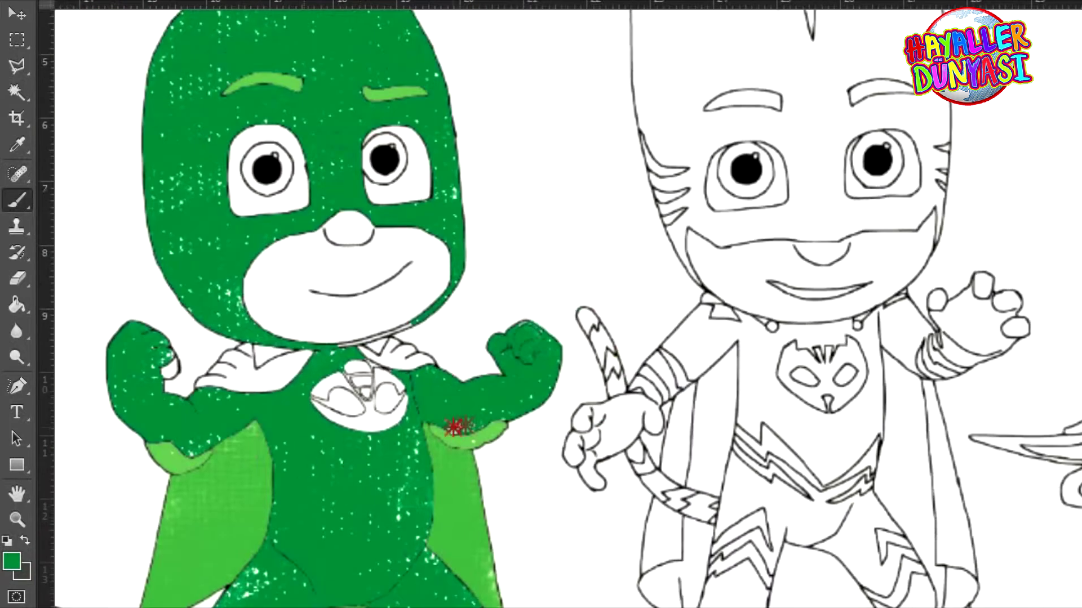
pyautogui.moveTo(308, 459); pyautogui.dragTo(468, 426)
pyautogui.scroll(4, 331, 325)
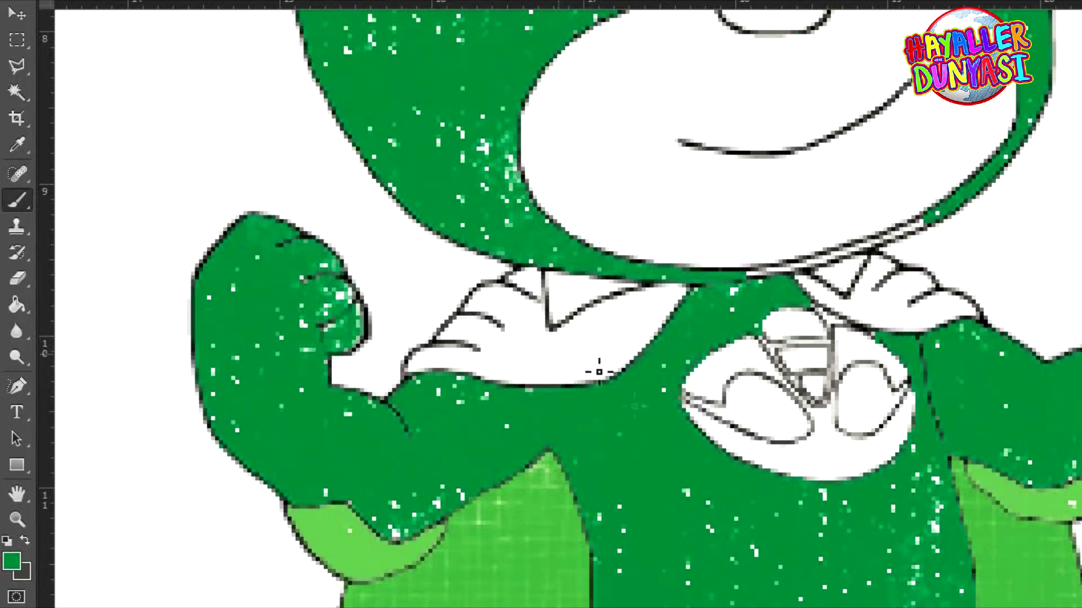
pyautogui.scroll(-4, 555, 361)
pyautogui.scroll(4, 658, 406)
# - Select the chest emblem's background and paint it with light green sampled from the elbow fin, using a new brush tip
pyautogui.click(16, 91)
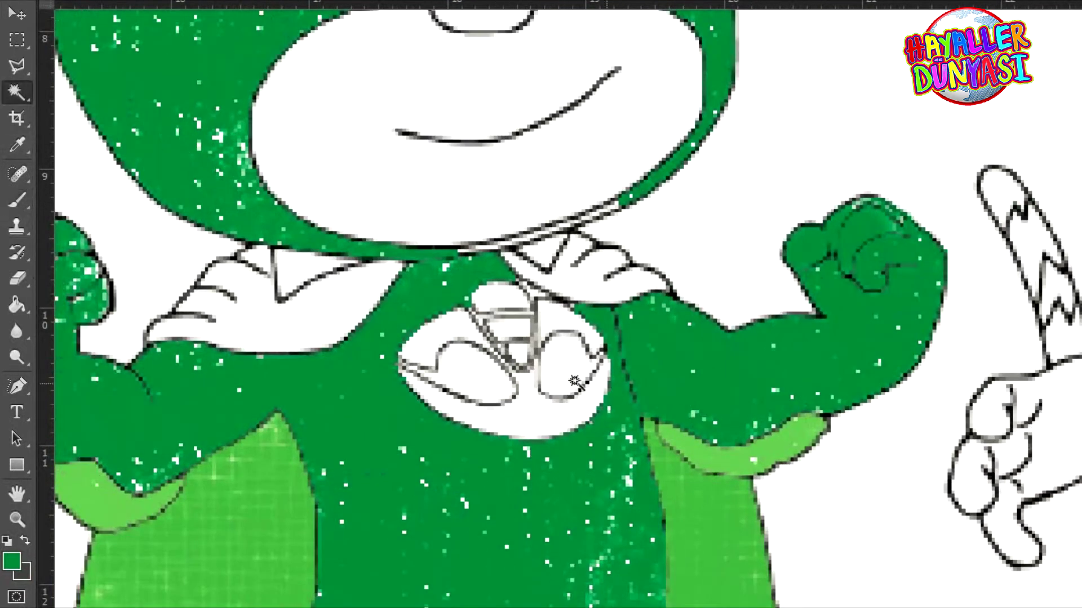
pyautogui.click(528, 416)
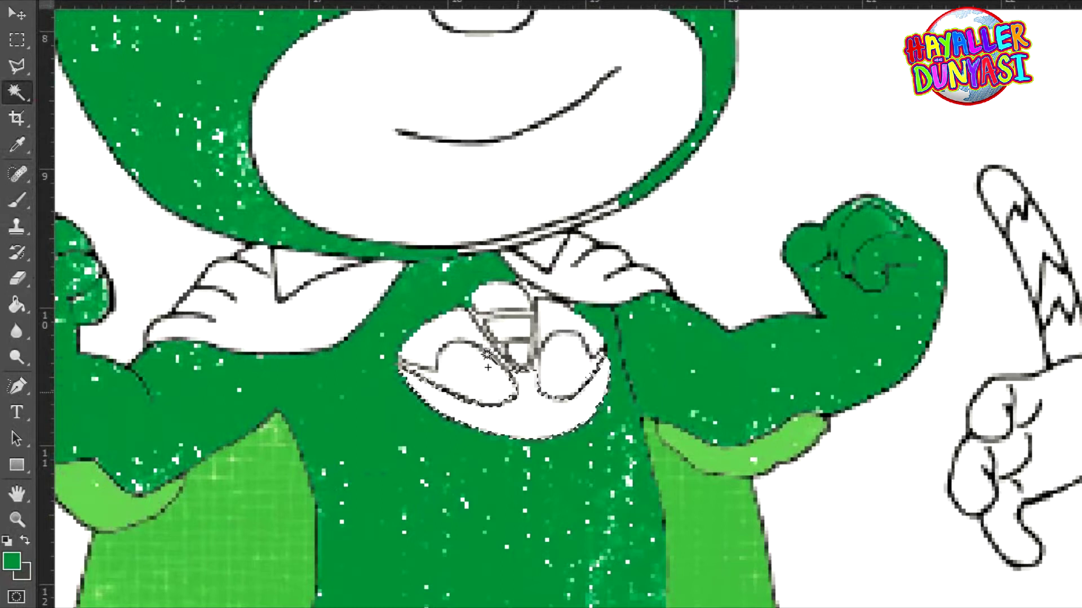
pyautogui.click(19, 202)
pyautogui.keyDown('alt'); pyautogui.click(704, 457); pyautogui.keyUp('alt')
pyautogui.rightClick(535, 423)
pyautogui.scroll(-1, 620, 571)
pyautogui.click(605, 568)
pyautogui.moveTo(473, 422)
pyautogui.mouseDown()
pyautogui.moveTo(522, 343)
pyautogui.moveTo(427, 430)
pyautogui.moveTo(594, 348)
pyautogui.mouseUp()
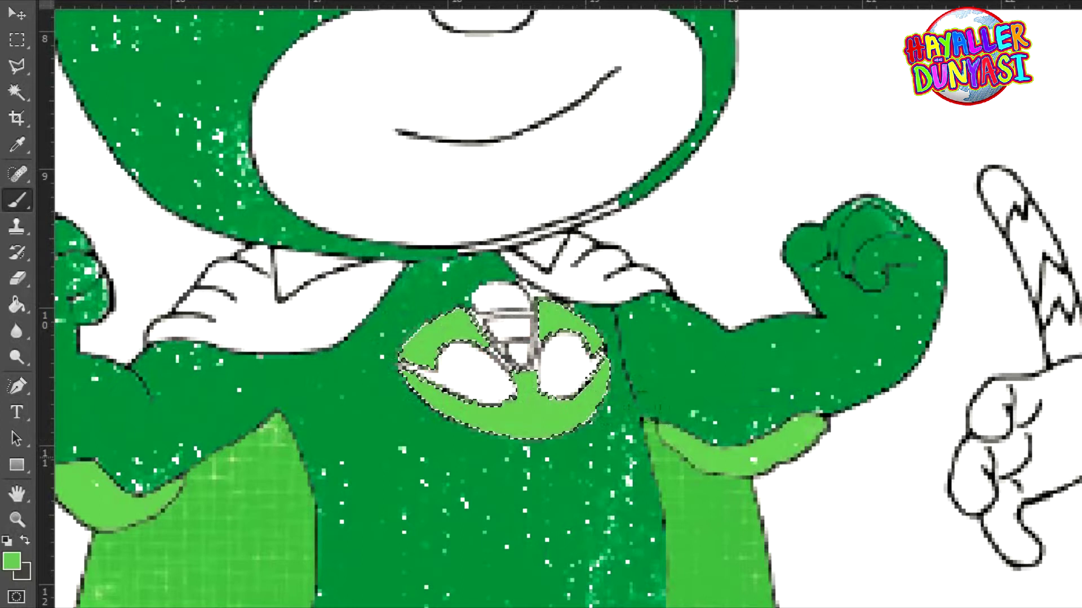
# - Paint the shoulder collar with the cape's sampled green and its small triangular gaps with the emblem's light green
pyautogui.click(17, 92)
pyautogui.click(257, 261)
pyautogui.keyDown('shift'); pyautogui.click(625, 278); pyautogui.keyUp('shift')
pyautogui.press('b')
pyautogui.keyDown('alt'); pyautogui.click(234, 487); pyautogui.keyUp('alt')
pyautogui.moveTo(361, 310)
pyautogui.mouseDown()
pyautogui.moveTo(146, 299)
pyautogui.moveTo(603, 236)
pyautogui.moveTo(460, 225)
pyautogui.mouseUp()
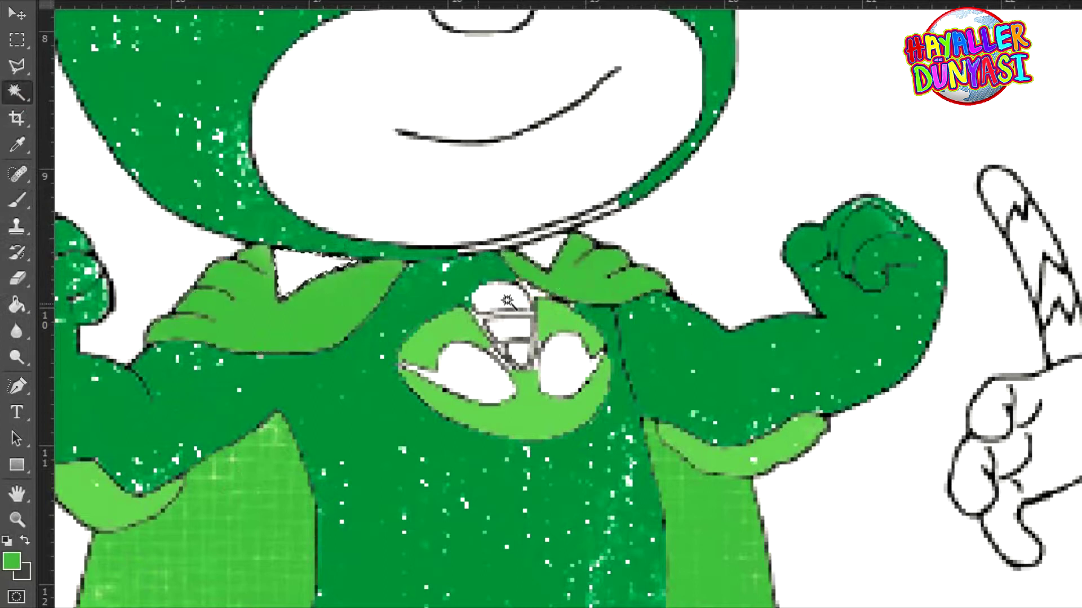
pyautogui.hotkey('ctrl', 'd')
pyautogui.keyDown('alt'); pyautogui.click(434, 338); pyautogui.keyUp('alt')
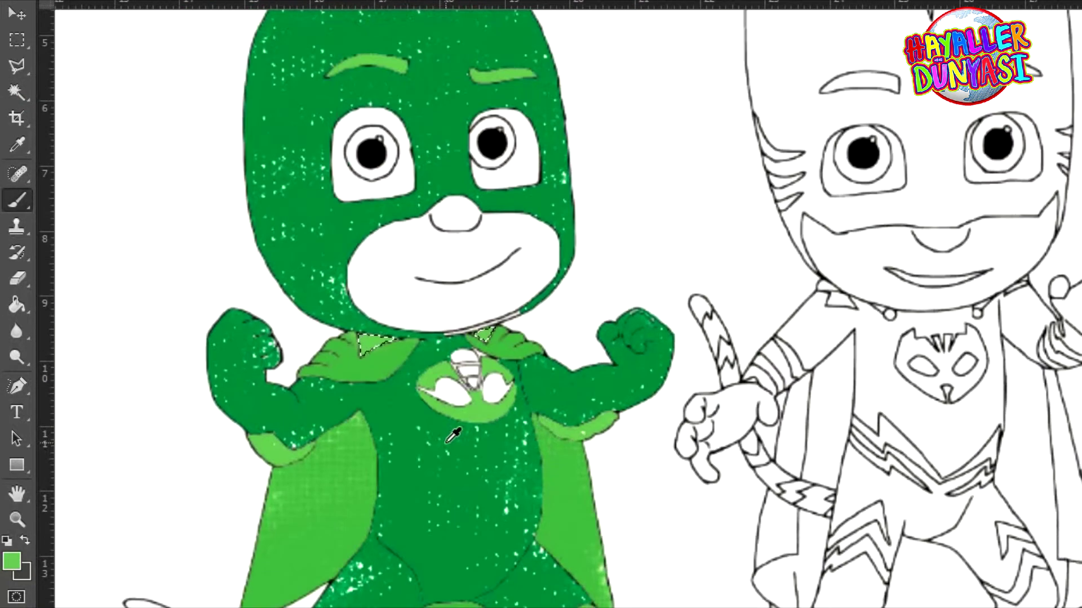
# - Select the irises of both of the lizard hero's eyes with the Magic Wand
pyautogui.click(17, 91)
pyautogui.click(374, 176)
pyautogui.keyDown('shift'); pyautogui.click(504, 167); pyautogui.keyUp('shift')
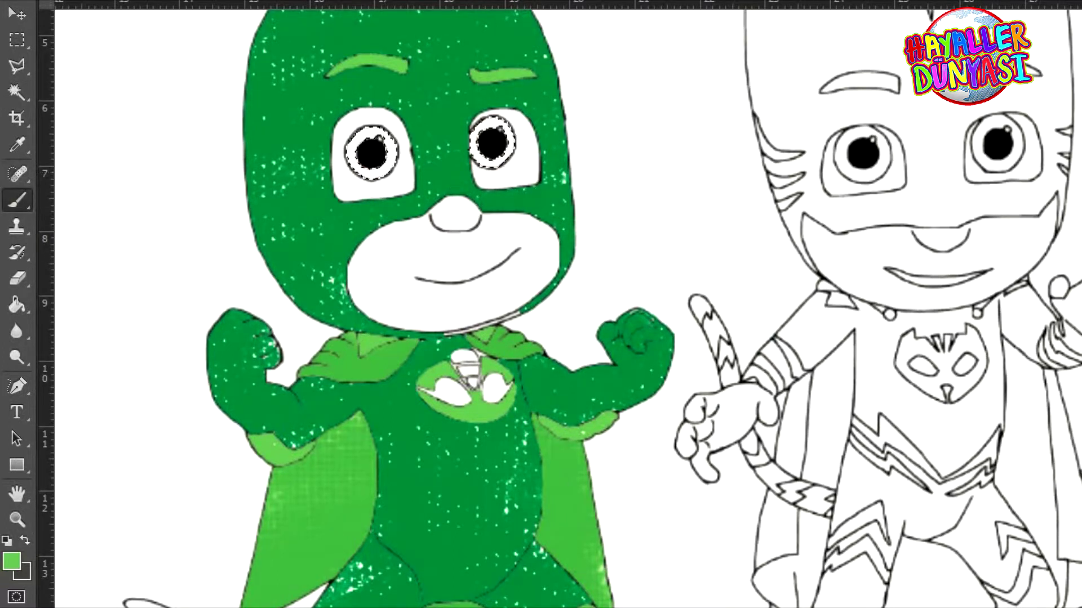
# - Try shading both irises in a muted teal green and clear the selection
pyautogui.moveTo(488, 147); pyautogui.dragTo(494, 242)
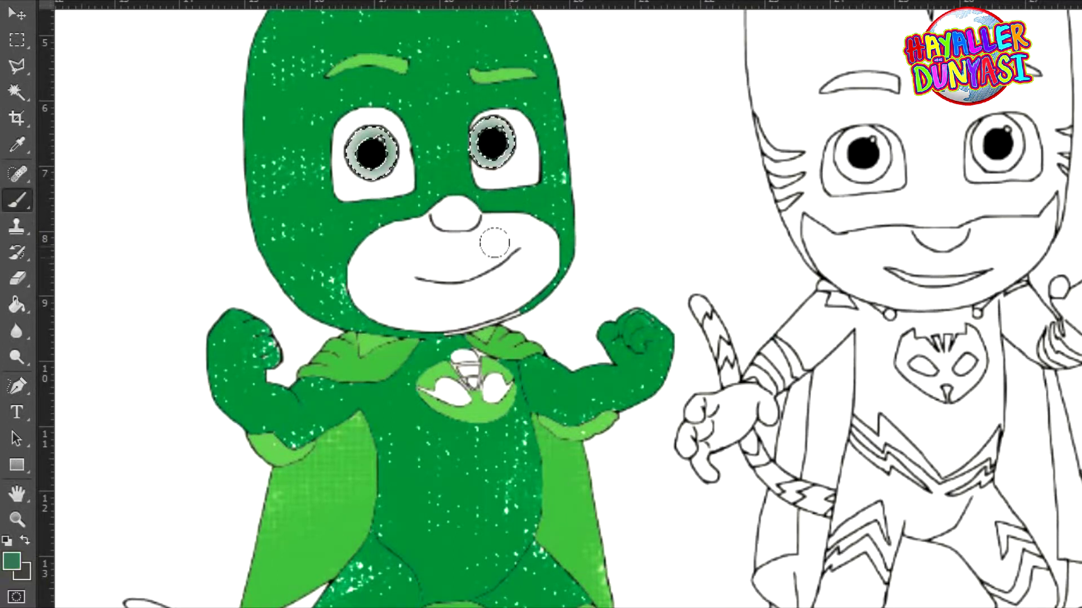
pyautogui.click(369, 144)
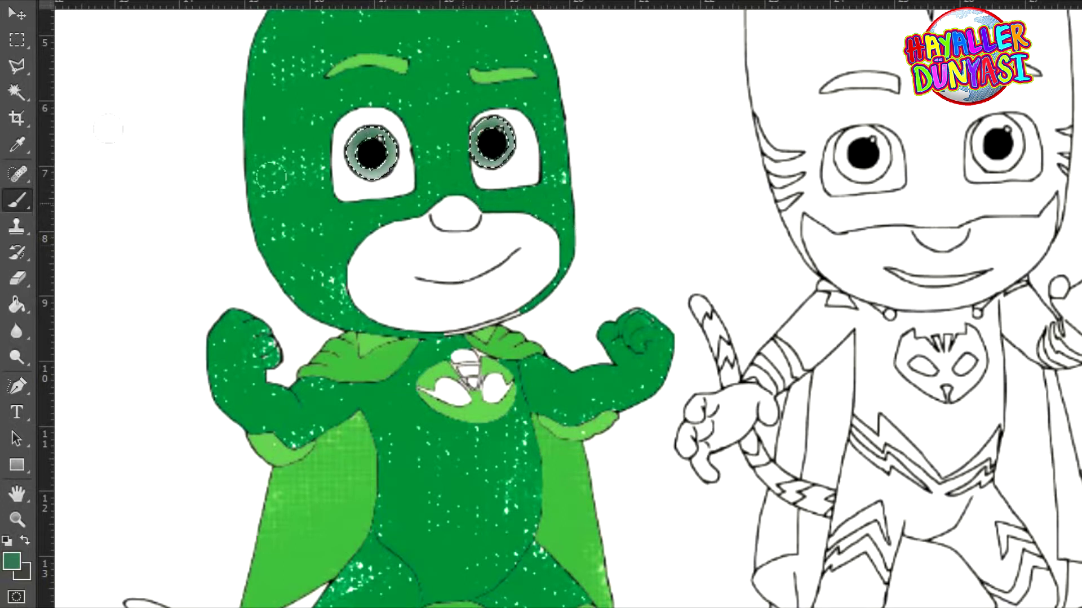
pyautogui.press('w')
pyautogui.hotkey('ctrl', 'd')
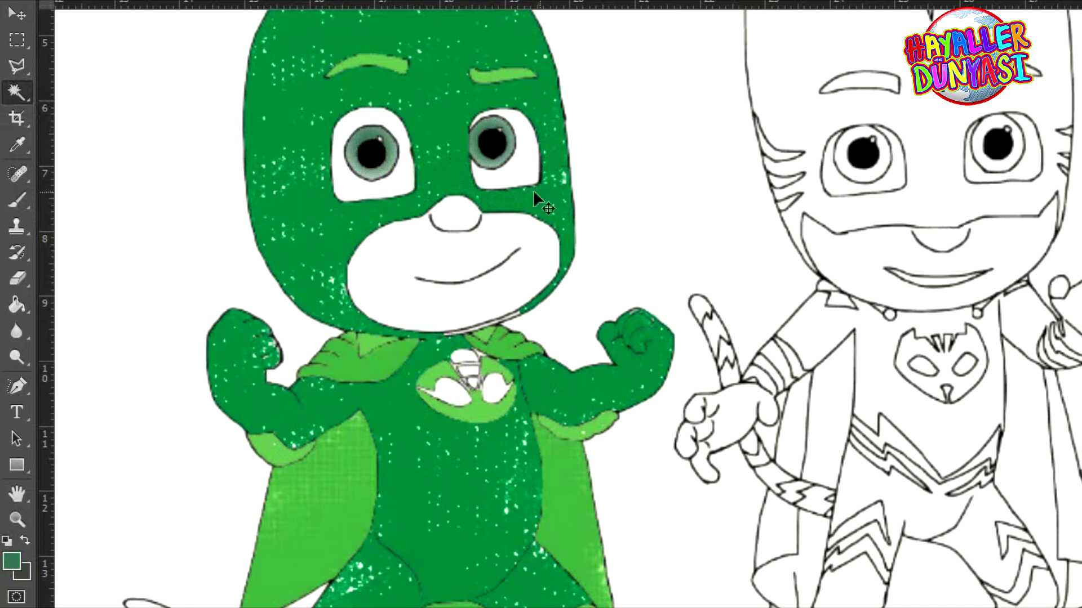
# - Undo the teal iris shading and the deselection
pyautogui.hotkey('ctrl', 'alt', 'z')
pyautogui.hotkey('ctrl', 'alt', 'z')
pyautogui.hotkey('ctrl', 'alt', 'z')
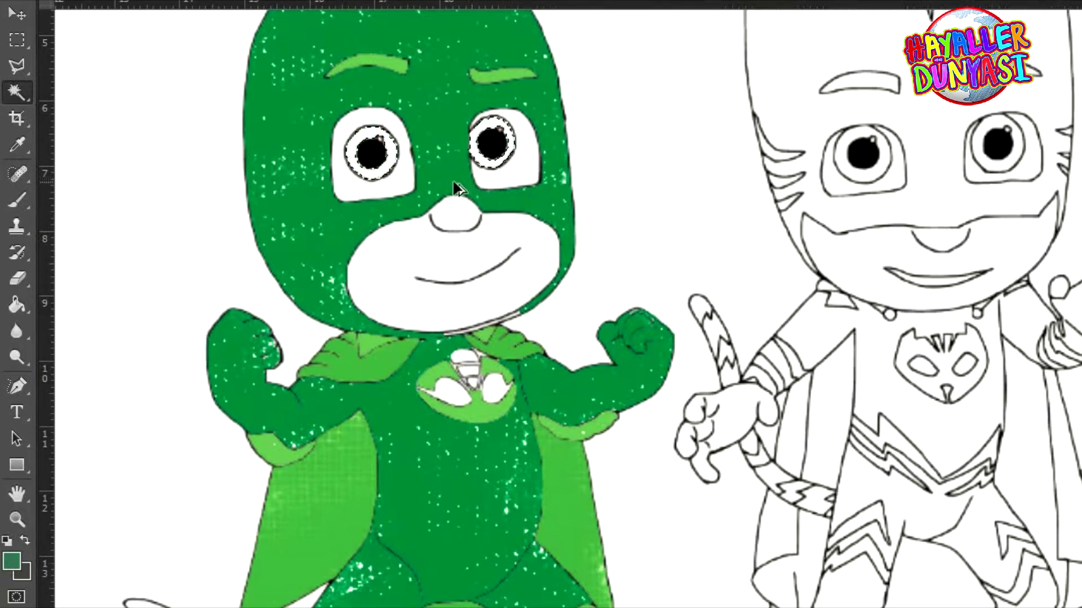
# - Paint both of the lizard hero's selected irises with the green sampled from the cape
pyautogui.click(17, 200)
pyautogui.keyDown('alt'); pyautogui.click(389, 351); pyautogui.keyUp('alt')
pyautogui.moveTo(366, 144)
pyautogui.mouseDown()
pyautogui.moveTo(361, 155)
pyautogui.moveTo(368, 131)
pyautogui.mouseUp()
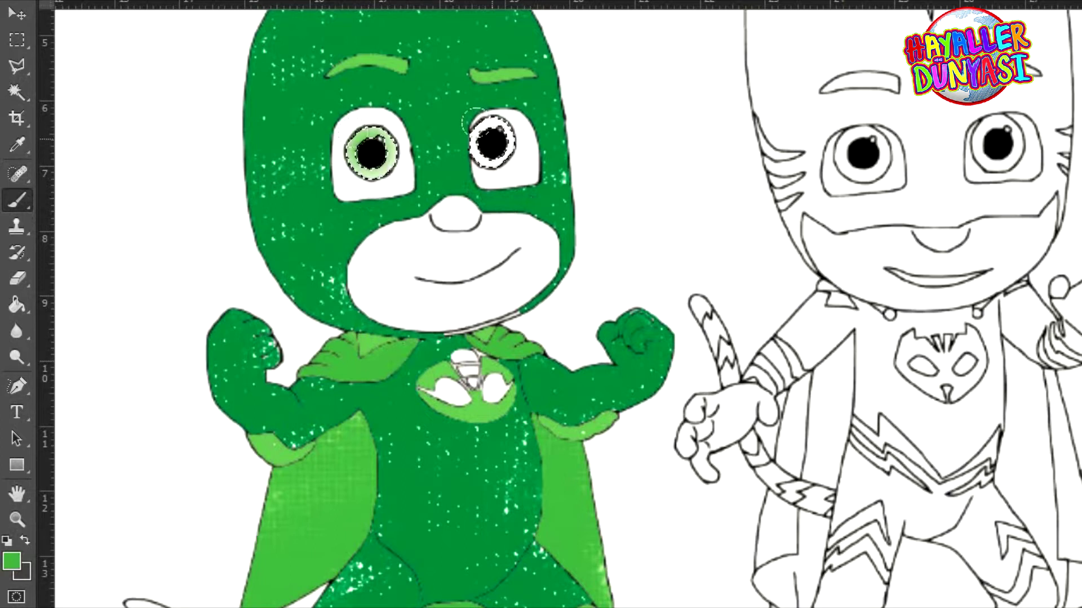
pyautogui.moveTo(475, 123); pyautogui.dragTo(496, 160)
pyautogui.click(369, 142)
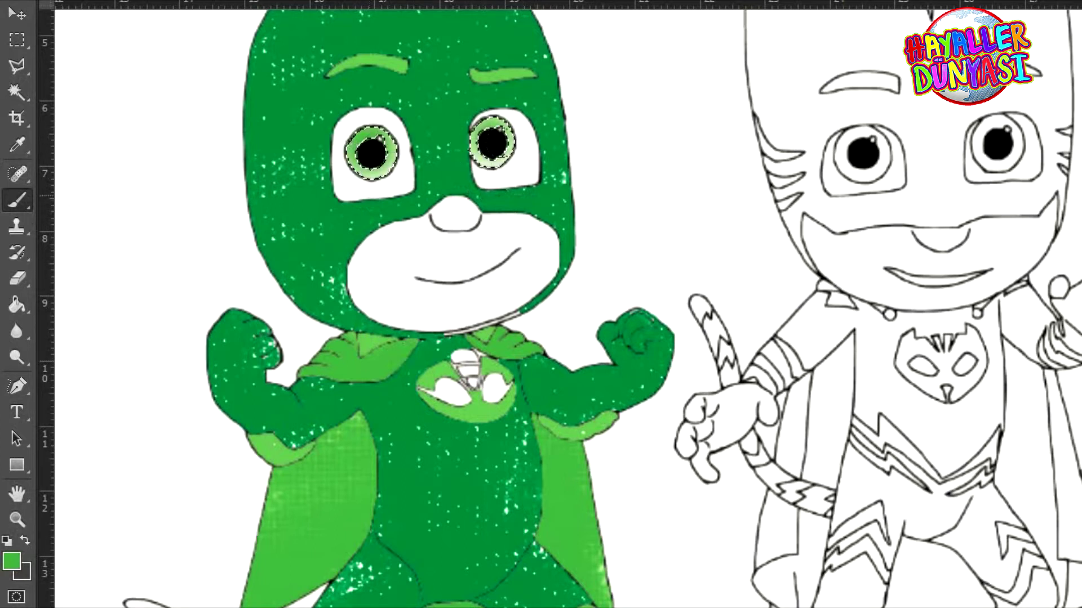
pyautogui.moveTo(476, 116); pyautogui.dragTo(470, 120)
# - Select the lizard hero's white tail with the Magic Wand, paint it in the cape's green and clear the selection
pyautogui.click(17, 92)
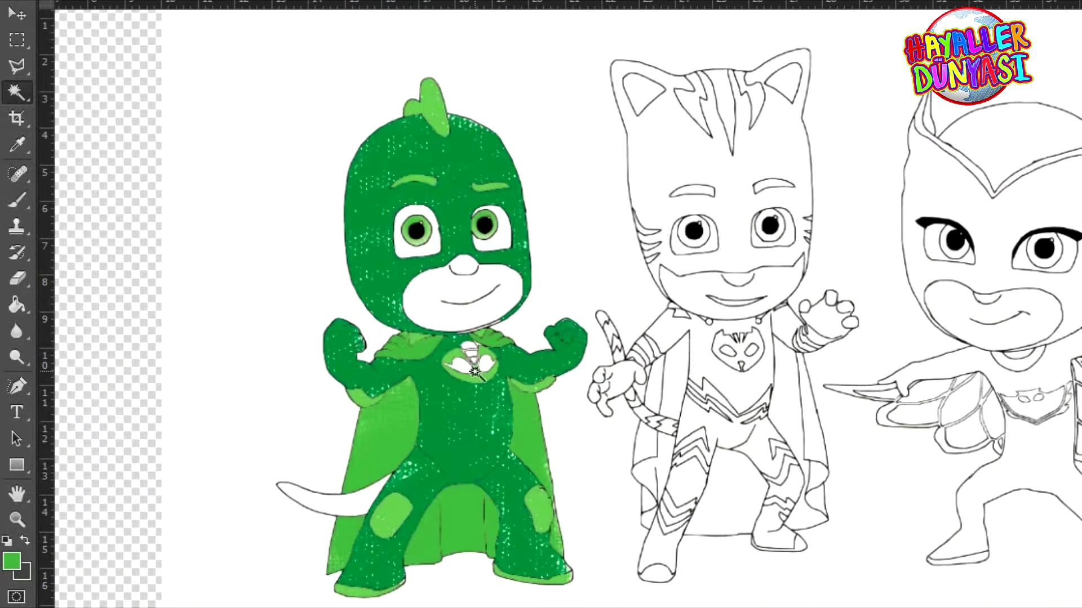
pyautogui.click(289, 482)
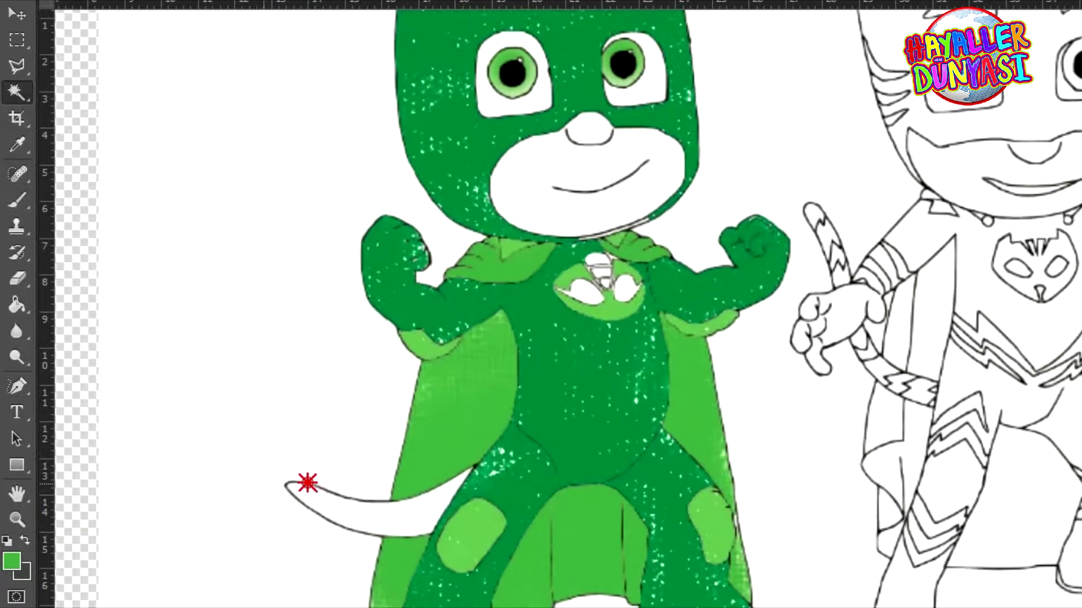
pyautogui.click(352, 513)
pyautogui.click(22, 198)
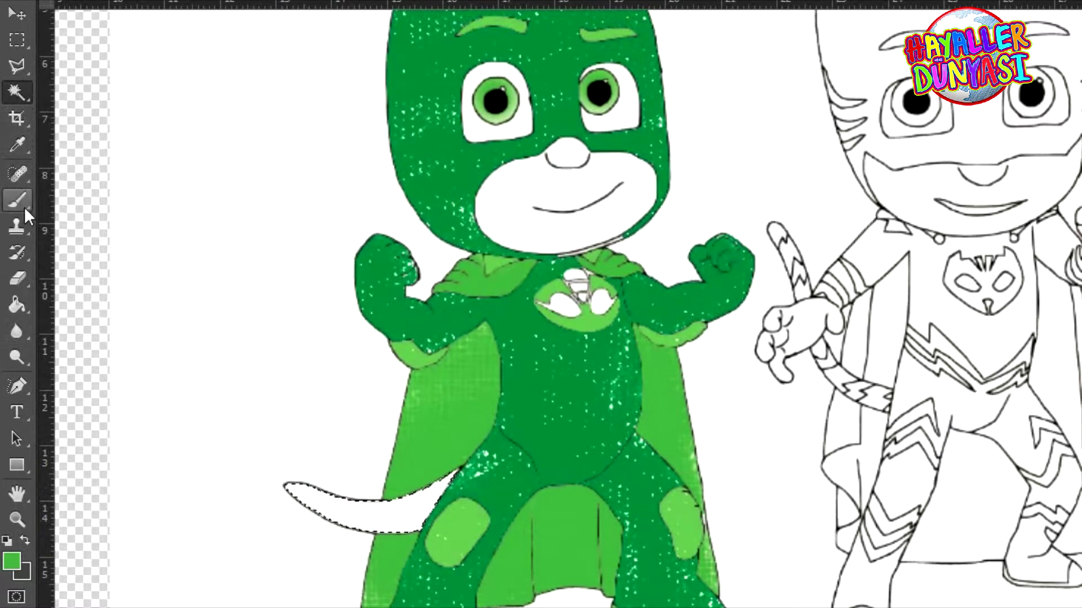
pyautogui.click(20, 202)
pyautogui.moveTo(444, 469)
pyautogui.mouseDown()
pyautogui.moveTo(352, 485)
pyautogui.moveTo(280, 475)
pyautogui.moveTo(284, 486)
pyautogui.moveTo(364, 498)
pyautogui.moveTo(409, 495)
pyautogui.moveTo(445, 479)
pyautogui.mouseUp()
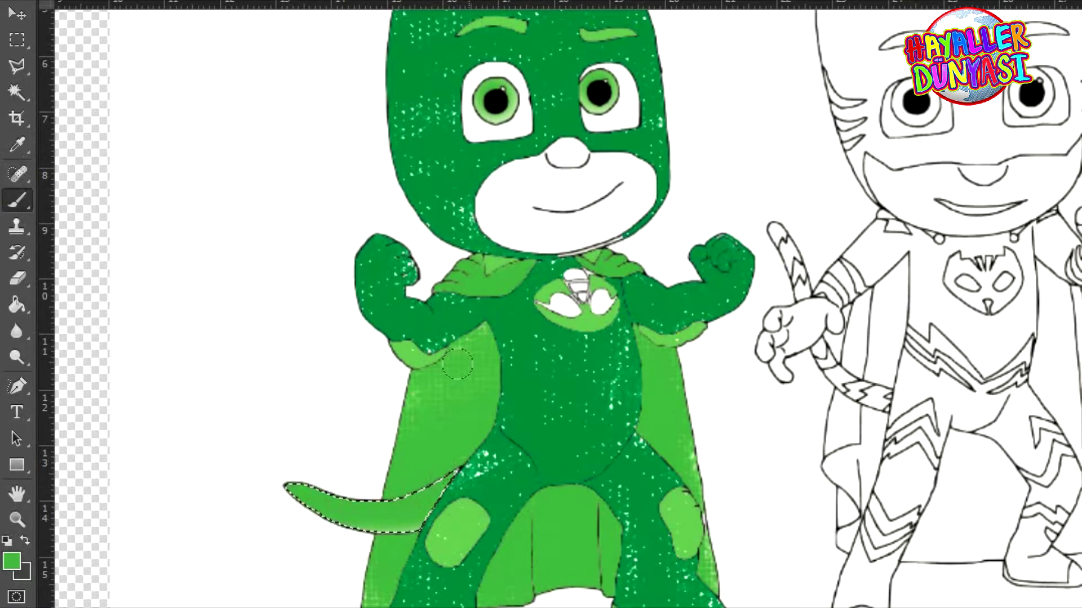
pyautogui.scroll(-3, 458, 365)
pyautogui.click(542, 332)
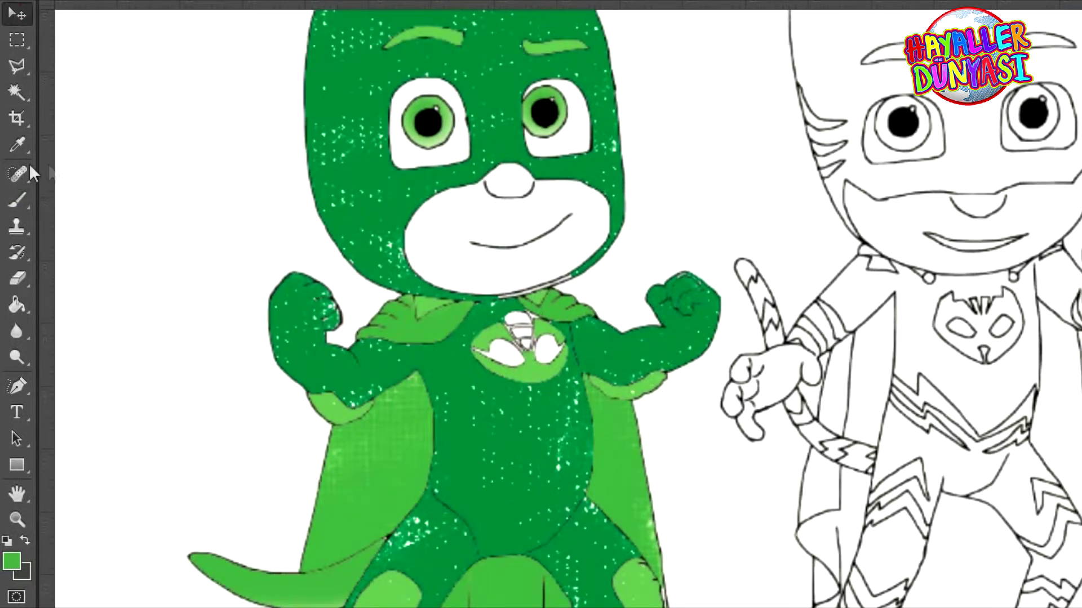
# - Select the white shapes in the chest emblem with the Magic Wand, paint them in the suit's sampled dark green and deselect
pyautogui.hotkey('ctrl', 'r')
pyautogui.scroll(5, 420, 265)
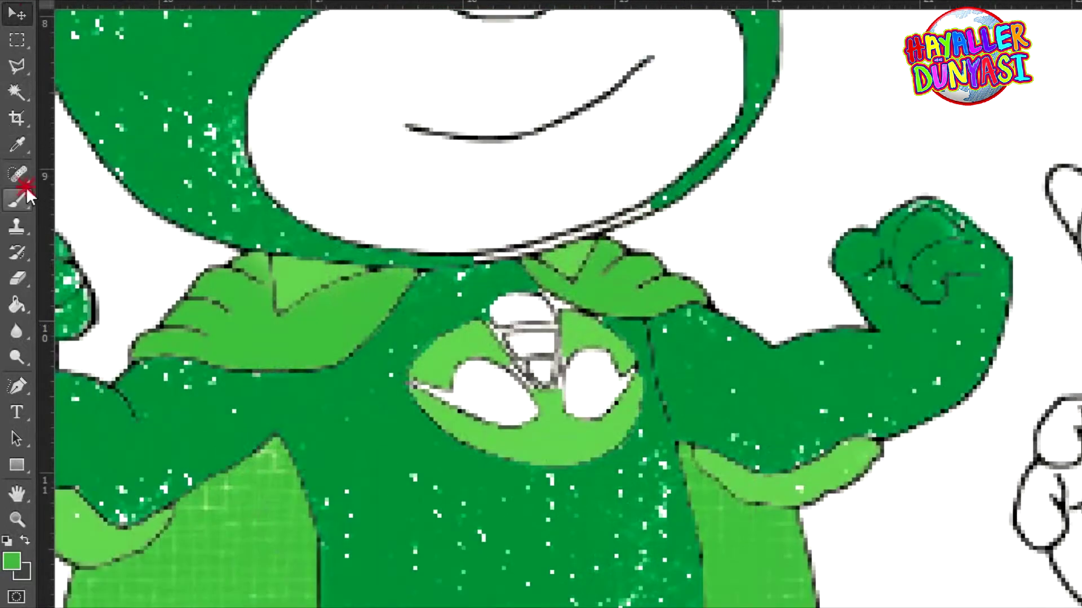
pyautogui.click(17, 92)
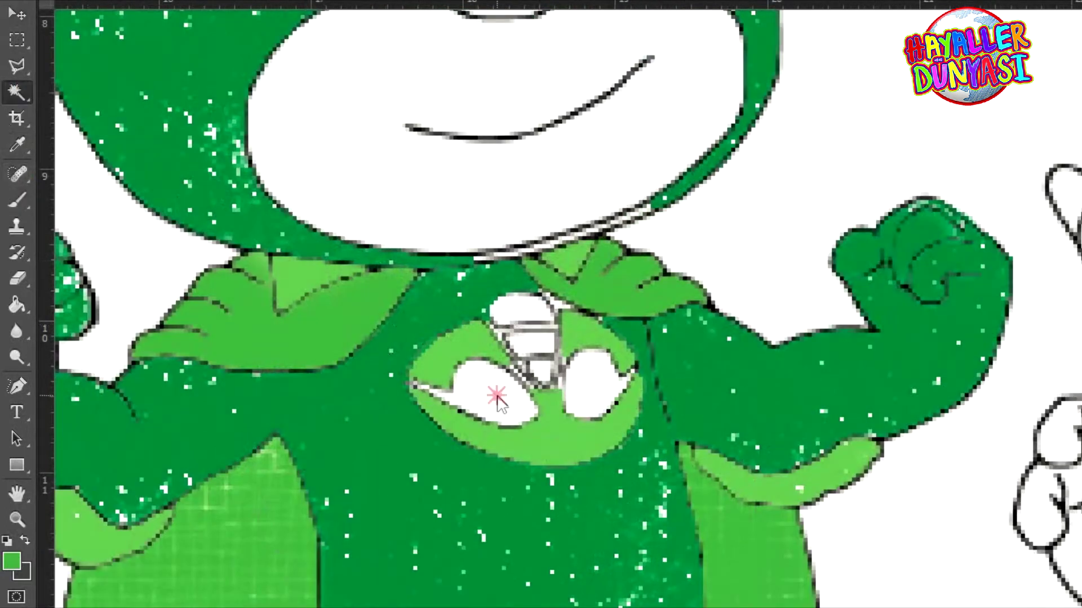
pyautogui.keyDown('shift'); pyautogui.click(616, 391); pyautogui.keyUp('shift')
pyautogui.keyDown('shift'); pyautogui.click(539, 371); pyautogui.keyUp('shift')
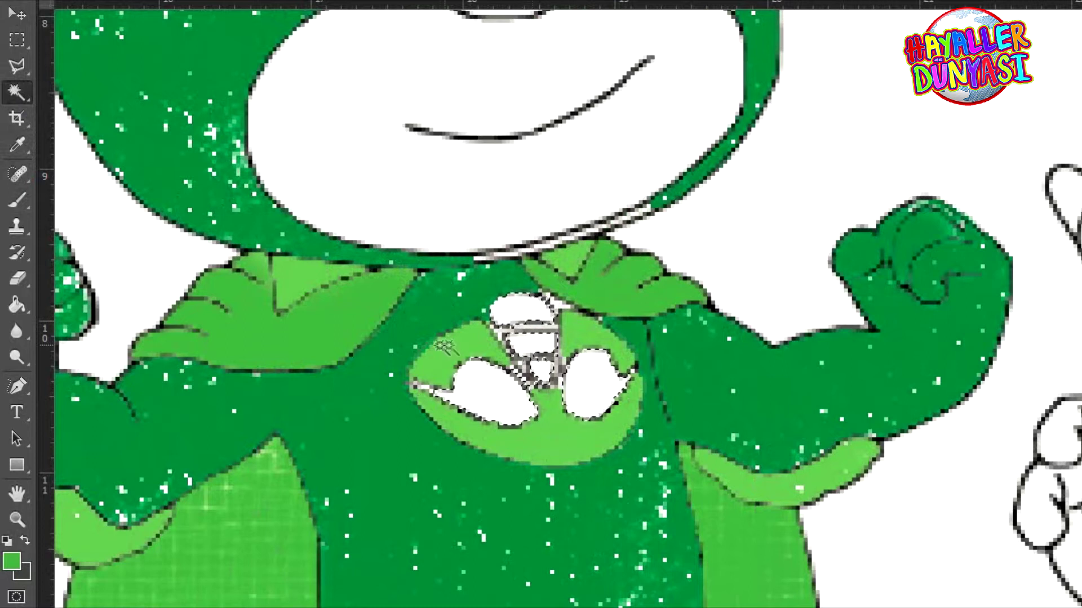
pyautogui.click(17, 200)
pyautogui.keyDown('alt'); pyautogui.click(383, 361); pyautogui.keyUp('alt')
pyautogui.moveTo(473, 389)
pyautogui.mouseDown()
pyautogui.moveTo(561, 368)
pyautogui.moveTo(475, 400)
pyautogui.mouseUp()
pyautogui.press('w')
pyautogui.hotkey('ctrl', 'd')
# - Paint the white gap along the mask's edge under the lizard hero's chin in the same dark green
pyautogui.press('b')
pyautogui.rightClick(728, 337)
pyautogui.scroll(3, 822, 519)
pyautogui.doubleClick(860, 511)
pyautogui.moveTo(495, 259); pyautogui.dragTo(553, 242)
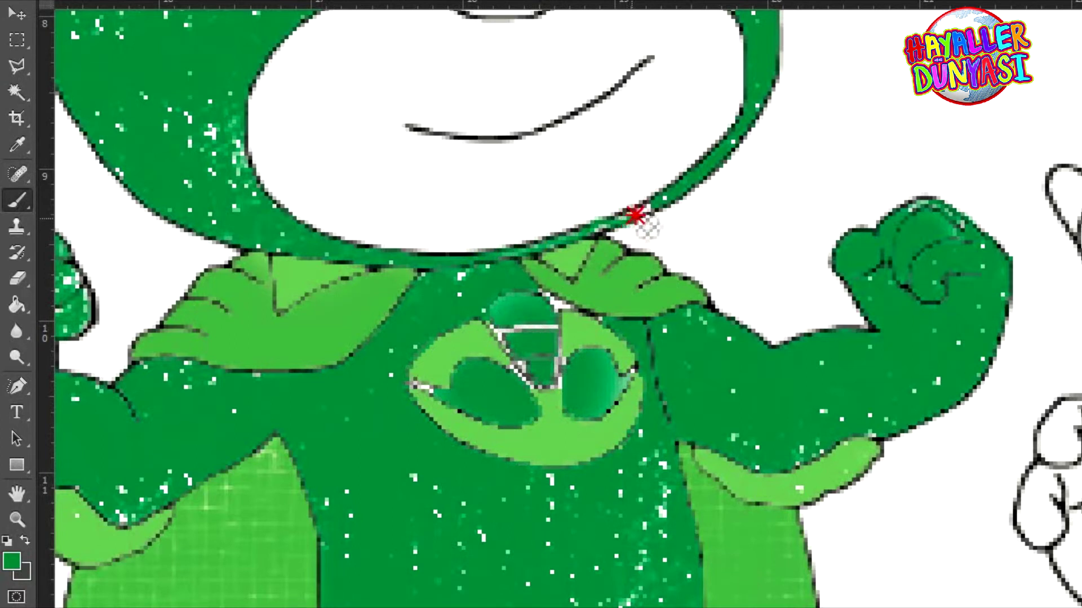
pyautogui.moveTo(686, 208); pyautogui.dragTo(555, 242)
# - Select the lizard hero's lower face and nose with the Magic Wand and paint them orange with a soft brush
pyautogui.scroll(-5, 483, 414)
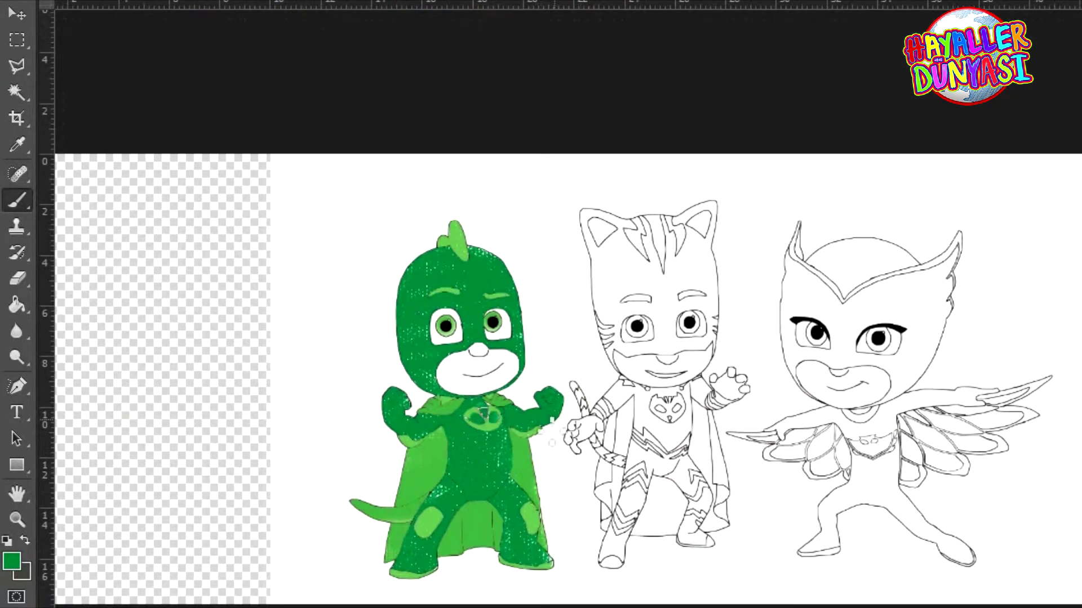
pyautogui.scroll(4, 501, 359)
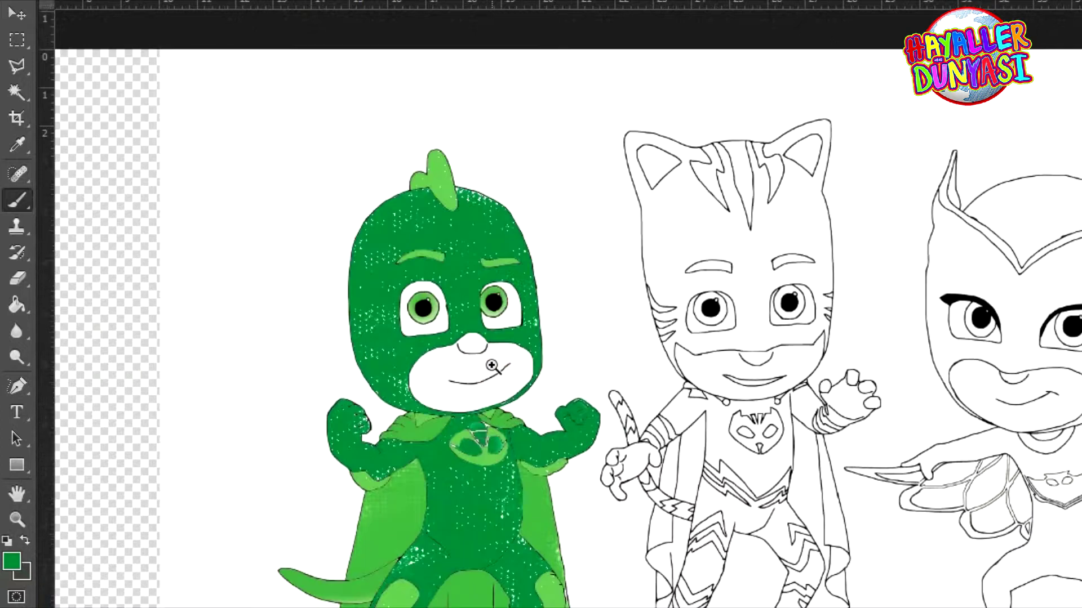
pyautogui.click(17, 92)
pyautogui.click(394, 387)
pyautogui.keyDown('shift'); pyautogui.click(453, 320); pyautogui.keyUp('shift')
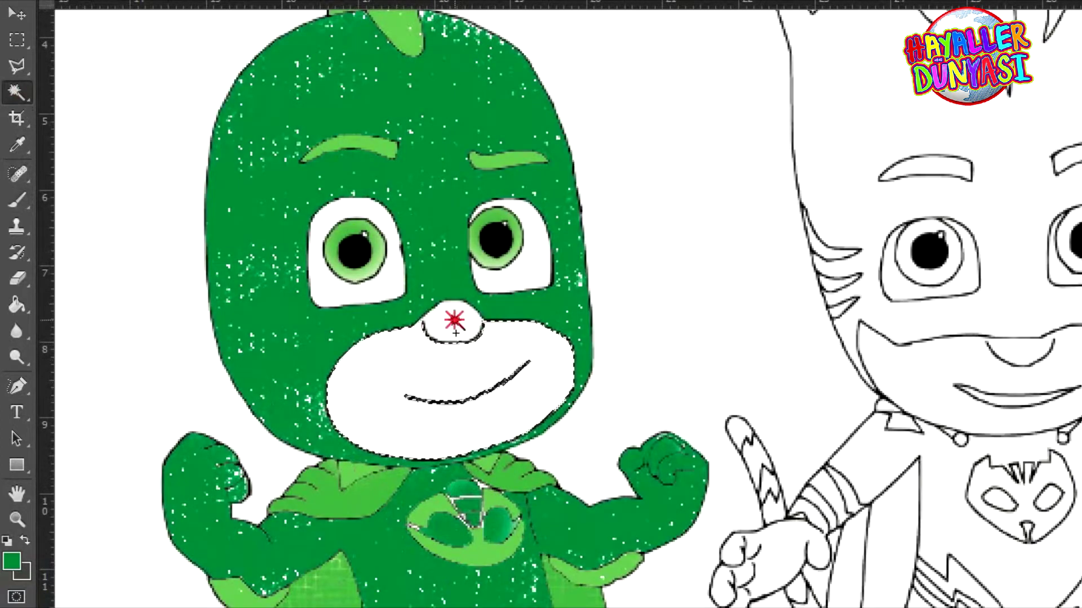
pyautogui.click(17, 200)
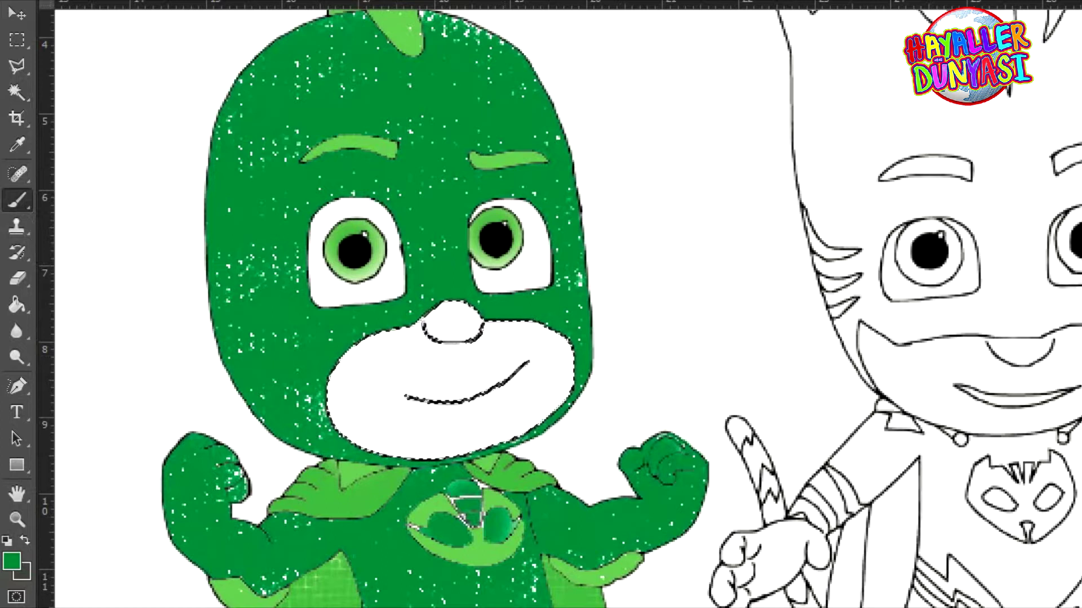
pyautogui.rightClick(408, 378)
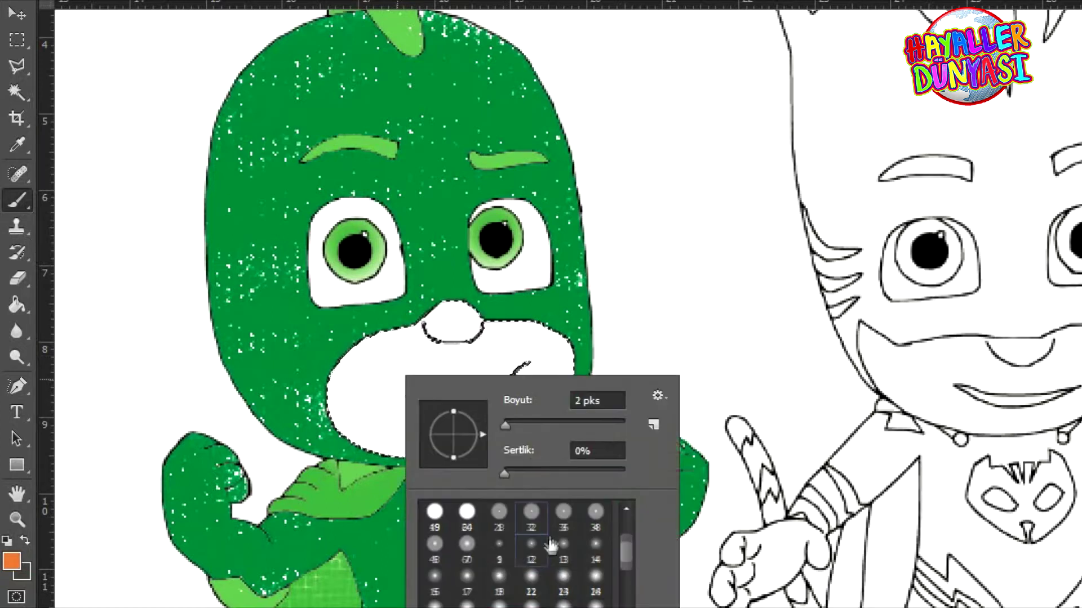
pyautogui.moveTo(366, 372); pyautogui.dragTo(398, 324)
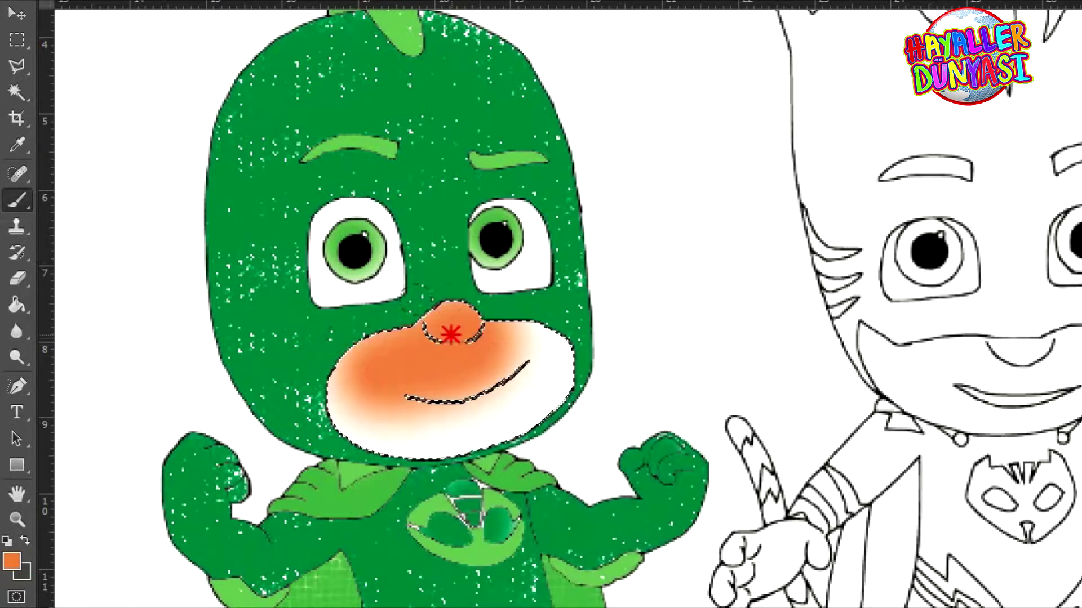
pyautogui.moveTo(527, 384)
pyautogui.mouseDown()
pyautogui.moveTo(406, 406)
pyautogui.moveTo(351, 363)
pyautogui.mouseUp()
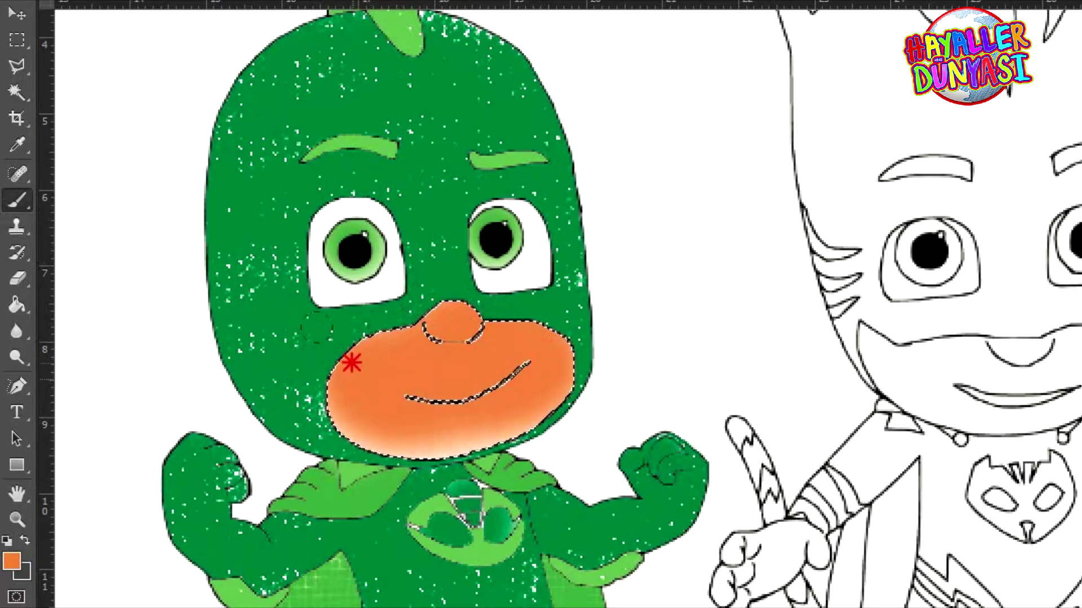
pyautogui.moveTo(430, 318)
pyautogui.mouseDown()
pyautogui.moveTo(476, 411)
pyautogui.moveTo(339, 387)
pyautogui.mouseUp()
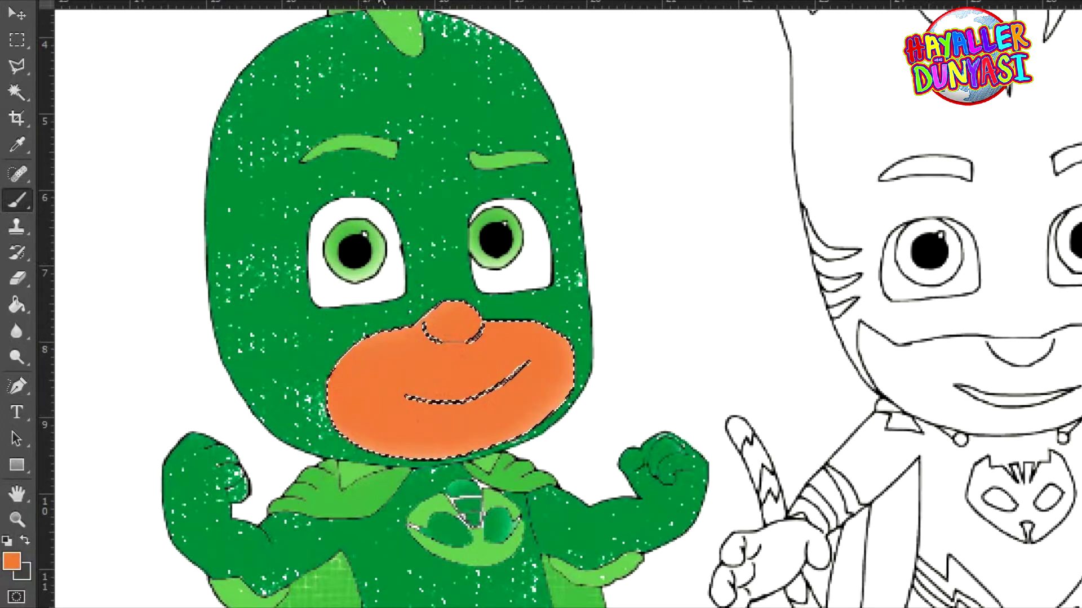
# - Shade the nose with a 24 px soft brush and both cheeks with a 45 px one in a darker red-orange
pyautogui.rightClick(471, 339)
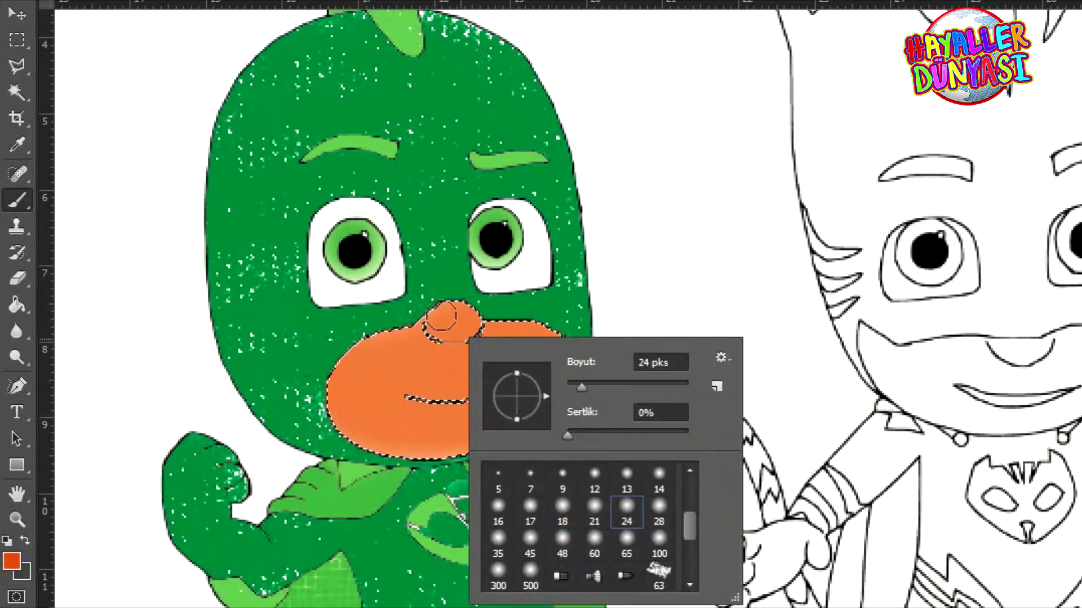
pyautogui.click(463, 322)
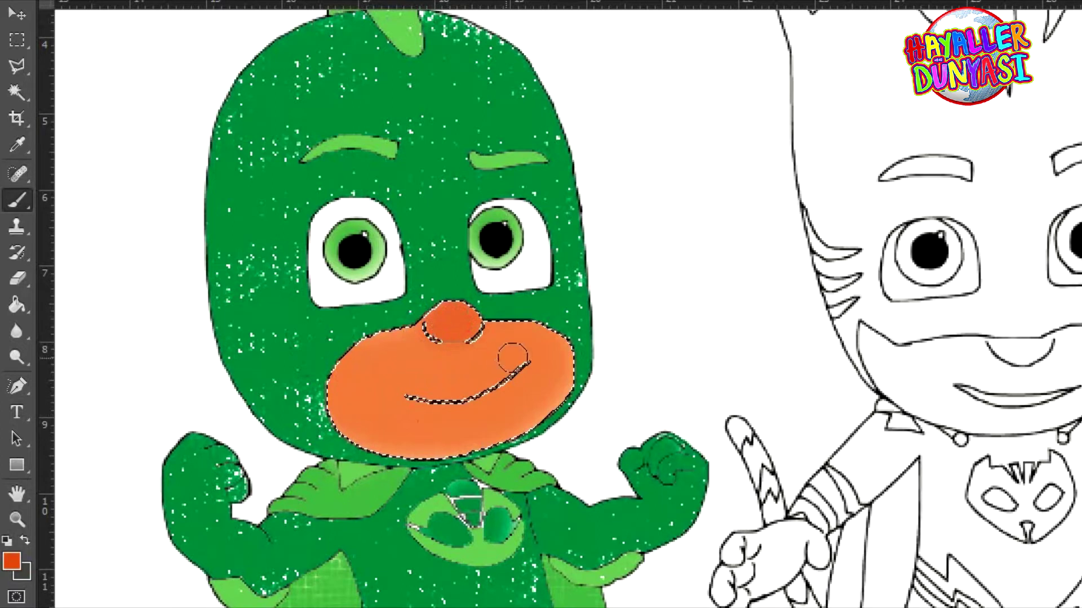
pyautogui.click(543, 354)
pyautogui.rightClick(370, 375)
pyautogui.click(431, 592)
pyautogui.click(356, 390)
pyautogui.click(355, 396)
pyautogui.click(545, 377)
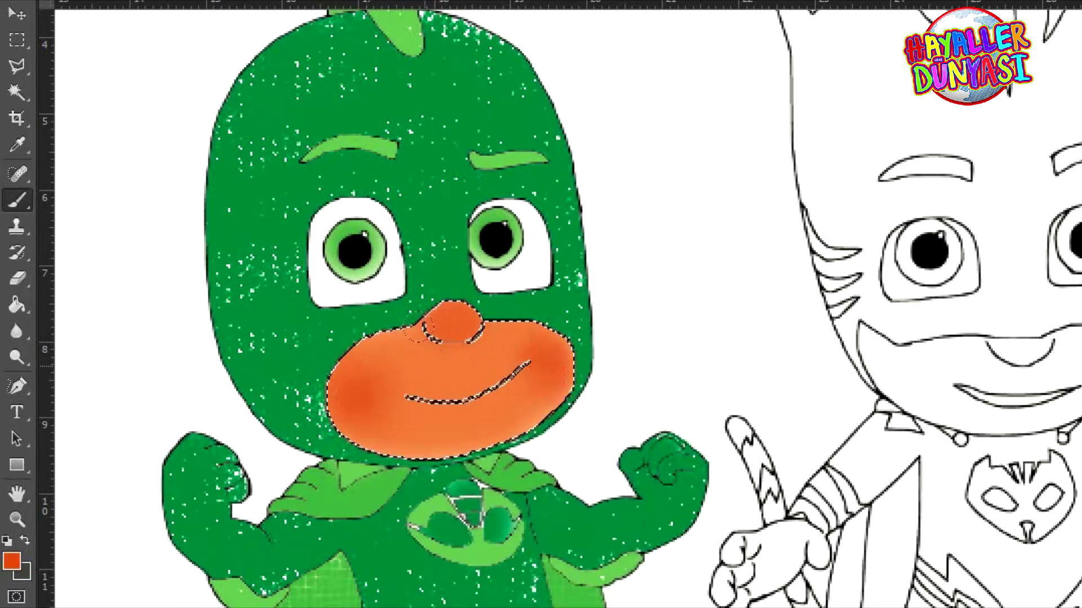
# - Clear the selection around the lizard hero's lower face
pyautogui.scroll(-10, 476, 394)
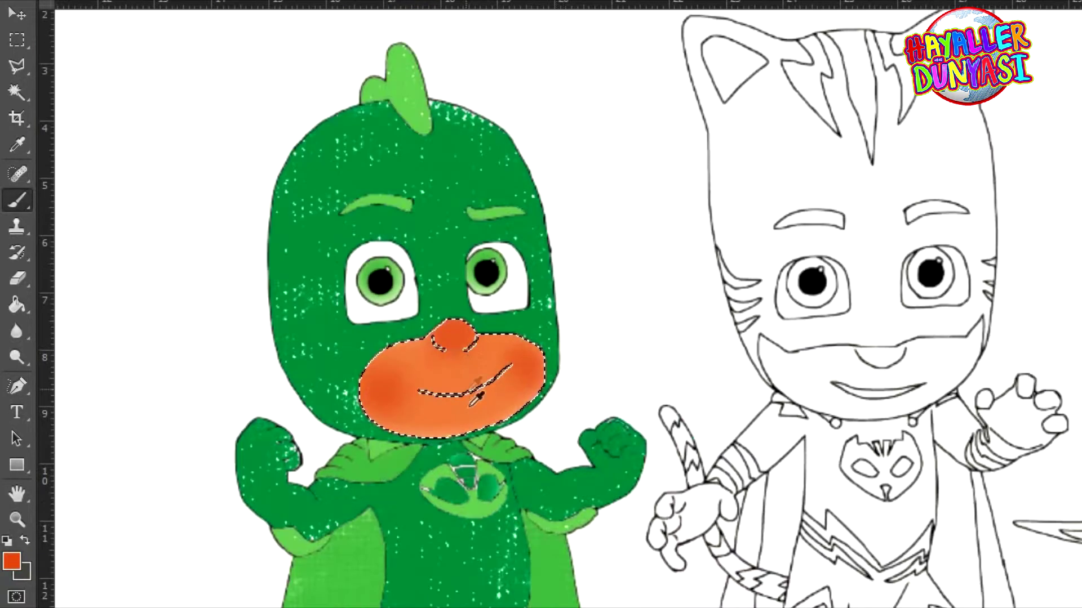
pyautogui.scroll(5, 668, 353)
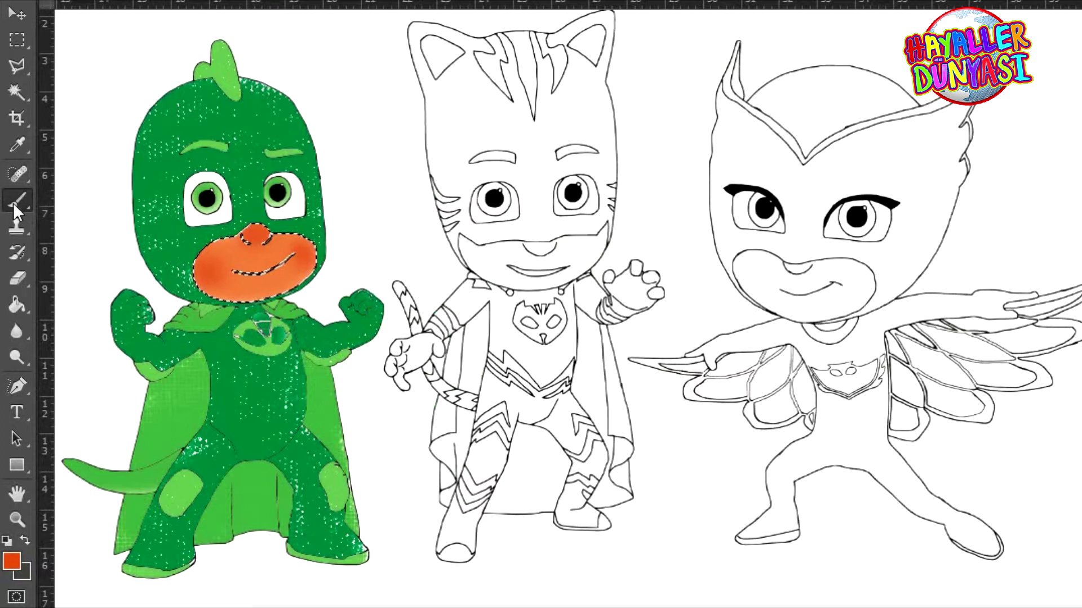
pyautogui.click(16, 92)
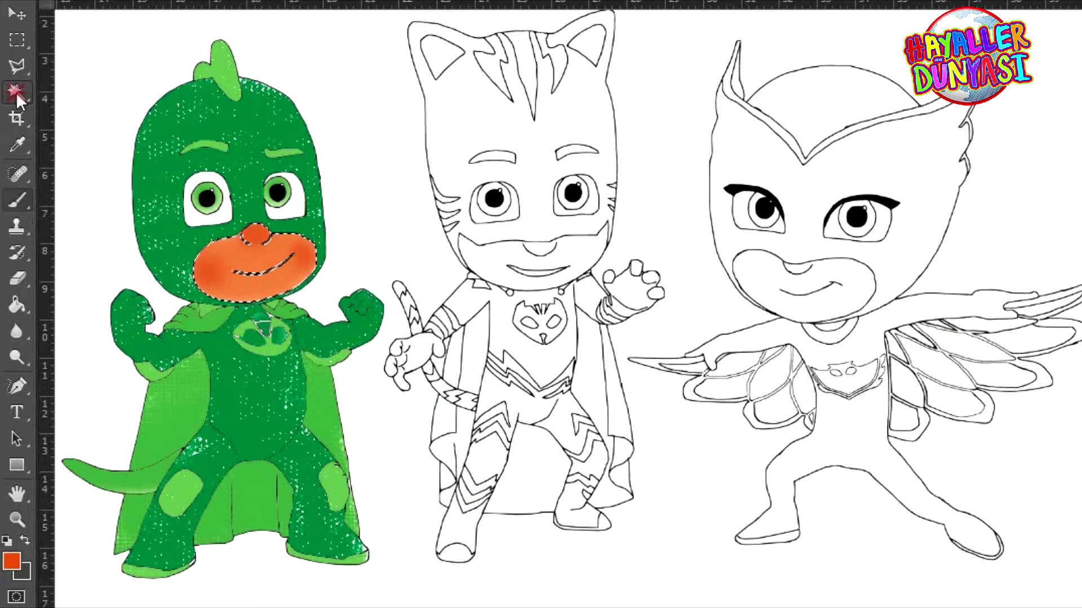
pyautogui.click(163, 129)
pyautogui.hotkey('ctrl', 'd')
# - Select all parts of the cat hero's cape with the Magic Wand and paint them blue with a 45 px bristle brush
pyautogui.moveTo(622, 371); pyautogui.dragTo(526, 397)
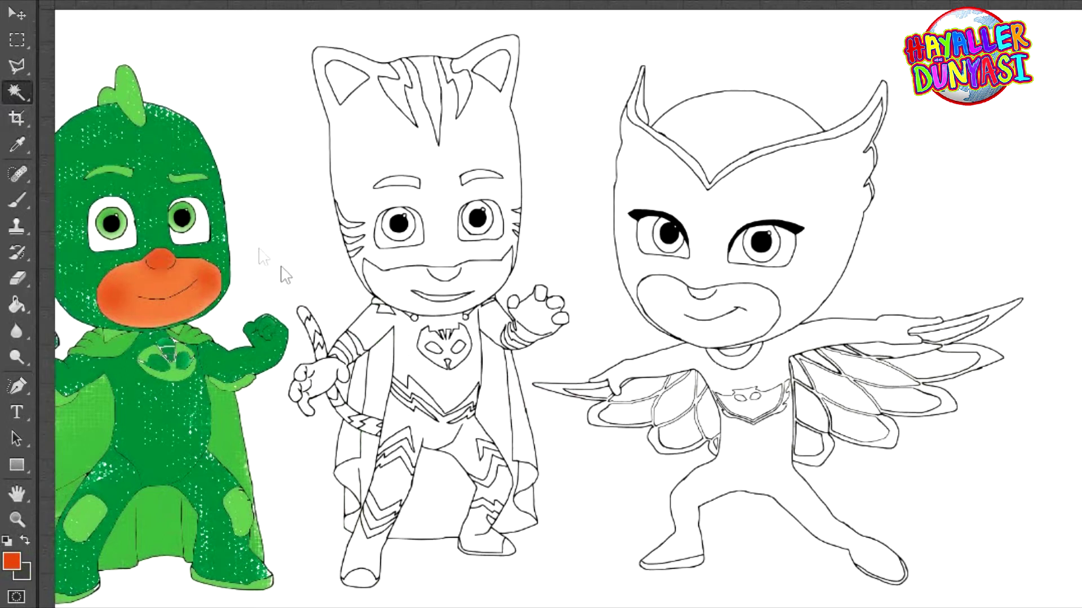
pyautogui.click(414, 164)
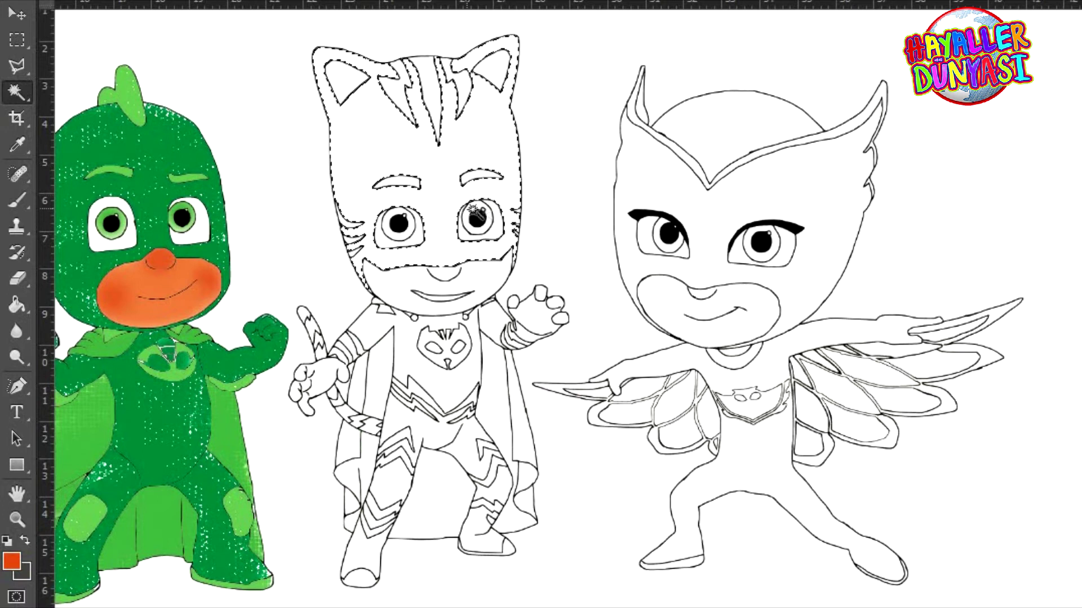
pyautogui.click(455, 516)
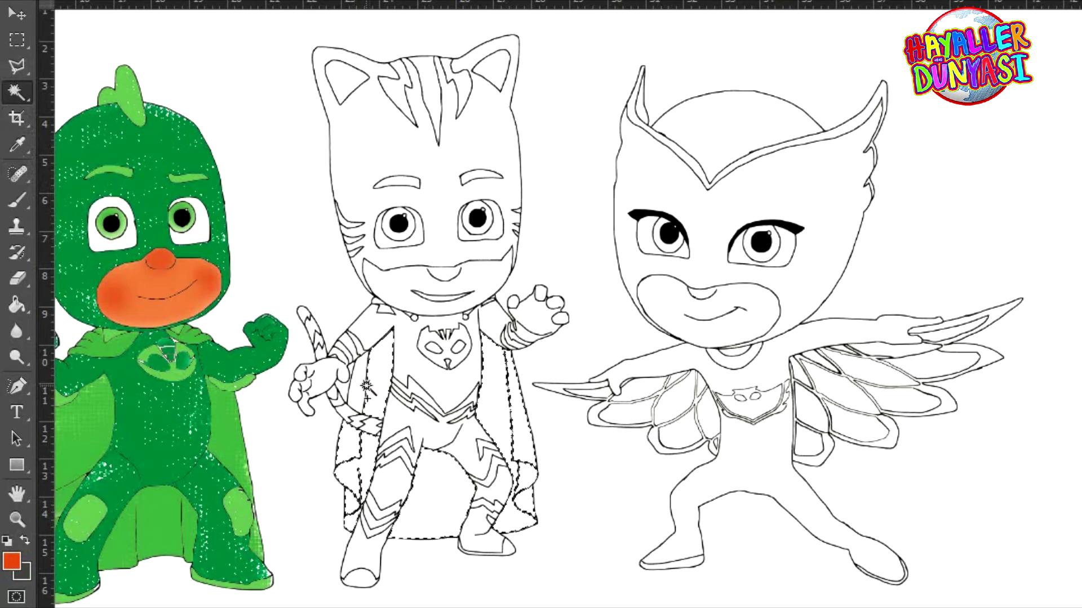
pyautogui.press('b')
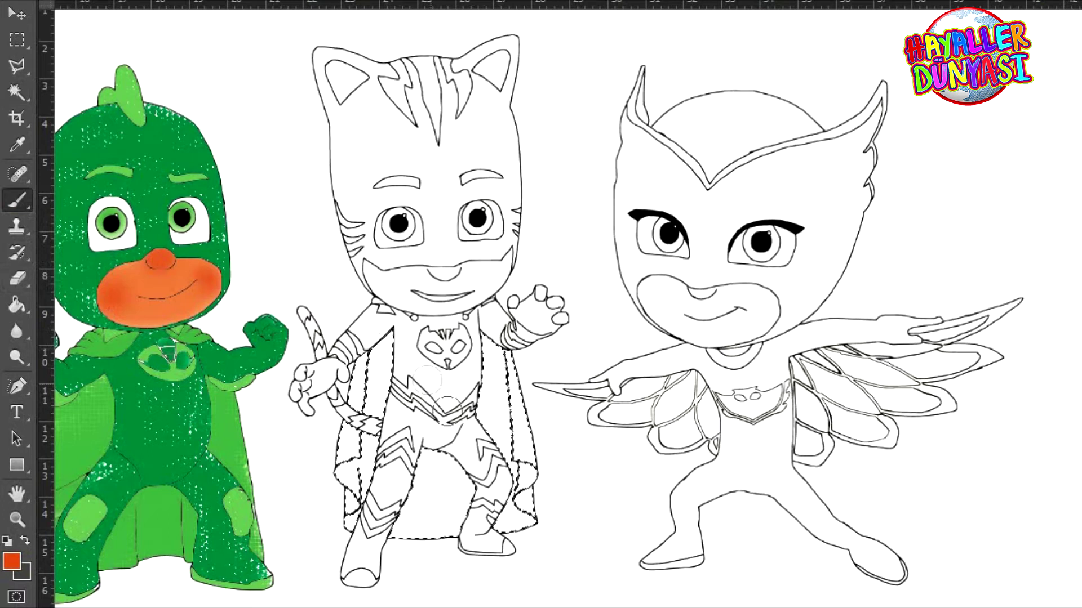
pyautogui.rightClick(496, 365)
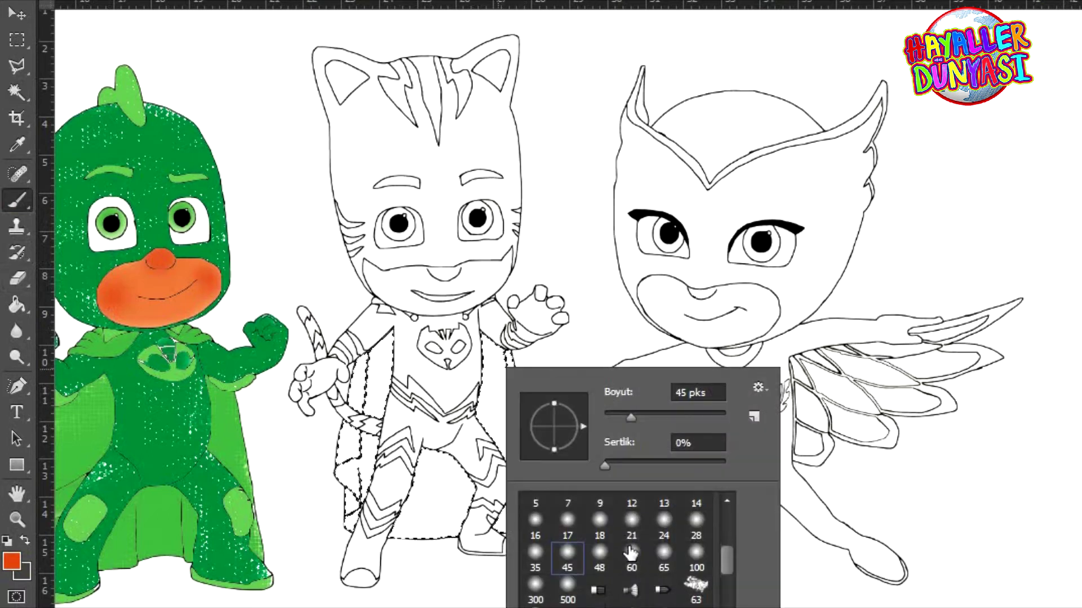
pyautogui.click(631, 558)
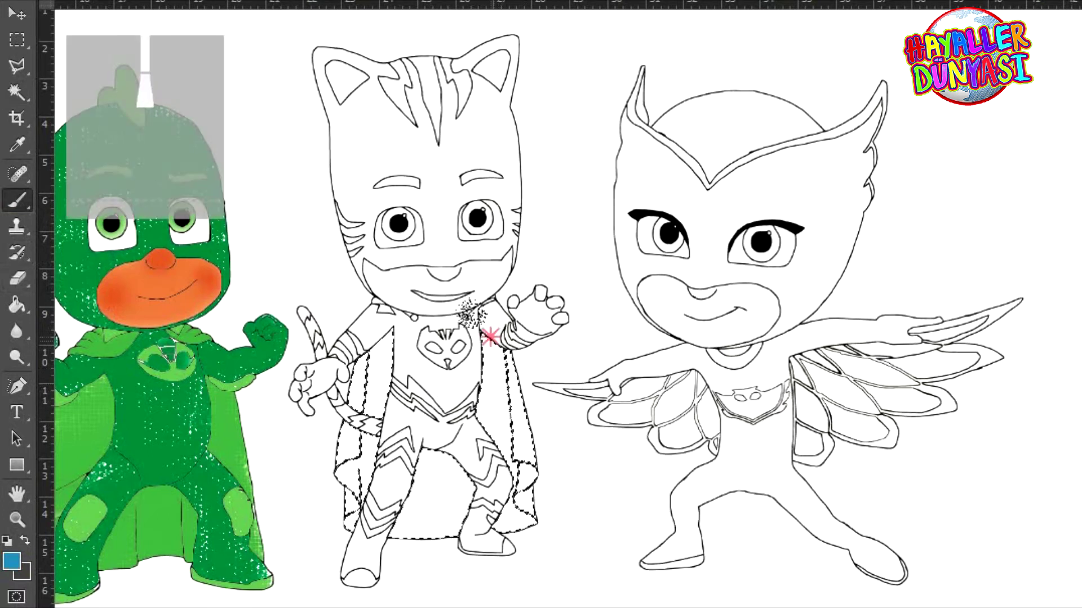
pyautogui.moveTo(490, 332)
pyautogui.mouseDown()
pyautogui.moveTo(485, 543)
pyautogui.moveTo(435, 520)
pyautogui.moveTo(361, 527)
pyautogui.moveTo(364, 537)
pyautogui.moveTo(403, 362)
pyautogui.moveTo(378, 338)
pyautogui.mouseUp()
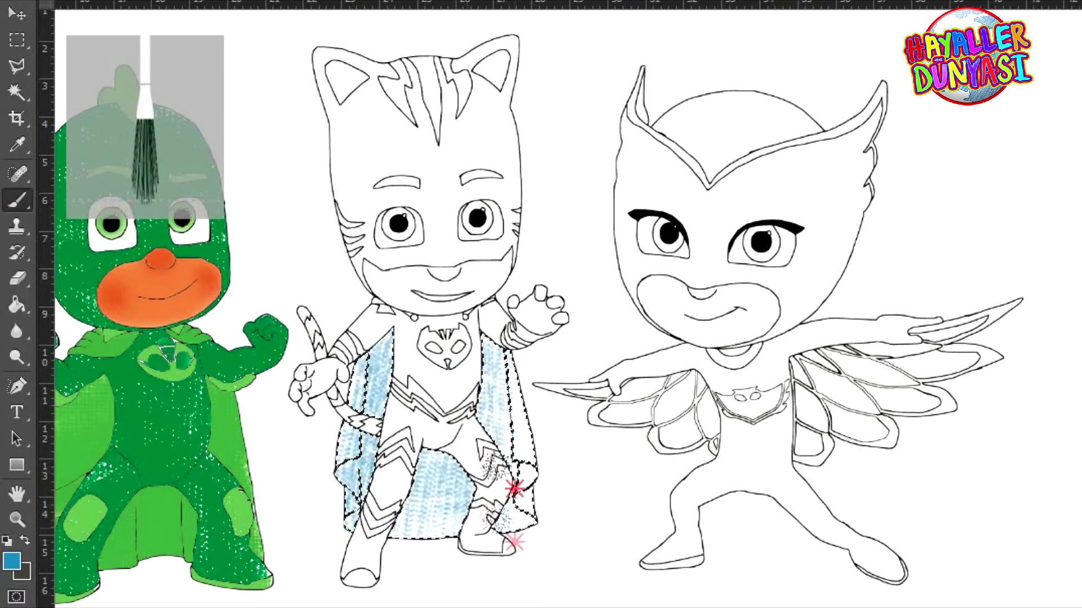
pyautogui.moveTo(488, 343); pyautogui.dragTo(479, 433)
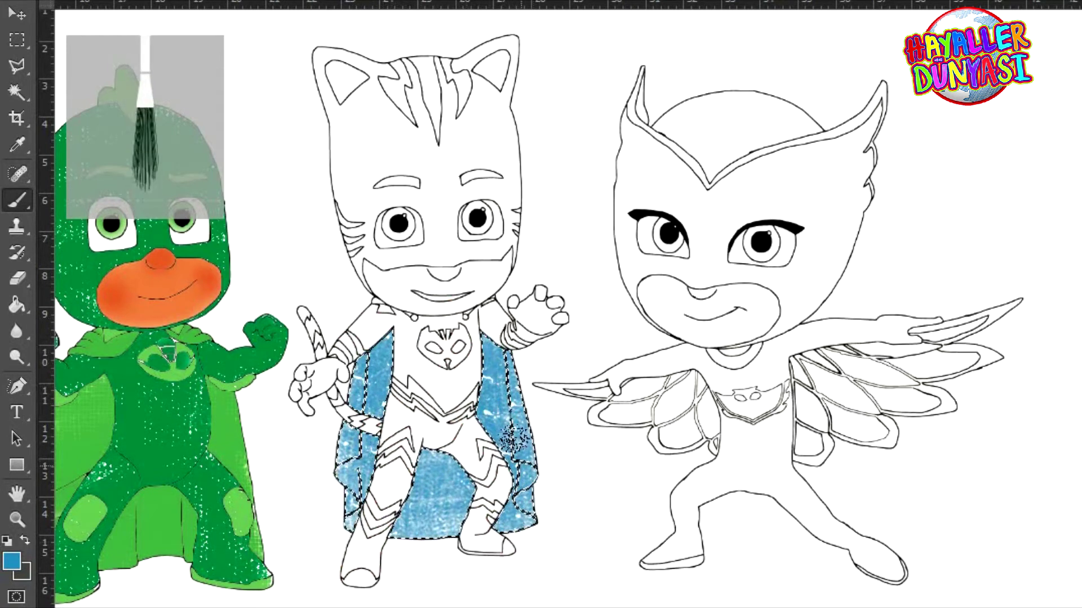
# - Choose a darker blue and go over the cat hero's cape with a different bristle brush
pyautogui.rightClick(474, 349)
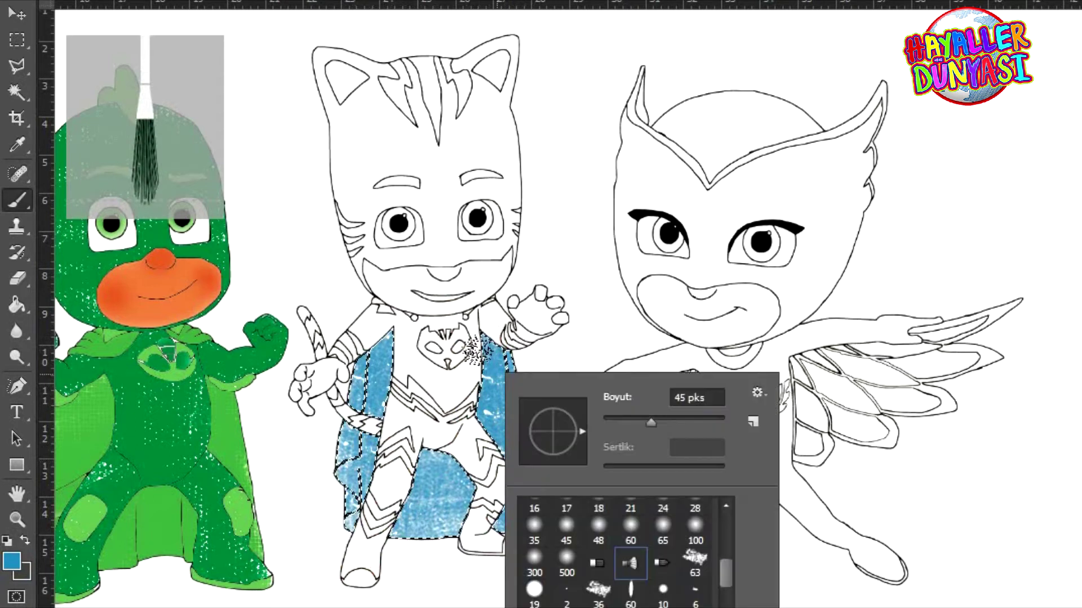
pyautogui.click(11, 560)
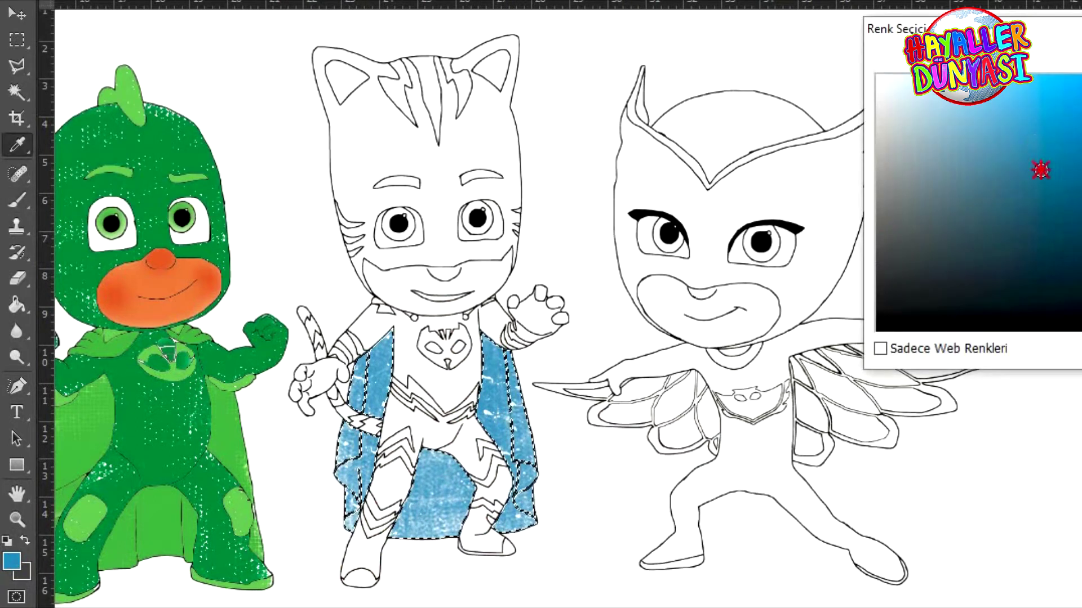
pyautogui.press('Return')
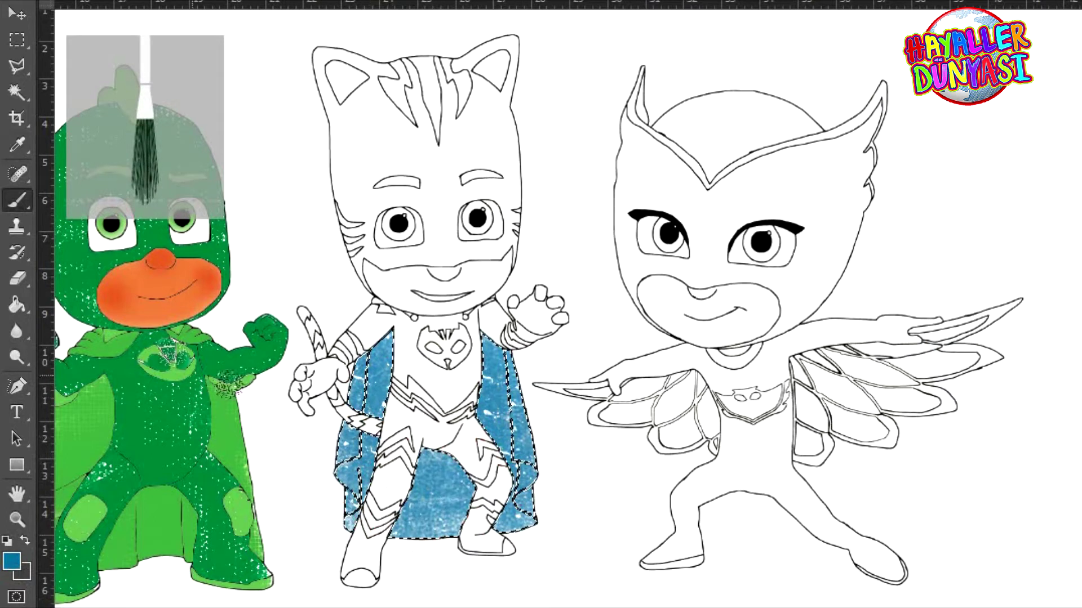
pyautogui.rightClick(413, 376)
pyautogui.click(506, 568)
pyautogui.moveTo(392, 340); pyautogui.dragTo(356, 428)
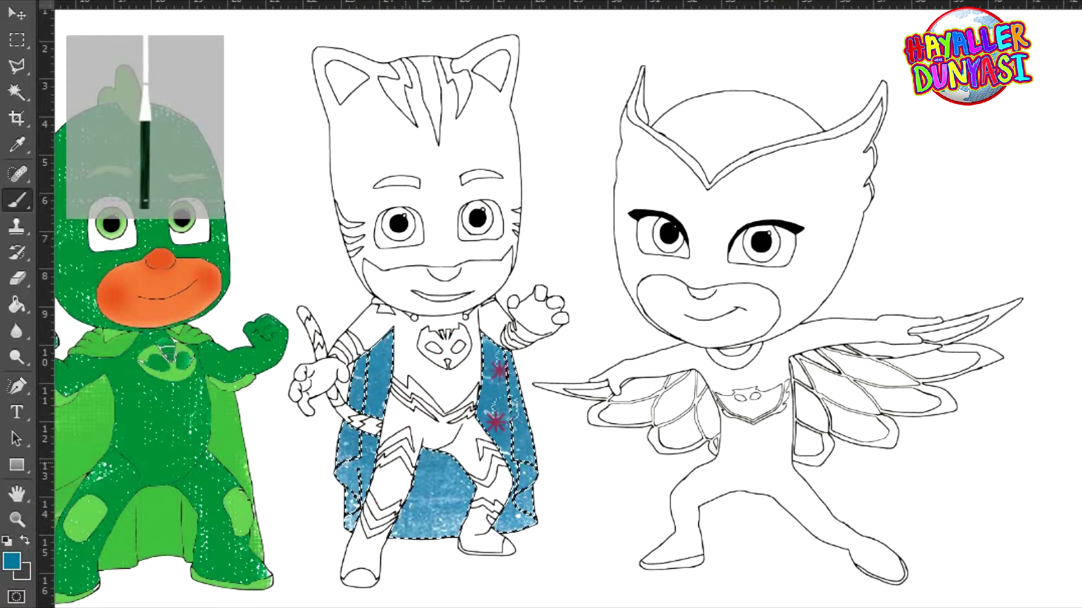
# - Select the cat hero's suit, mask, arms and hands with the Magic Wand, leaving out stripes, eyes and lower face
pyautogui.click(21, 95)
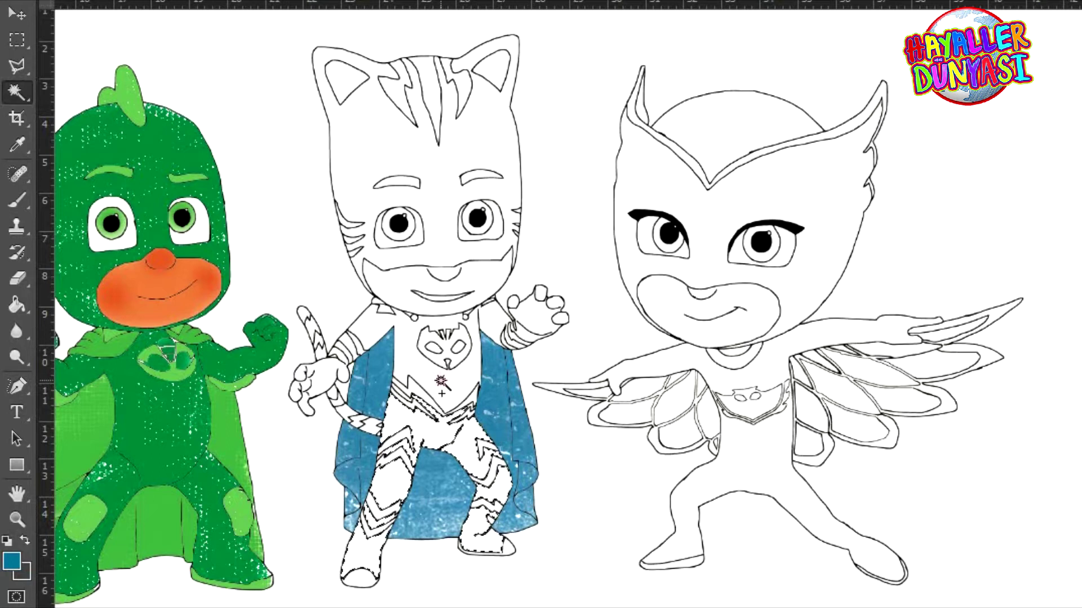
pyautogui.keyDown('shift'); pyautogui.click(364, 169); pyautogui.keyUp('shift')
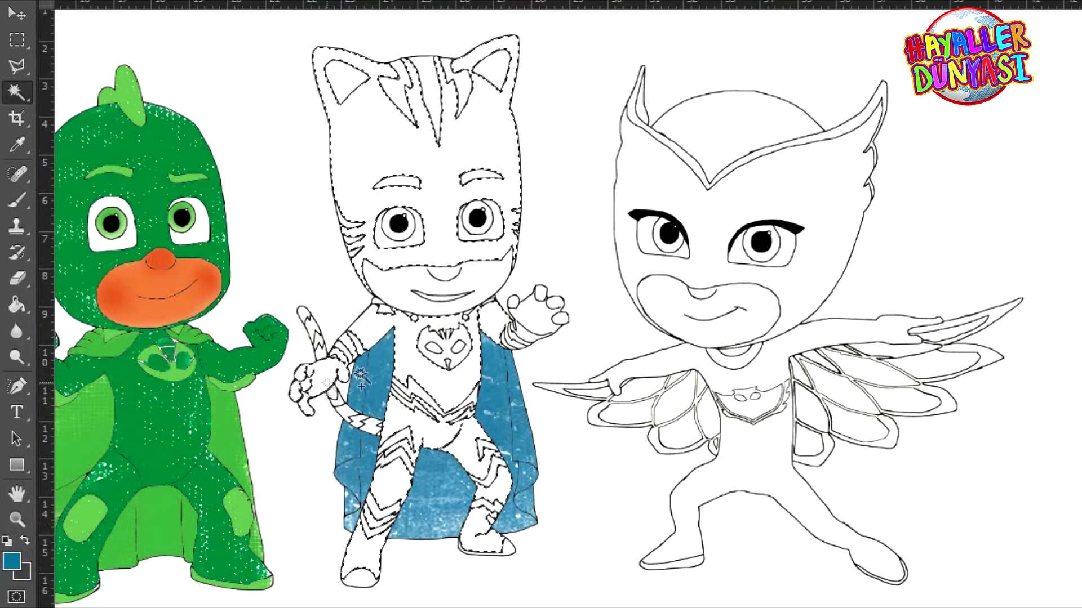
pyautogui.keyDown('shift'); pyautogui.click(541, 296); pyautogui.keyUp('shift')
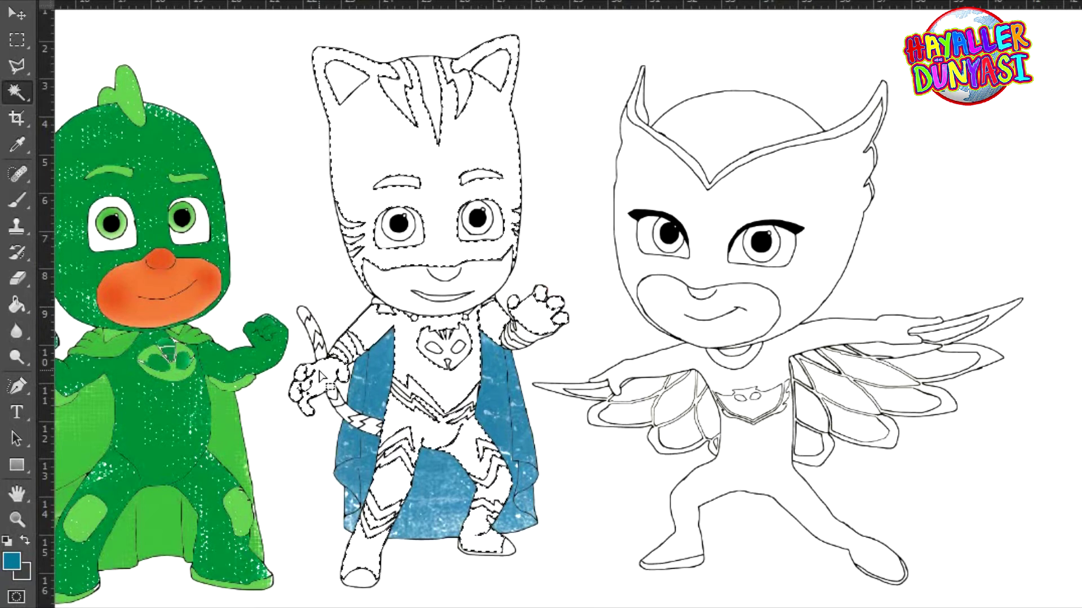
# - Add the sections between the stripes of the cat hero's tail to the suit selection
pyautogui.scroll(5, 320, 376)
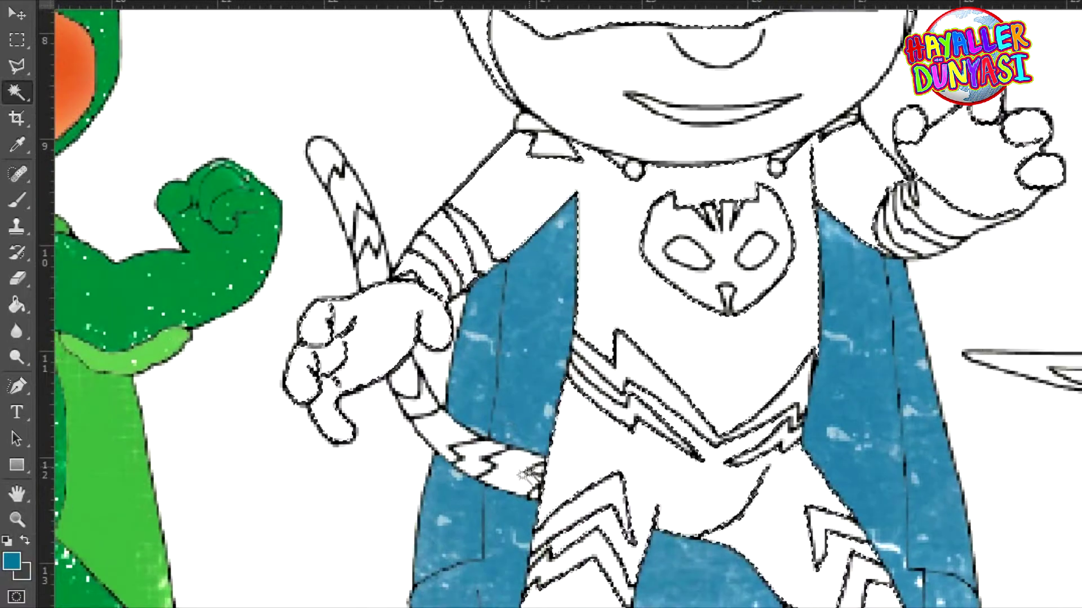
pyautogui.keyDown('shift'); pyautogui.click(521, 476); pyautogui.keyUp('shift')
pyautogui.keyDown('shift'); pyautogui.click(434, 431); pyautogui.keyUp('shift')
pyautogui.keyDown('shift'); pyautogui.click(405, 377); pyautogui.keyUp('shift')
pyautogui.keyDown('shift'); pyautogui.click(374, 268); pyautogui.keyUp('shift')
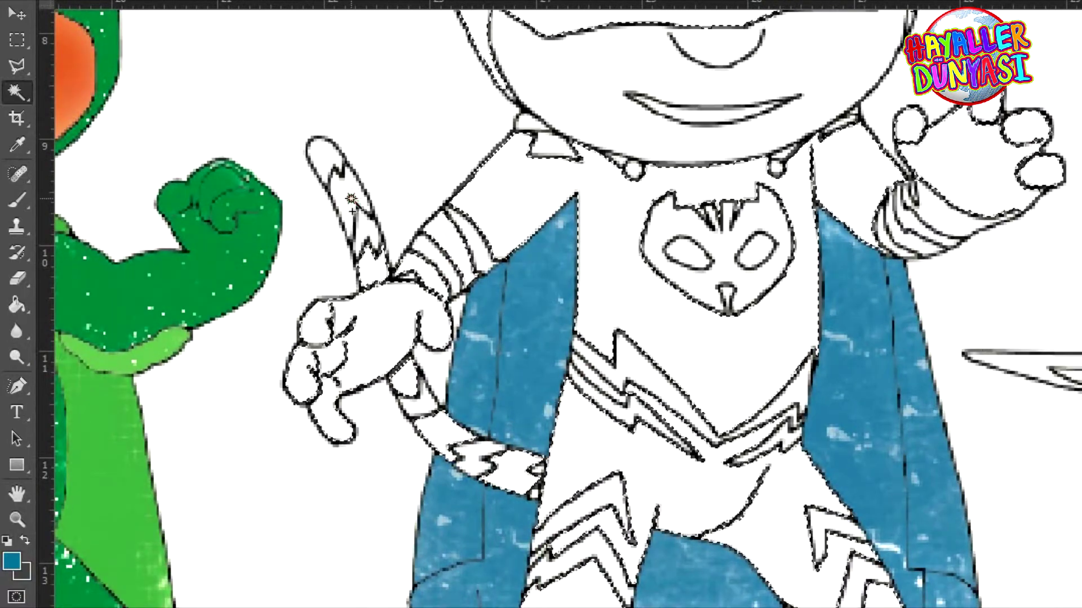
pyautogui.moveTo(775, 302); pyautogui.dragTo(640, 299)
pyautogui.keyDown('alt'); pyautogui.click(616, 345); pyautogui.keyUp('alt')
pyautogui.keyDown('alt'); pyautogui.click(620, 347); pyautogui.keyUp('alt')
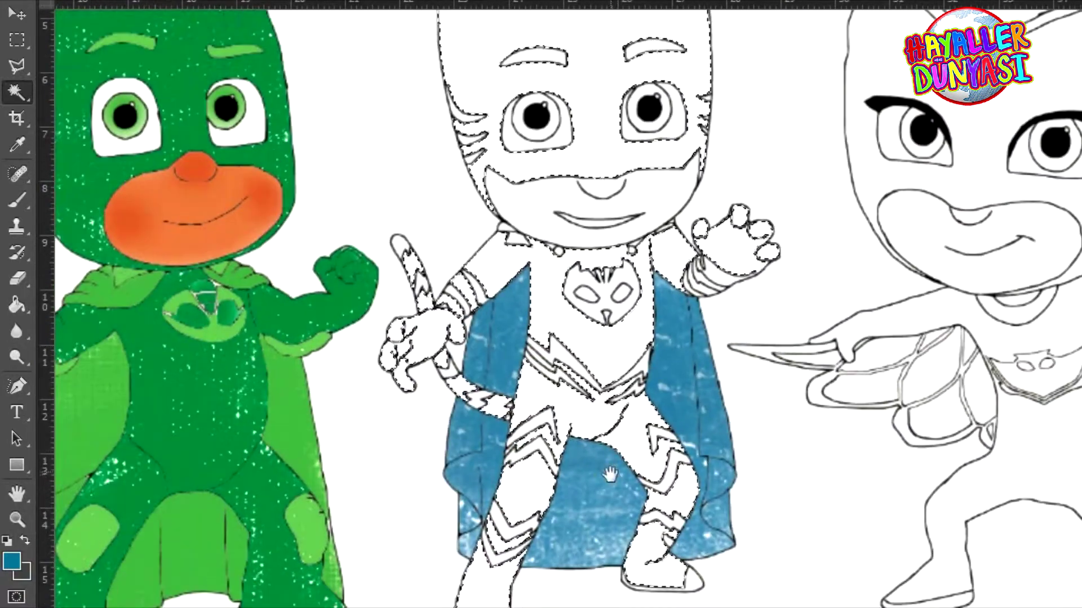
pyautogui.moveTo(610, 475); pyautogui.dragTo(596, 407)
# - Paint a first translucent dark blue coat over the cat hero's selected suit and mask with a textured brush
pyautogui.click(17, 200)
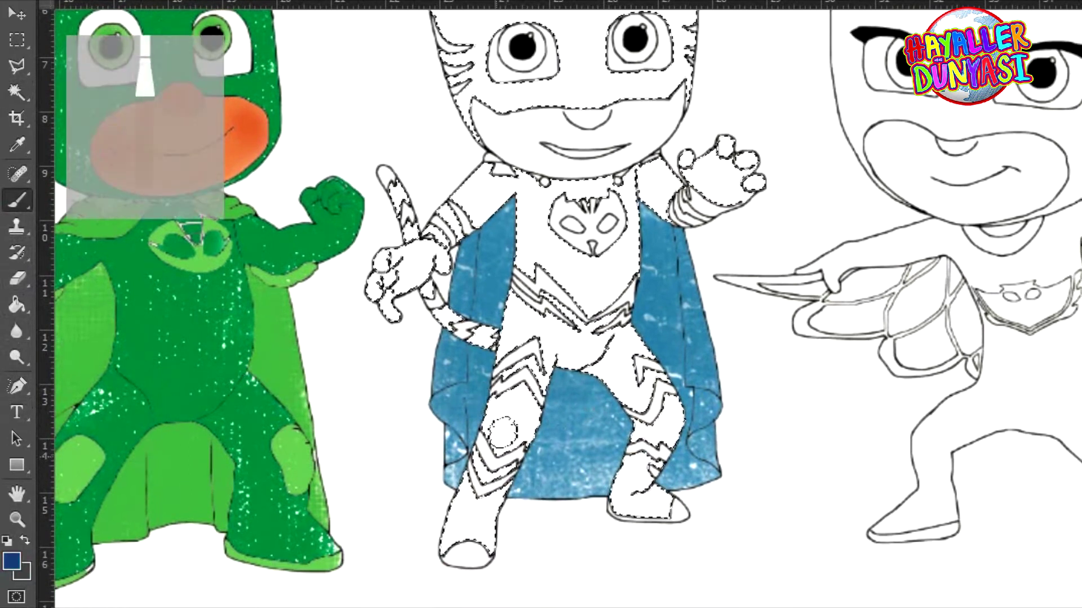
pyautogui.rightClick(521, 394)
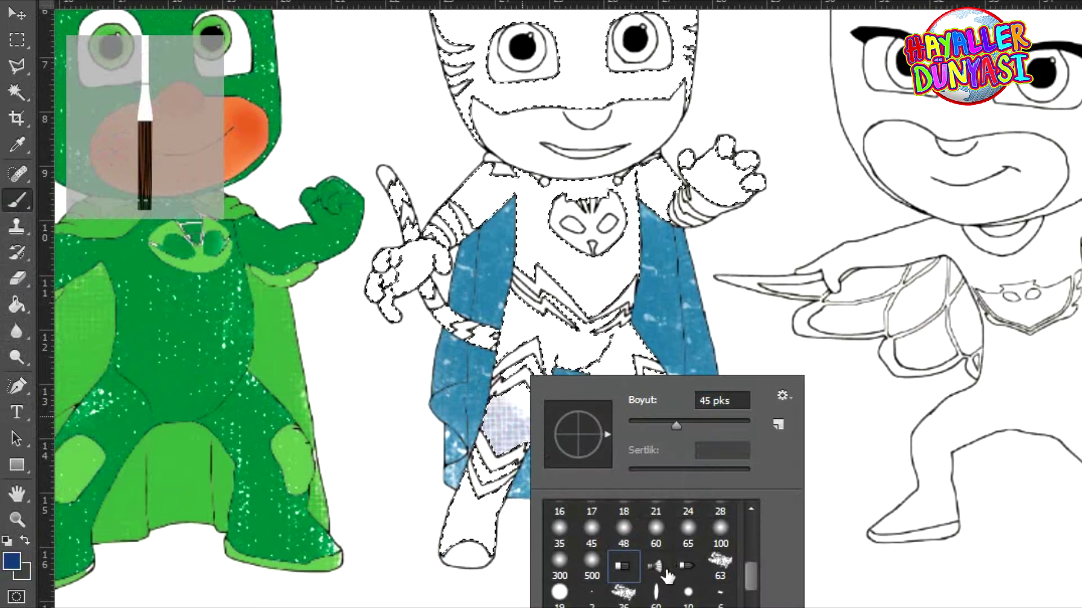
pyautogui.scroll(-3, 670, 566)
pyautogui.click(588, 601)
pyautogui.moveTo(507, 428)
pyautogui.mouseDown()
pyautogui.moveTo(543, 307)
pyautogui.moveTo(525, 262)
pyautogui.mouseUp()
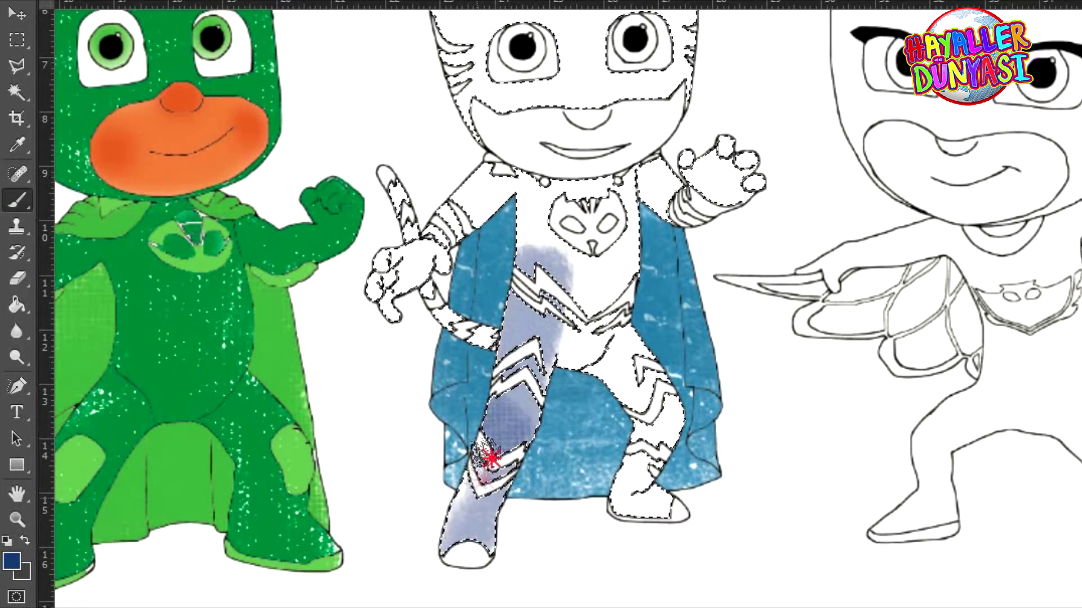
pyautogui.moveTo(507, 416)
pyautogui.mouseDown()
pyautogui.moveTo(526, 393)
pyautogui.moveTo(470, 521)
pyautogui.moveTo(505, 439)
pyautogui.moveTo(560, 216)
pyautogui.moveTo(556, 249)
pyautogui.moveTo(529, 187)
pyautogui.moveTo(426, 235)
pyautogui.moveTo(437, 244)
pyautogui.moveTo(357, 320)
pyautogui.moveTo(415, 276)
pyautogui.moveTo(433, 222)
pyautogui.moveTo(404, 256)
pyautogui.moveTo(480, 345)
pyautogui.moveTo(473, 337)
pyautogui.moveTo(550, 332)
pyautogui.moveTo(553, 303)
pyautogui.moveTo(490, 166)
pyautogui.moveTo(585, 344)
pyautogui.moveTo(620, 172)
pyautogui.moveTo(624, 372)
pyautogui.moveTo(658, 518)
pyautogui.moveTo(614, 525)
pyautogui.moveTo(637, 466)
pyautogui.moveTo(620, 275)
pyautogui.moveTo(631, 186)
pyautogui.moveTo(671, 202)
pyautogui.moveTo(746, 135)
pyautogui.moveTo(563, 208)
pyautogui.moveTo(677, 25)
pyautogui.moveTo(591, 38)
pyautogui.moveTo(659, 90)
pyautogui.moveTo(596, 62)
pyautogui.moveTo(449, 50)
pyautogui.moveTo(578, 282)
pyautogui.mouseUp()
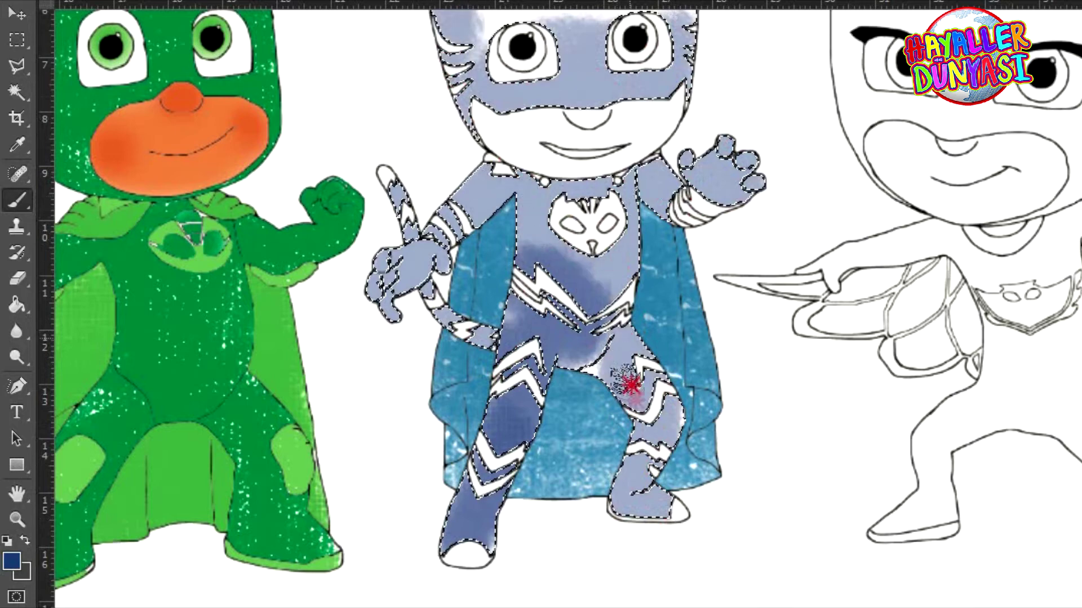
# - Build up solid dark blue over the cat hero's whole head, torso, arms, tail and legs
pyautogui.scroll(5, 678, 253)
pyautogui.scroll(3, 678, 246)
pyautogui.moveTo(678, 246)
pyautogui.mouseDown()
pyautogui.moveTo(670, 174)
pyautogui.moveTo(675, 25)
pyautogui.moveTo(495, 88)
pyautogui.moveTo(419, 51)
pyautogui.moveTo(635, 71)
pyautogui.moveTo(642, 101)
pyautogui.moveTo(406, 183)
pyautogui.moveTo(438, 224)
pyautogui.moveTo(560, 162)
pyautogui.moveTo(652, 285)
pyautogui.moveTo(543, 297)
pyautogui.moveTo(578, 185)
pyautogui.mouseUp()
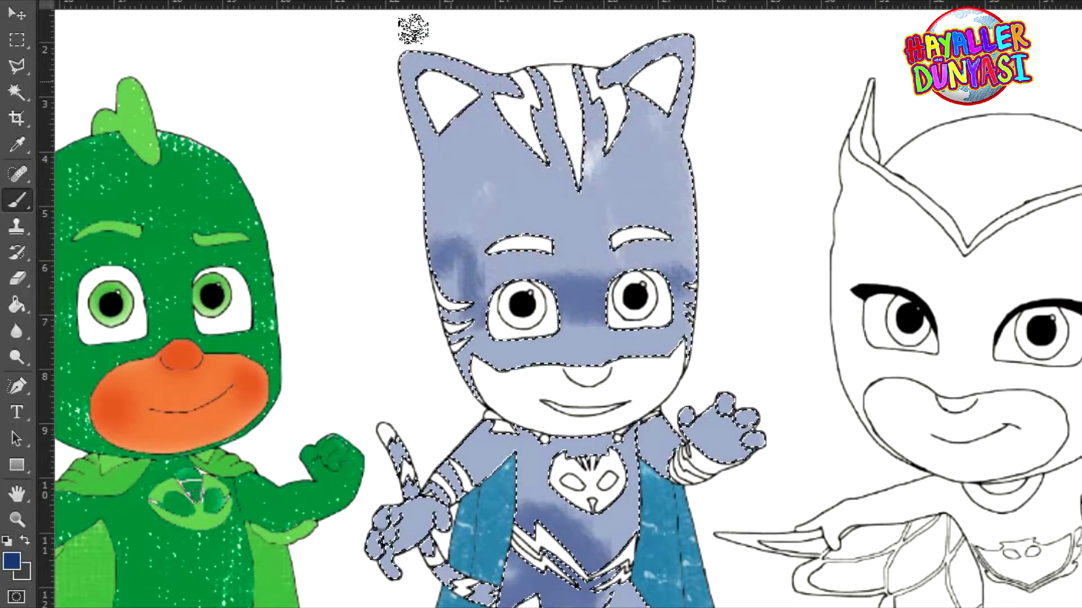
pyautogui.moveTo(670, 62)
pyautogui.mouseDown()
pyautogui.moveTo(430, 94)
pyautogui.moveTo(333, 73)
pyautogui.mouseUp()
pyautogui.moveTo(603, 48)
pyautogui.mouseDown()
pyautogui.moveTo(226, 199)
pyautogui.moveTo(737, 213)
pyautogui.moveTo(263, 362)
pyautogui.moveTo(771, 327)
pyautogui.moveTo(244, 477)
pyautogui.moveTo(597, 416)
pyautogui.moveTo(712, 479)
pyautogui.moveTo(697, 535)
pyautogui.mouseUp()
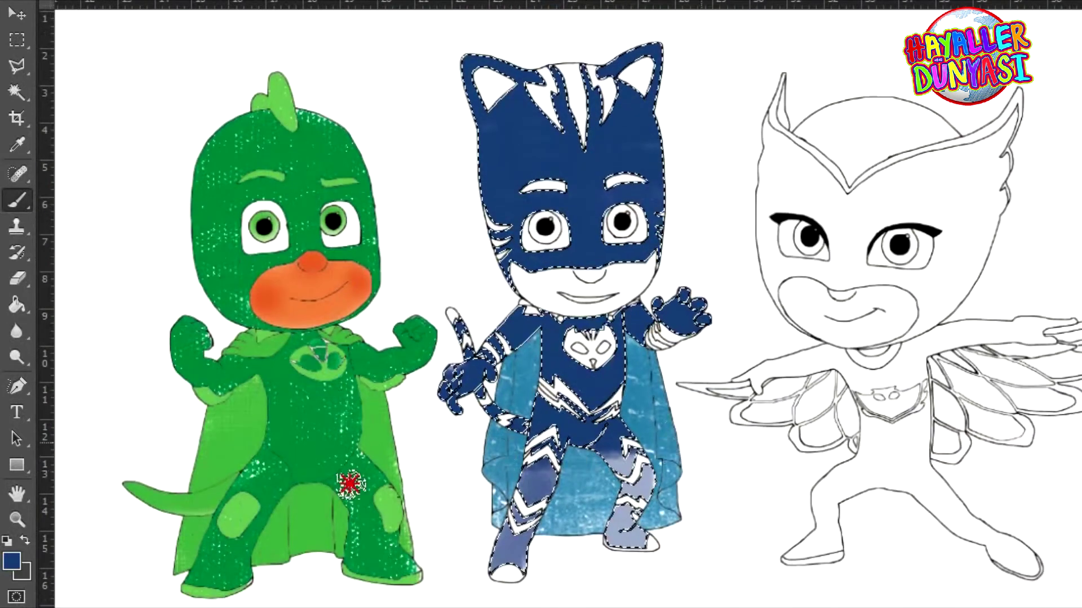
pyautogui.moveTo(350, 485)
pyautogui.mouseDown()
pyautogui.moveTo(733, 500)
pyautogui.moveTo(572, 516)
pyautogui.mouseUp()
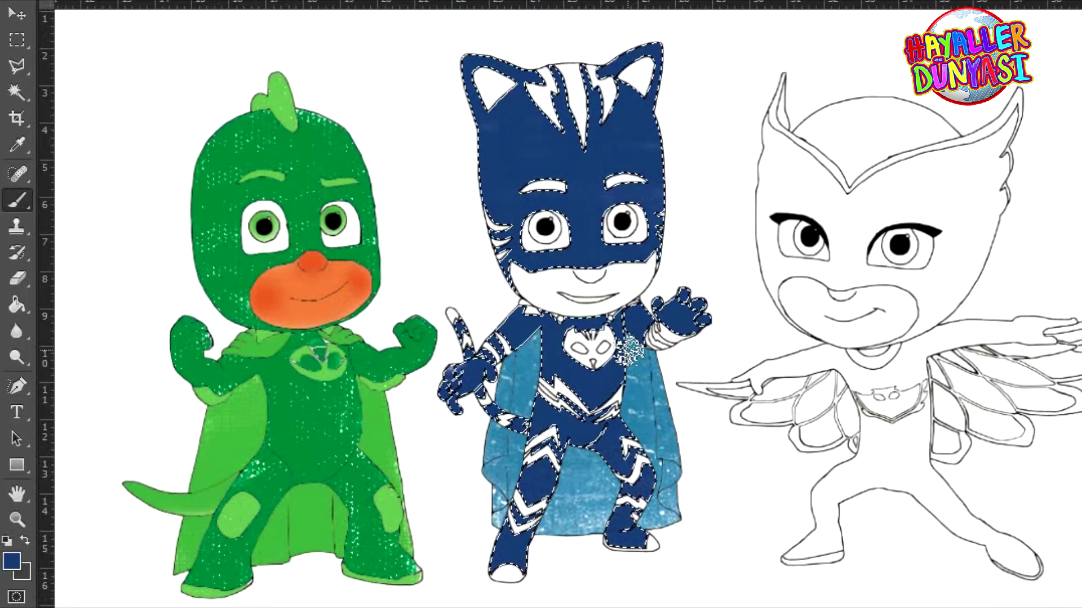
# - Replace the suit selection with the cat hero's two inner ears, paint them a deeper navy and clear the selection
pyautogui.click(17, 92)
pyautogui.hotkey('ctrl', 'd')
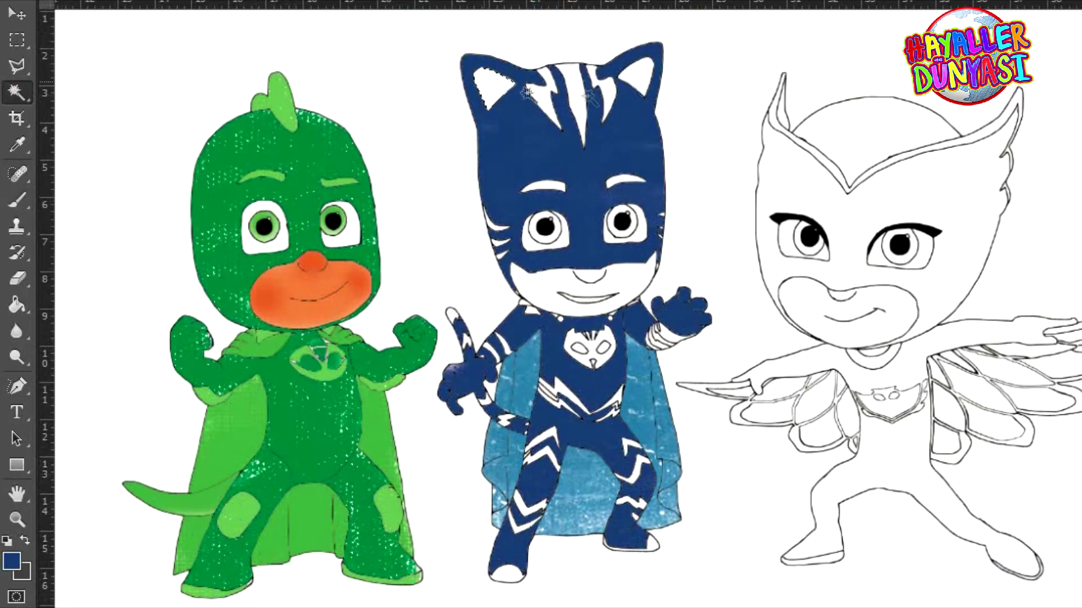
pyautogui.click(17, 208)
pyautogui.moveTo(499, 107)
pyautogui.mouseDown()
pyautogui.moveTo(533, 55)
pyautogui.moveTo(460, 123)
pyautogui.moveTo(573, 90)
pyautogui.moveTo(631, 91)
pyautogui.mouseUp()
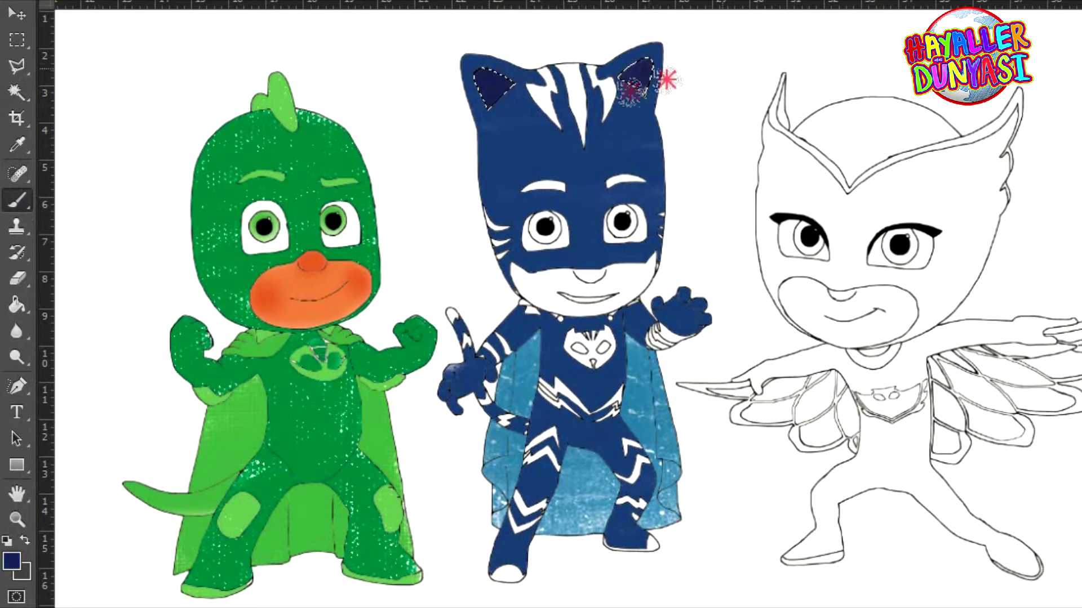
pyautogui.click(17, 39)
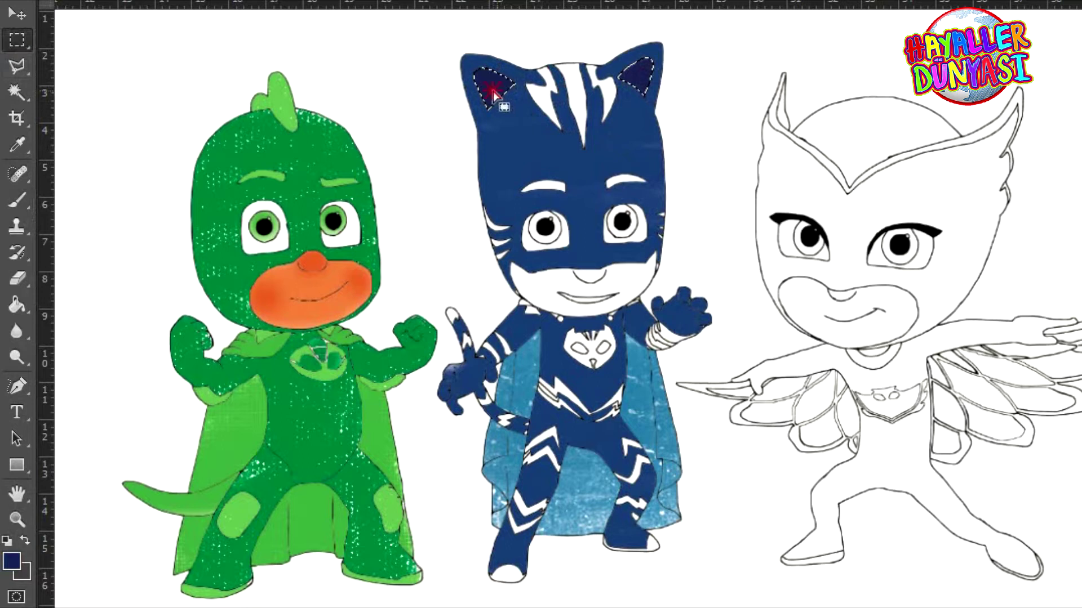
# - Select the cat hero's forehead stripes, eyebrows, cheek marks and zigzag belt with the Magic Wand
pyautogui.click(17, 96)
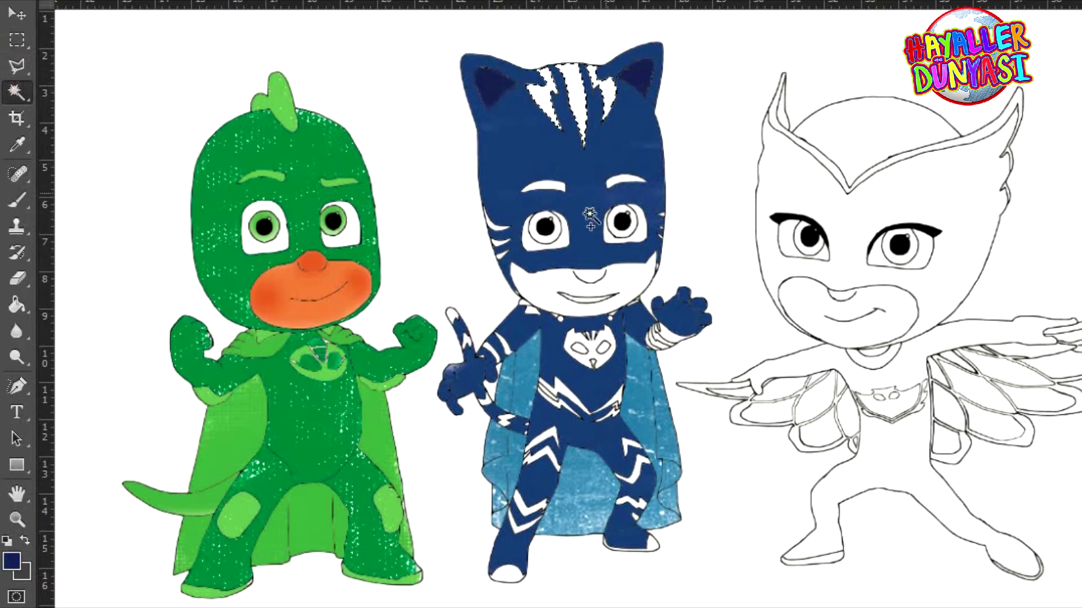
pyautogui.keyDown('shift'); pyautogui.click(545, 186); pyautogui.keyUp('shift')
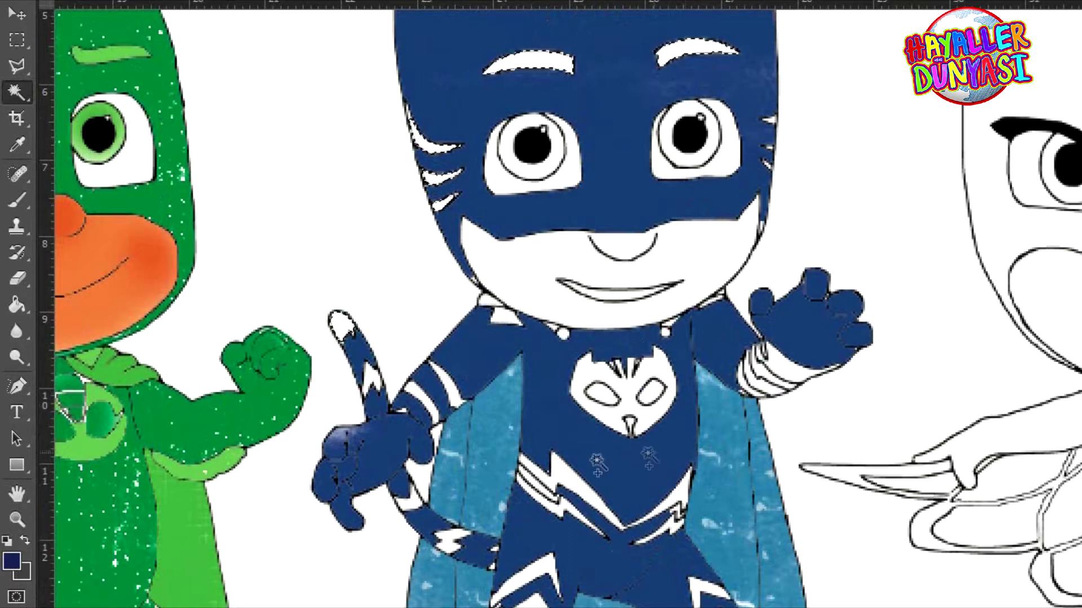
pyautogui.keyDown('shift'); pyautogui.click(567, 480); pyautogui.keyUp('shift')
pyautogui.keyDown('shift'); pyautogui.click(554, 508); pyautogui.keyUp('shift')
pyautogui.keyDown('shift'); pyautogui.click(674, 525); pyautogui.keyUp('shift')
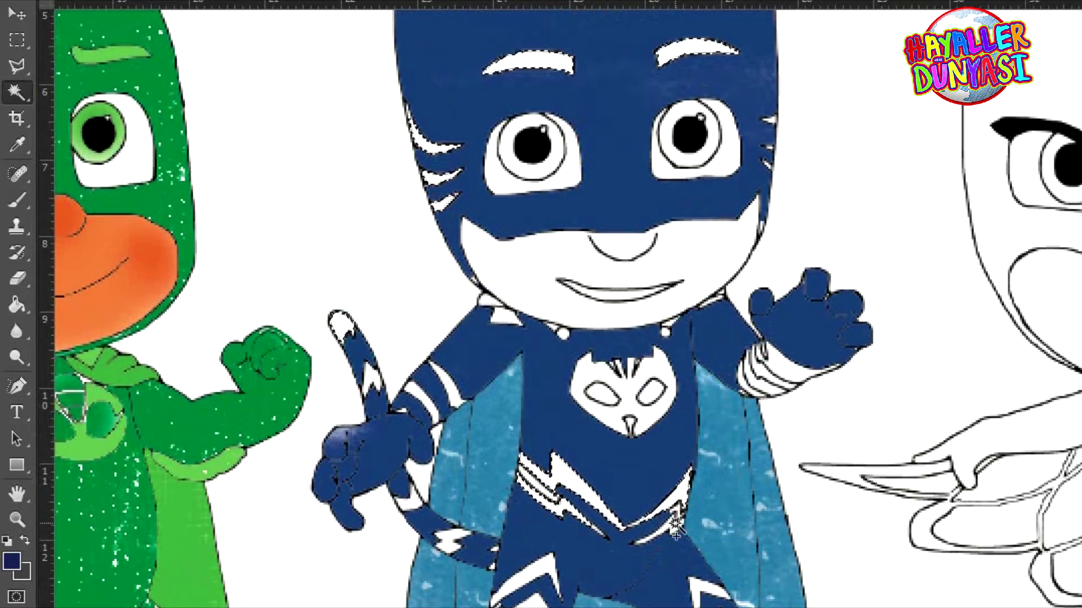
# - Extend the selection to the stripes on the tail, arms and legs, the shoe tips and the collar pieces
pyautogui.scroll(-2, 675, 540)
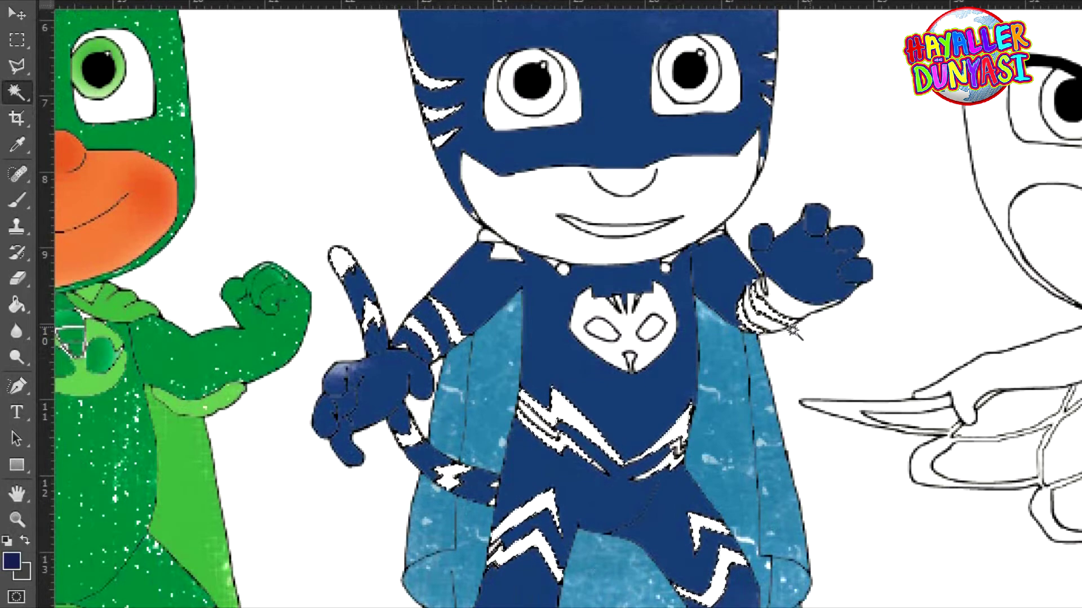
pyautogui.scroll(-5, 795, 332)
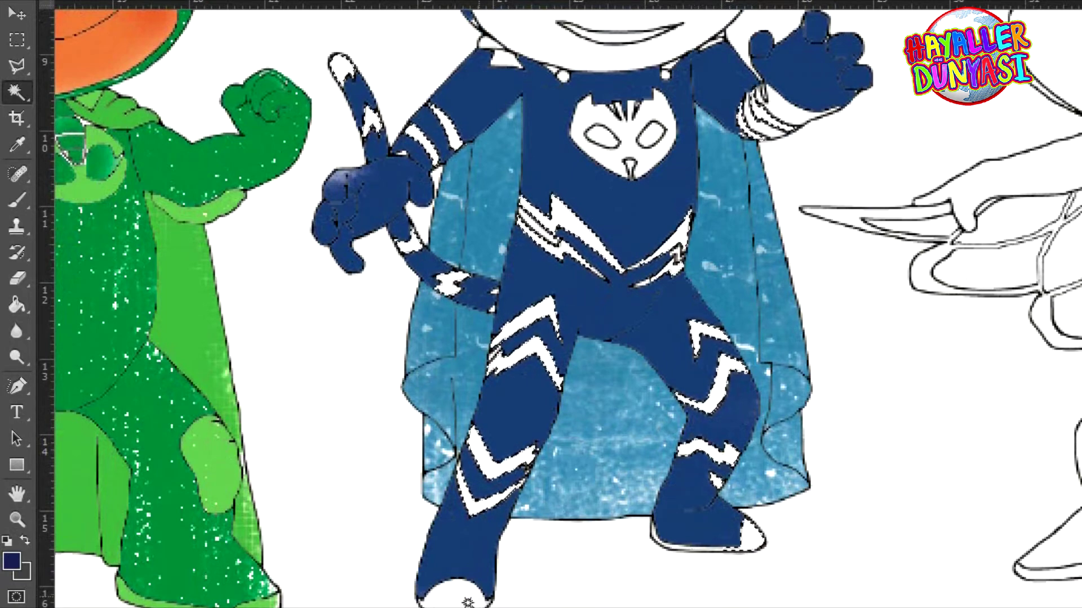
pyautogui.scroll(4, 507, 228)
pyautogui.click(506, 223)
pyautogui.click(488, 203)
pyautogui.click(563, 236)
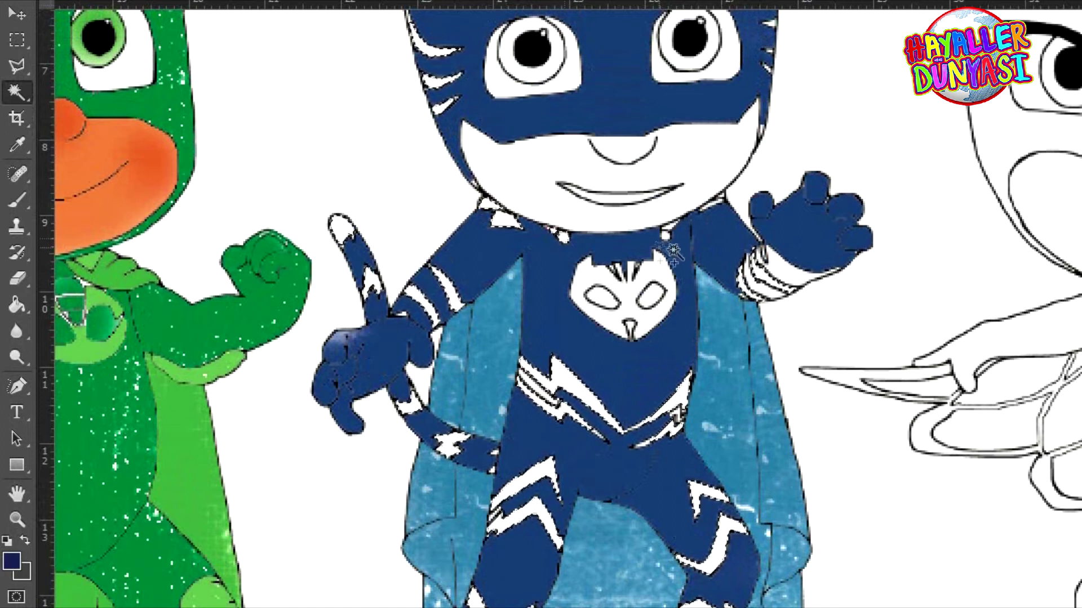
# - Paint the cat hero's selected stripes, eyebrows, belt and collar details light blue, and clear the selection
pyautogui.press('b')
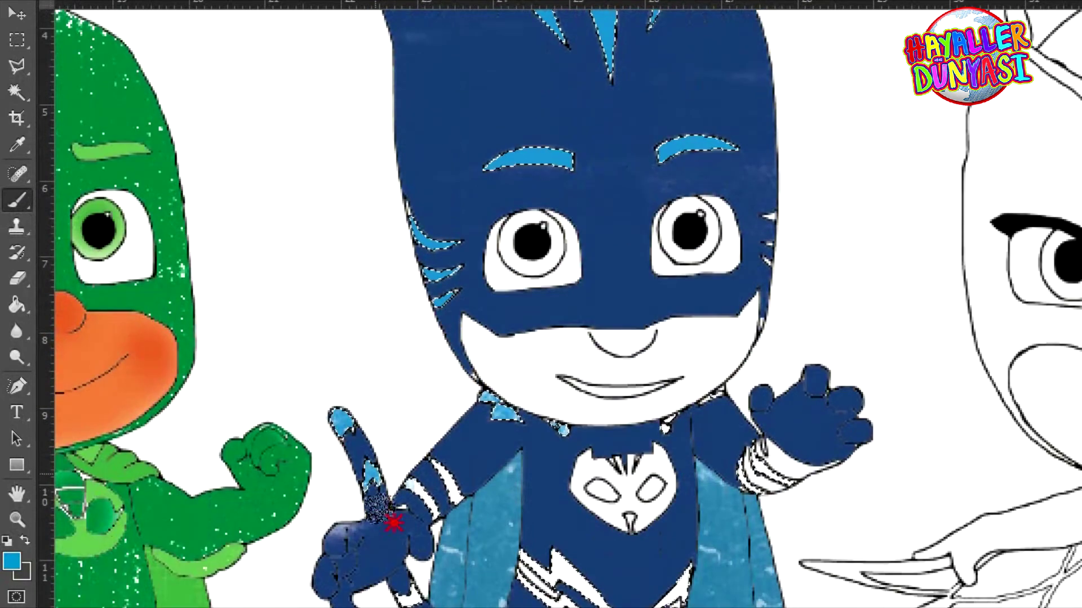
pyautogui.moveTo(717, 415)
pyautogui.mouseDown()
pyautogui.moveTo(783, 474)
pyautogui.moveTo(815, 387)
pyautogui.mouseUp()
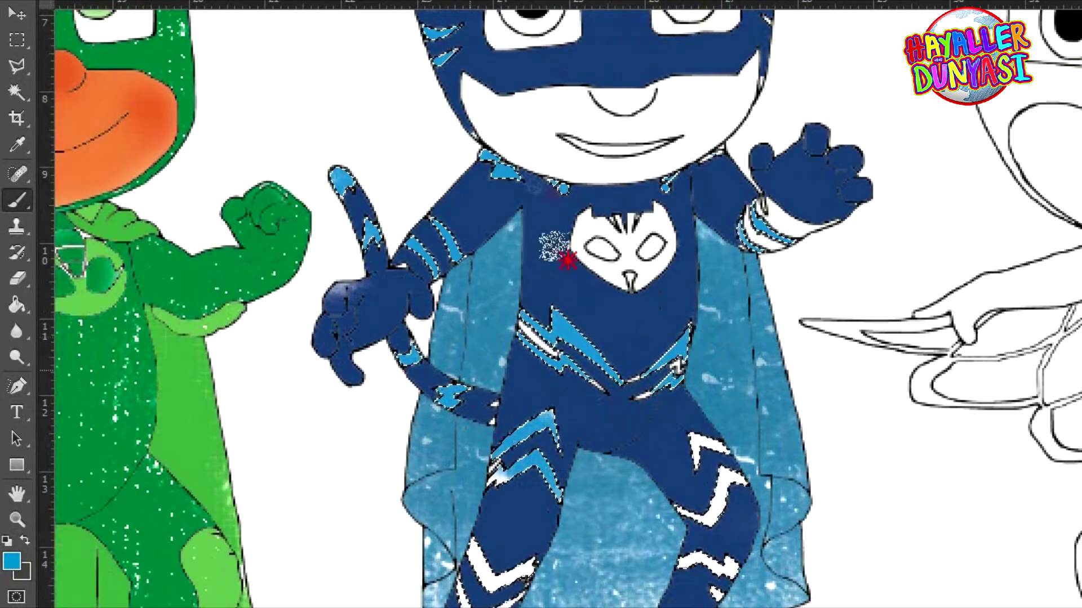
pyautogui.moveTo(704, 462)
pyautogui.mouseDown()
pyautogui.moveTo(700, 495)
pyautogui.moveTo(726, 564)
pyautogui.mouseUp()
pyautogui.moveTo(451, 543); pyautogui.dragTo(507, 440)
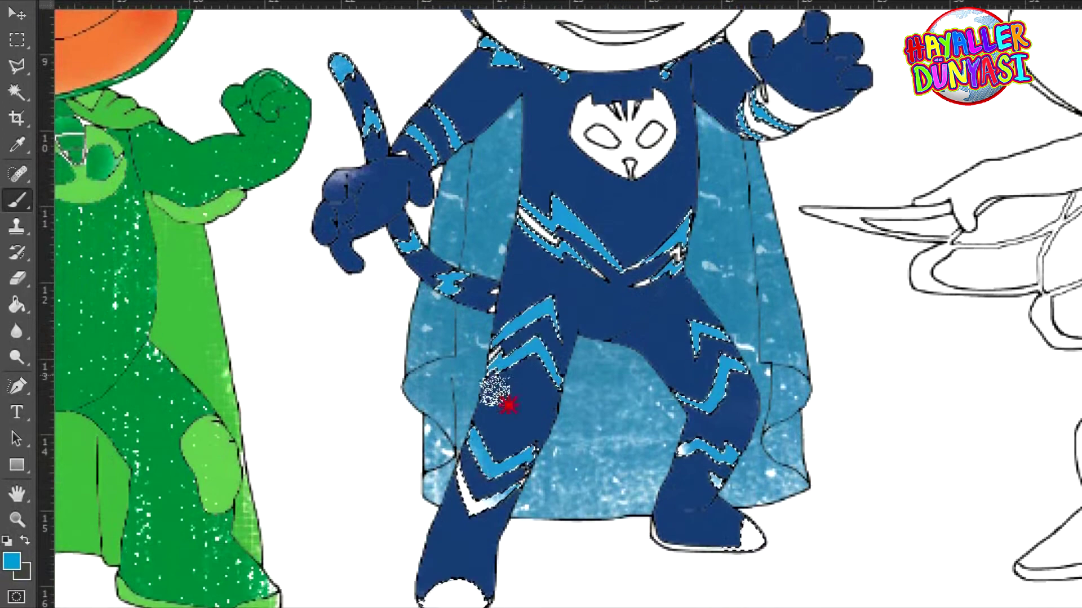
pyautogui.moveTo(494, 390)
pyautogui.mouseDown()
pyautogui.moveTo(523, 398)
pyautogui.moveTo(523, 448)
pyautogui.moveTo(688, 518)
pyautogui.moveTo(674, 562)
pyautogui.moveTo(514, 521)
pyautogui.mouseUp()
pyautogui.moveTo(542, 214); pyautogui.dragTo(555, 225)
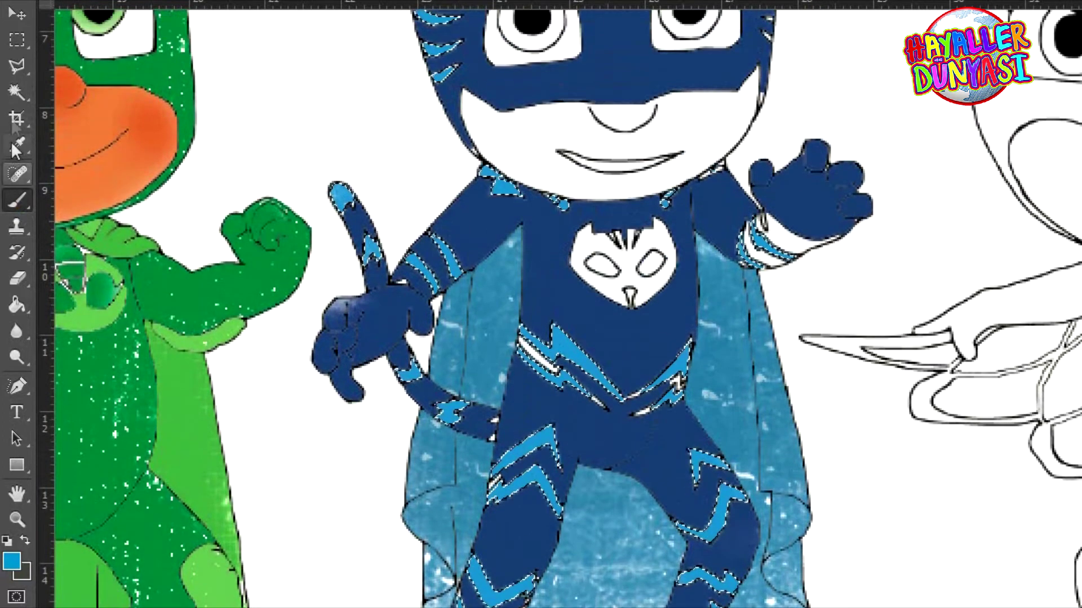
pyautogui.click(17, 92)
pyautogui.hotkey('ctrl', 'd')
# - Fill the white gap inside the cat hero's belt with the suit's dark blue using a small soft brush
pyautogui.click(17, 200)
pyautogui.rightClick(542, 363)
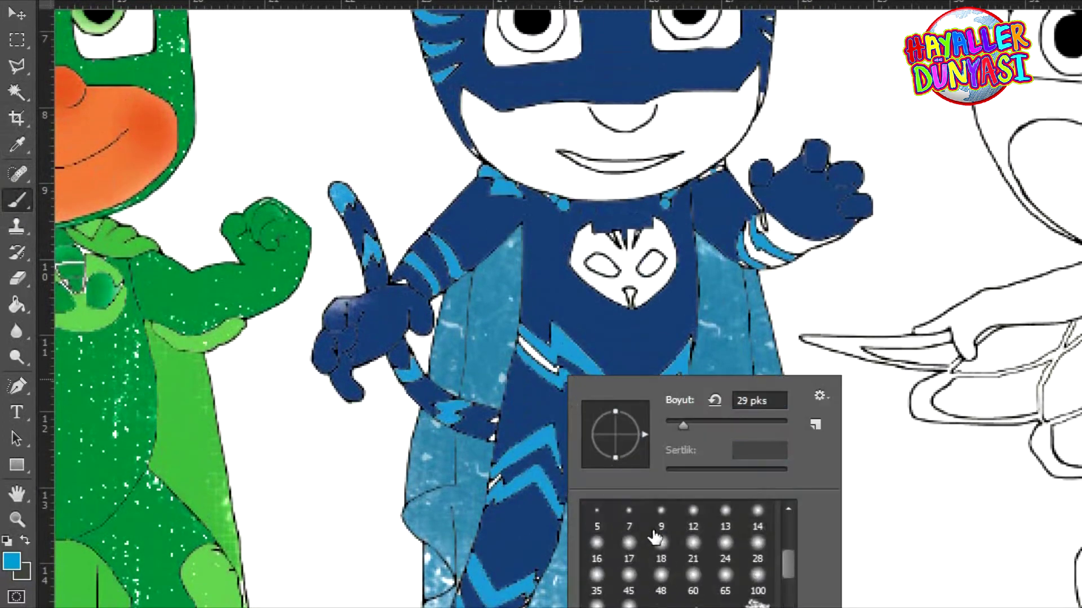
pyautogui.click(693, 583)
pyautogui.keyDown('alt'); pyautogui.click(546, 360); pyautogui.keyUp('alt')
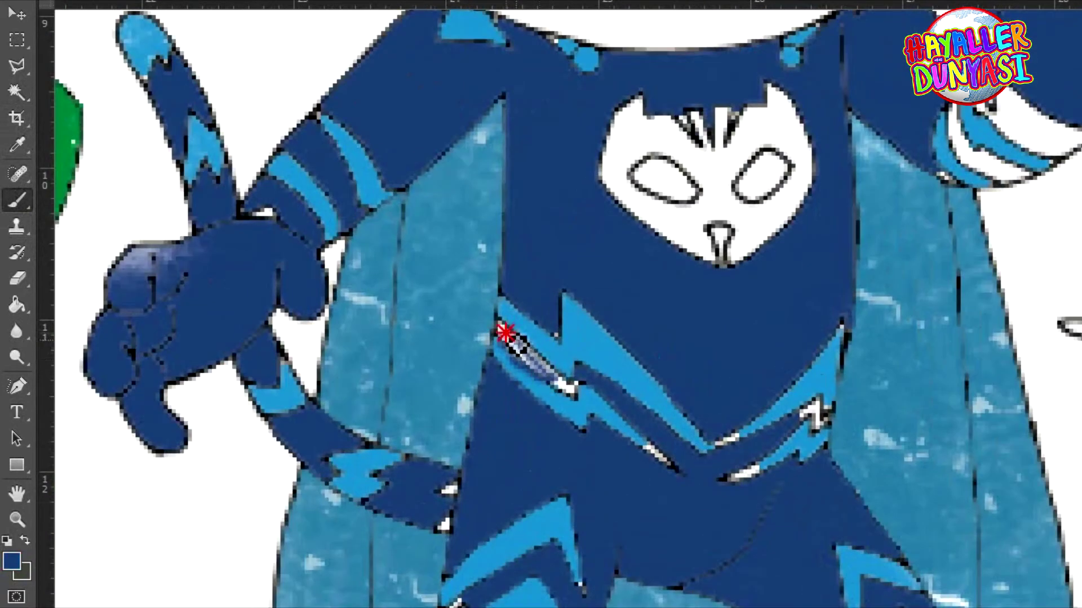
pyautogui.moveTo(507, 327)
pyautogui.mouseDown()
pyautogui.moveTo(569, 388)
pyautogui.moveTo(499, 327)
pyautogui.mouseUp()
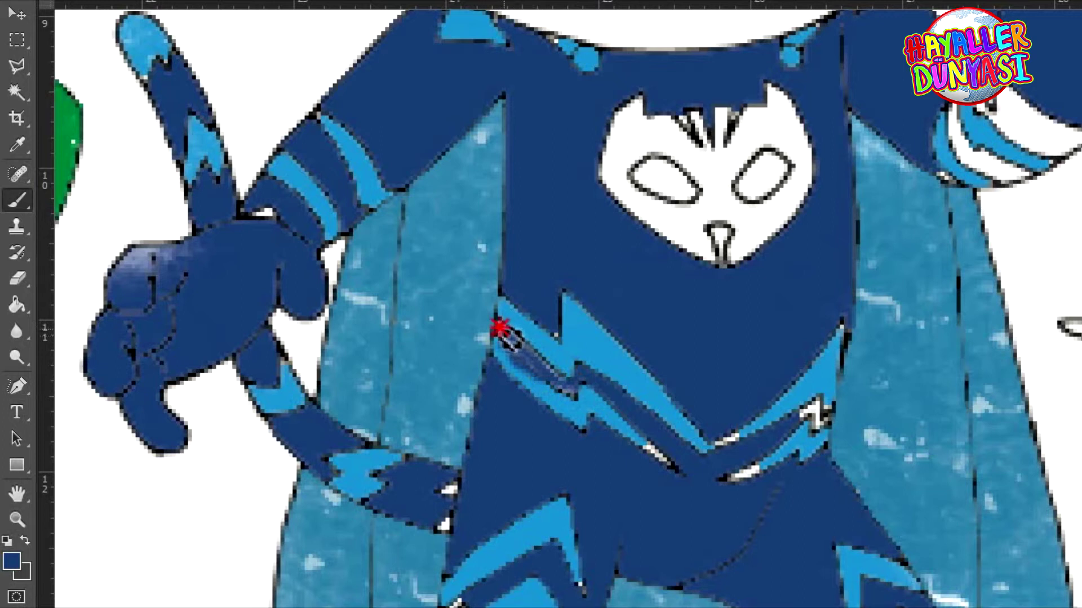
# - Sample the belt's light blue and touch up the remaining white gaps along the belt's lower zigzag edges
pyautogui.keyDown('alt'); pyautogui.click(761, 435); pyautogui.keyUp('alt')
pyautogui.click(720, 442)
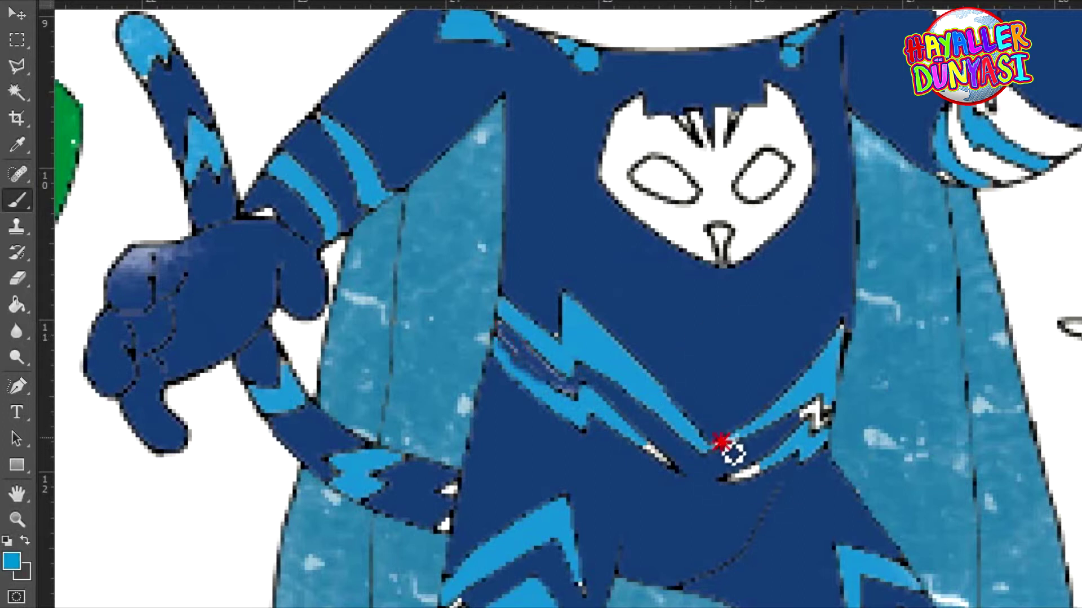
pyautogui.click(738, 479)
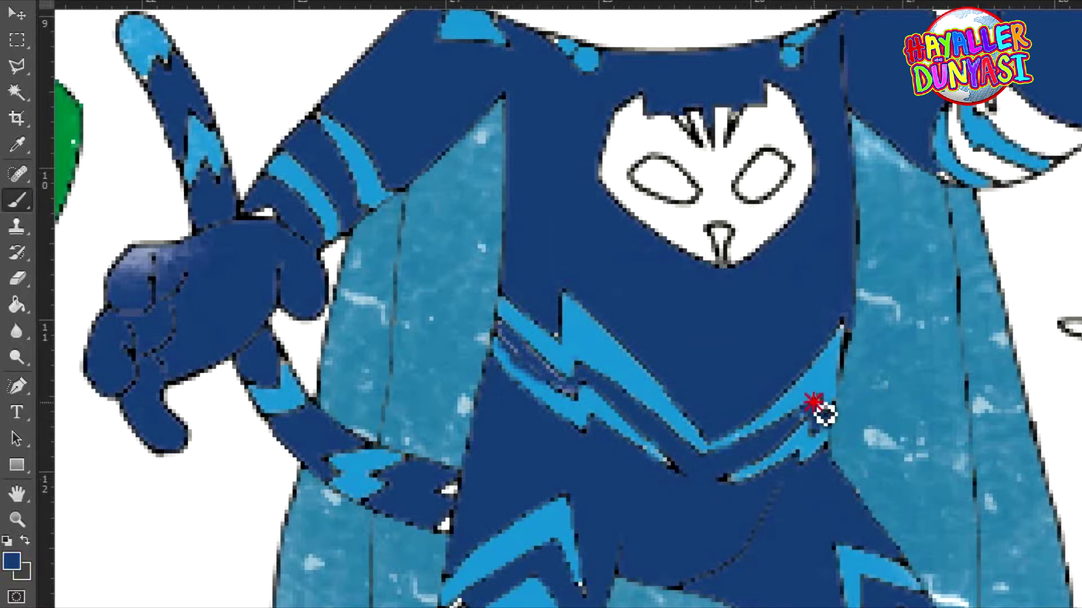
# - Touch up the white gaps at the base of the cat hero's tail and beside the thigh stripes with sampled suit blues
pyautogui.scroll(2, 630, 338)
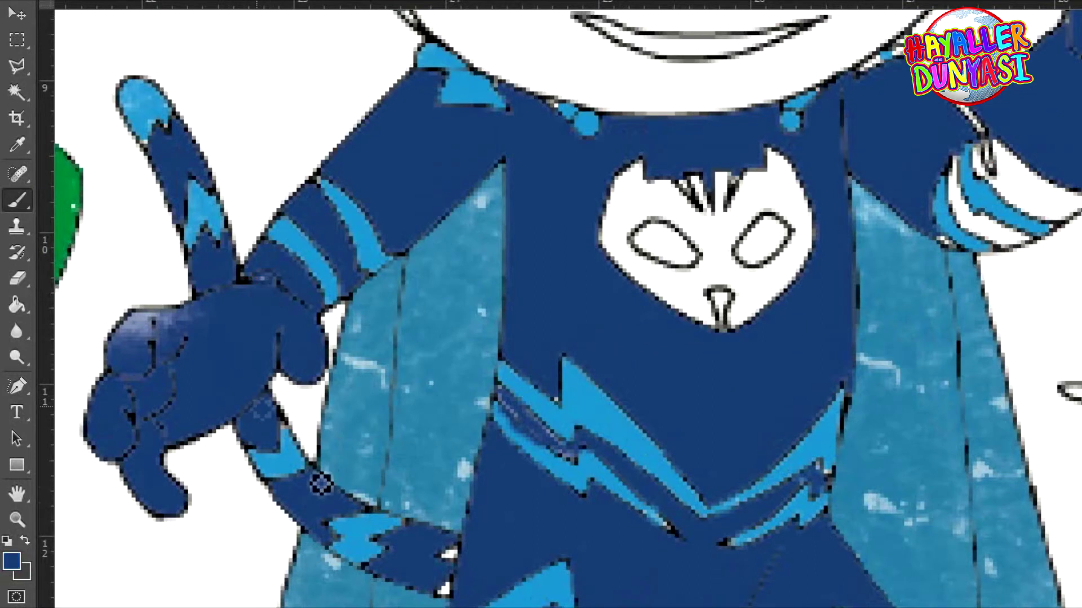
pyautogui.scroll(-3, 361, 456)
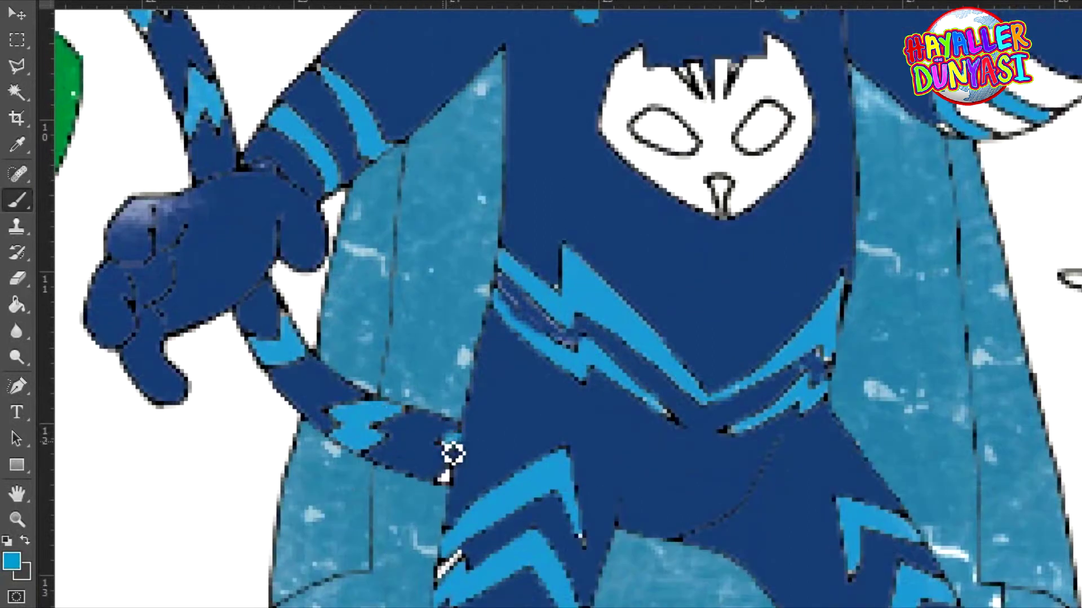
pyautogui.scroll(-3, 457, 486)
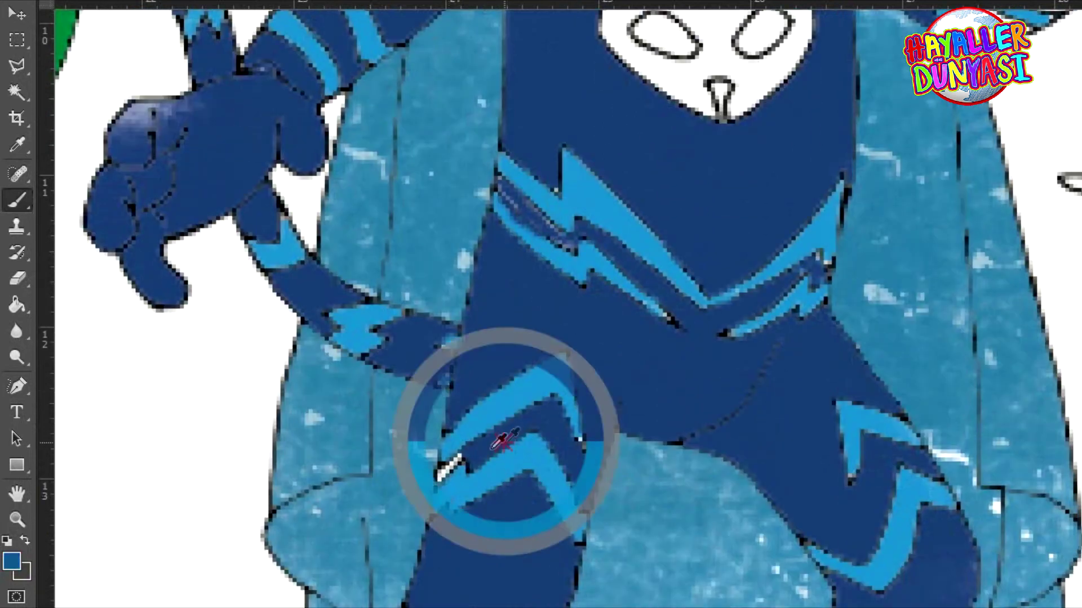
pyautogui.keyDown('alt'); pyautogui.click(443, 468); pyautogui.keyUp('alt')
pyautogui.scroll(-8, 646, 469)
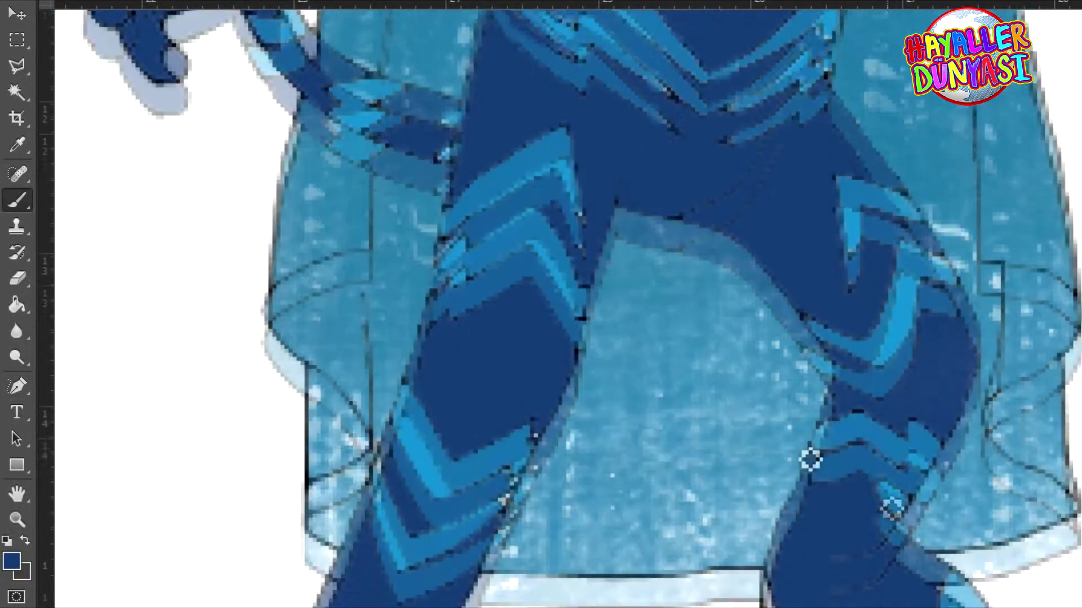
# - Sample the shoe tip's light blue and paint the white sole of the cat hero's bent-leg shoe
pyautogui.scroll(-4, 504, 428)
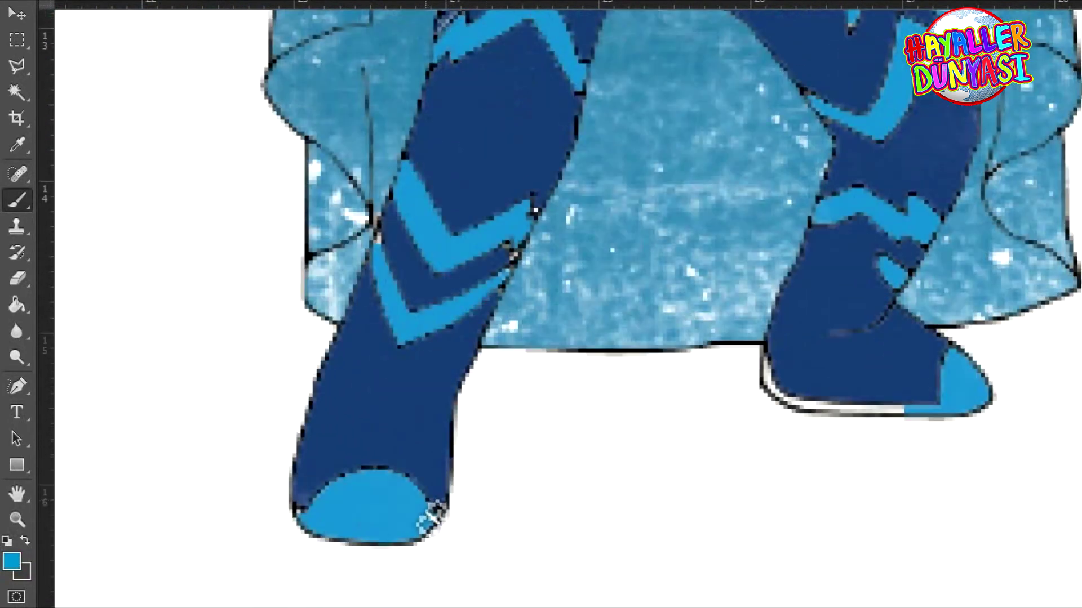
pyautogui.keyDown('alt'); pyautogui.click(922, 403); pyautogui.keyUp('alt')
pyautogui.moveTo(922, 407)
pyautogui.mouseDown()
pyautogui.moveTo(820, 414)
pyautogui.moveTo(780, 391)
pyautogui.mouseUp()
# - Touch up the white gaps in the cat hero's collar pieces under the chin with light blue
pyautogui.scroll(14, 903, 219)
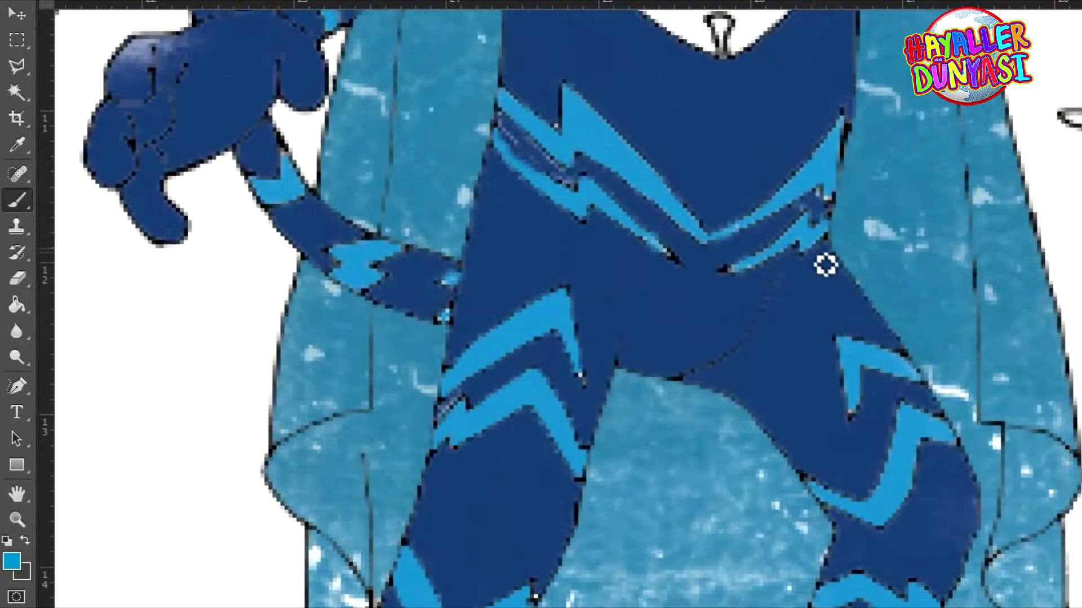
pyautogui.scroll(6, 767, 437)
pyautogui.moveTo(886, 164)
pyautogui.mouseDown()
pyautogui.moveTo(896, 145)
pyautogui.moveTo(800, 169)
pyautogui.mouseUp()
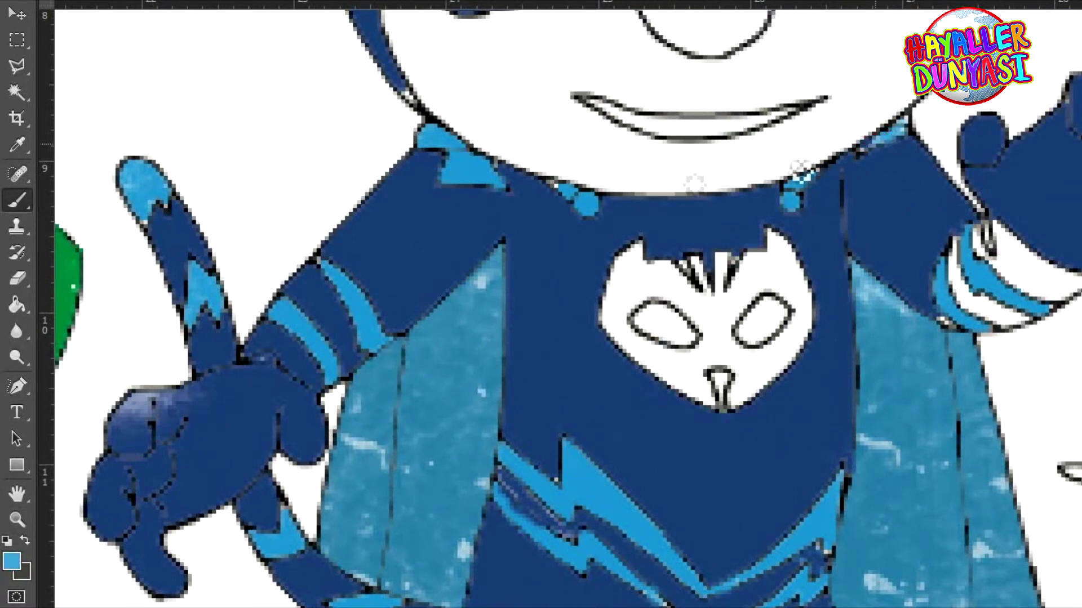
pyautogui.scroll(1, 378, 447)
# - Select the white bands on the raised forearm and paint them the suit's dark blue with a 36 px hard brush
pyautogui.moveTo(865, 391); pyautogui.dragTo(572, 442)
pyautogui.keyDown('alt'); pyautogui.click(612, 349); pyautogui.keyUp('alt')
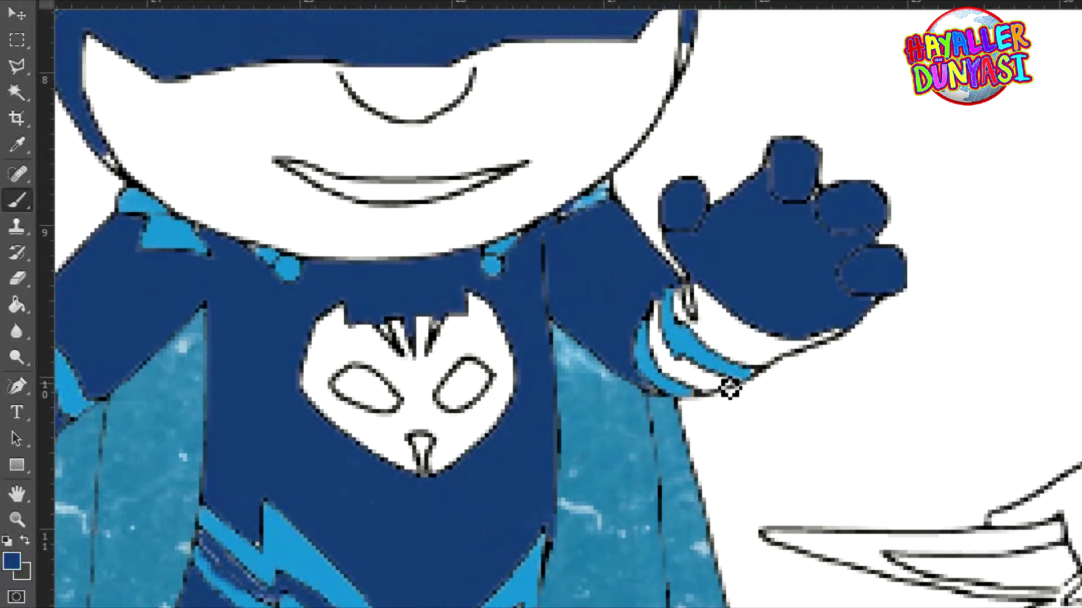
pyautogui.click(17, 92)
pyautogui.click(681, 366)
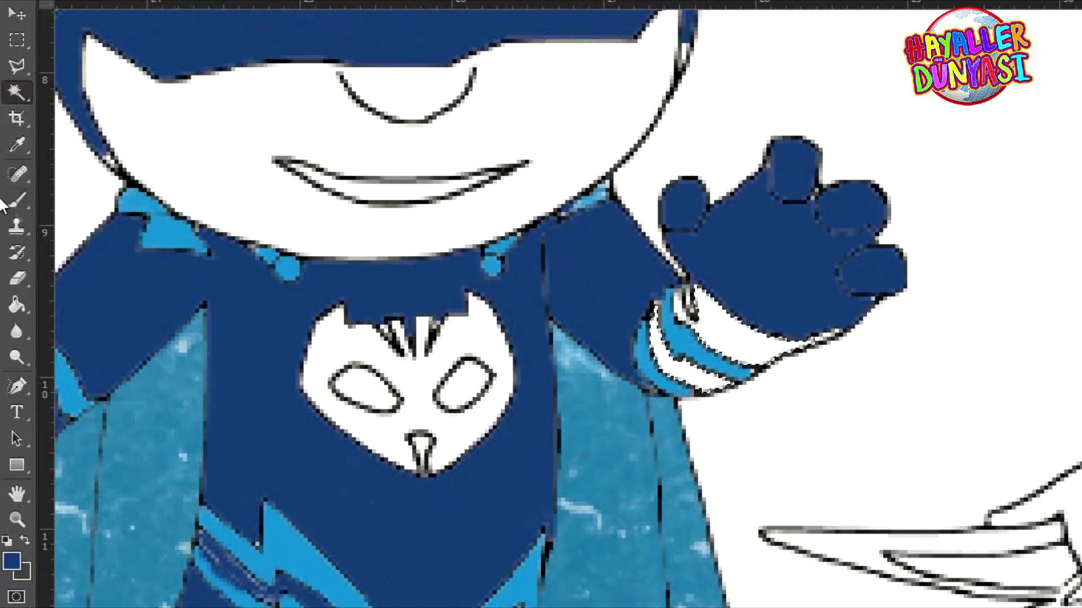
pyautogui.press('b')
pyautogui.rightClick(680, 372)
pyautogui.click(836, 538)
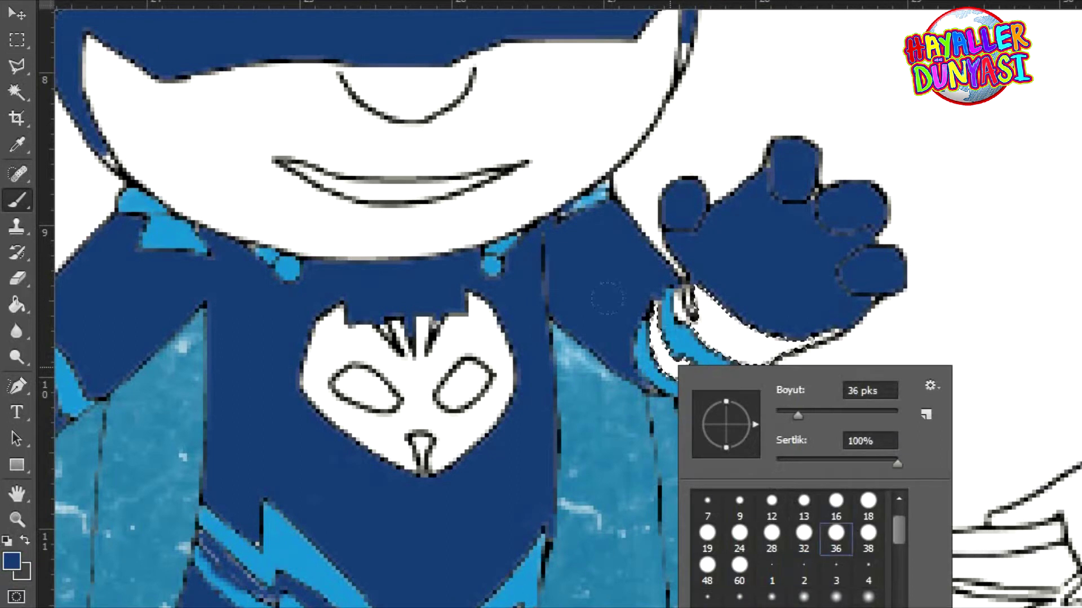
pyautogui.moveTo(606, 299); pyautogui.dragTo(630, 285)
# - Clear the selection and fill the remaining white gaps around the raised wrist with dark blue using a small brush
pyautogui.rightClick(555, 276)
pyautogui.click(707, 486)
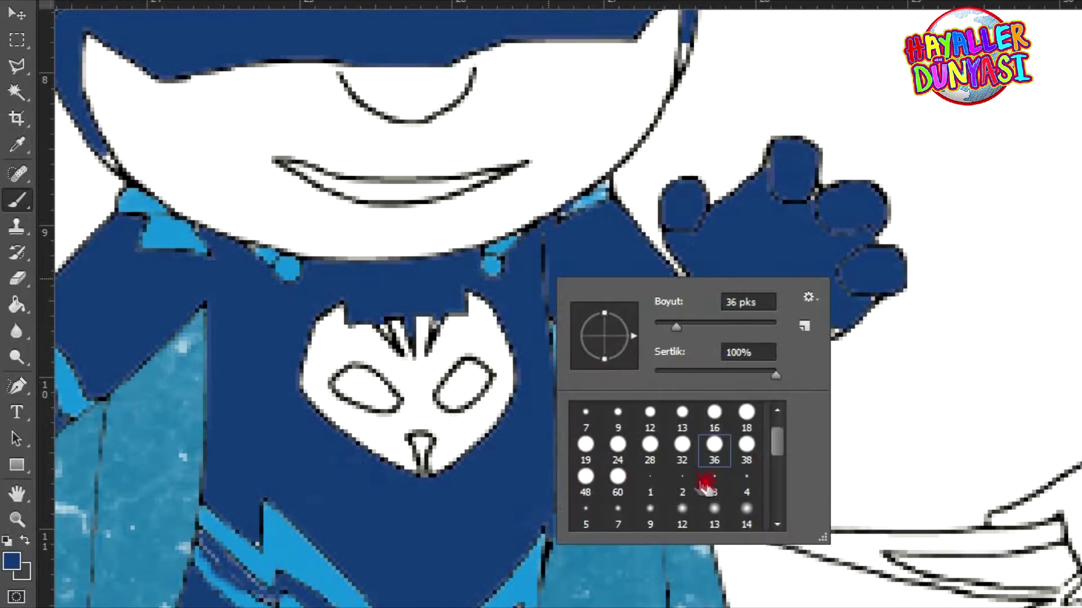
pyautogui.click(777, 251)
pyautogui.click(17, 92)
pyautogui.hotkey('ctrl', 'd')
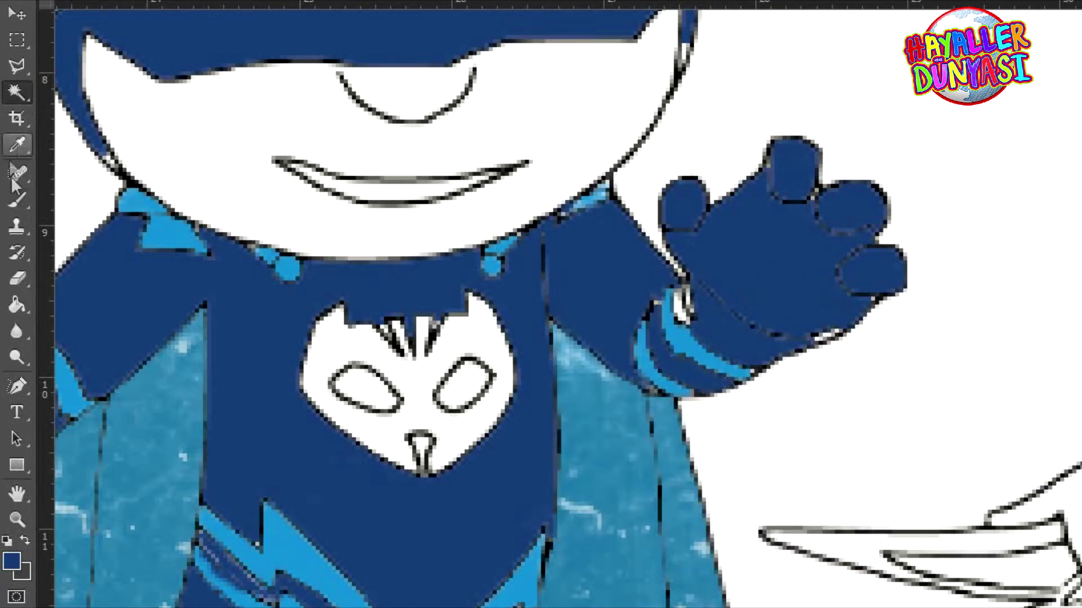
pyautogui.click(17, 200)
pyautogui.keyDown('alt'); pyautogui.click(735, 332); pyautogui.keyUp('alt')
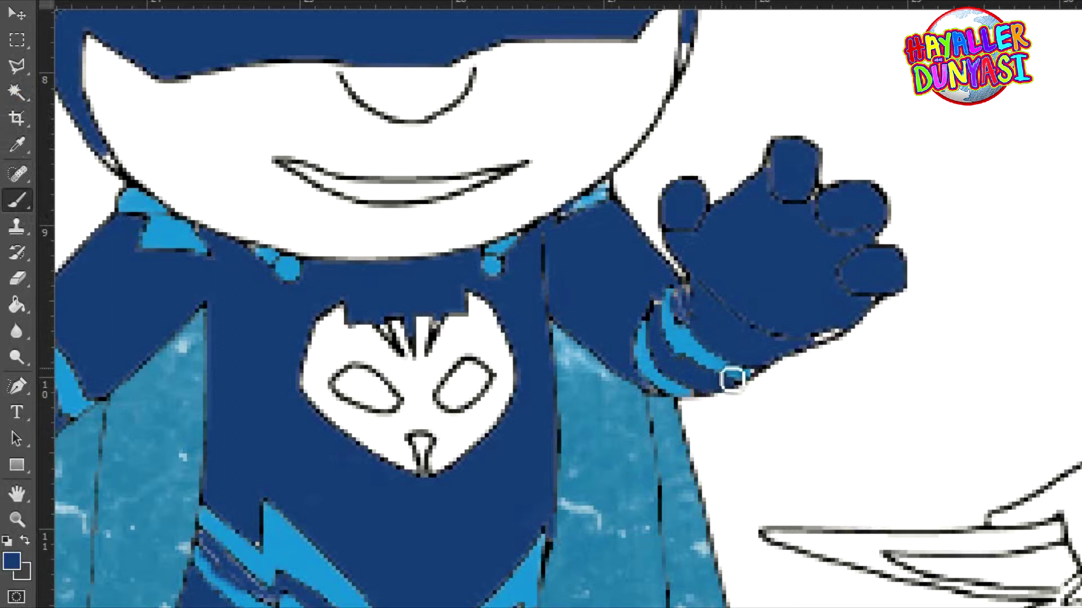
# - Touch up the remaining white gaps in the small cheek stripes of the cat hero's mask with light blue
pyautogui.scroll(-1, 728, 374)
pyautogui.scroll(8, 338, 387)
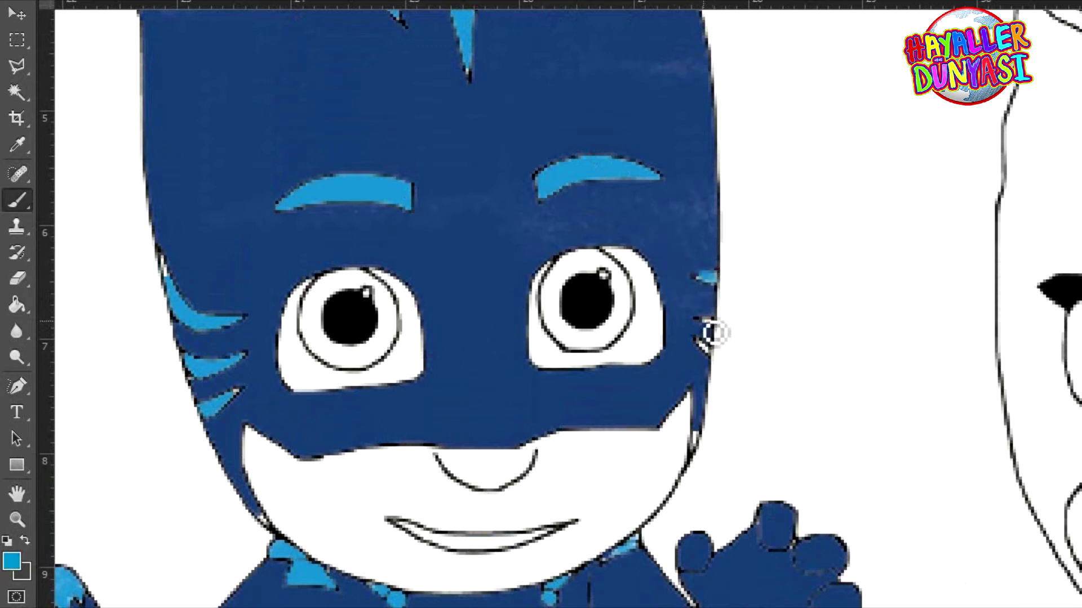
pyautogui.click(708, 351)
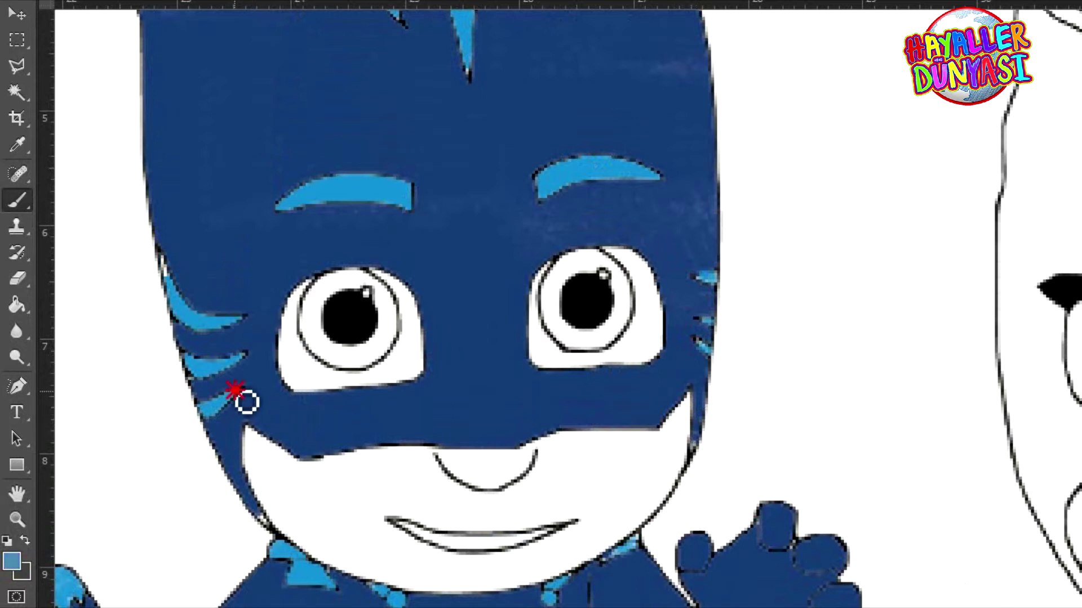
# - Select the irises of both cat hero eyes and choose a 48 px soft brush
pyautogui.scroll(-3, 269, 436)
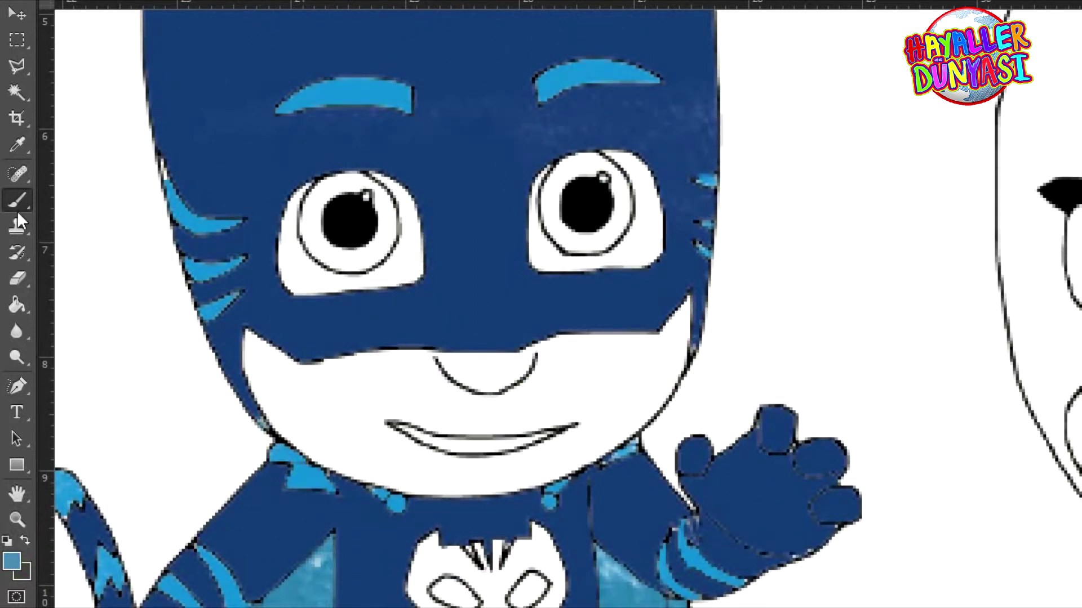
pyautogui.click(17, 90)
pyautogui.click(321, 249)
pyautogui.keyDown('shift'); pyautogui.click(603, 242); pyautogui.keyUp('shift')
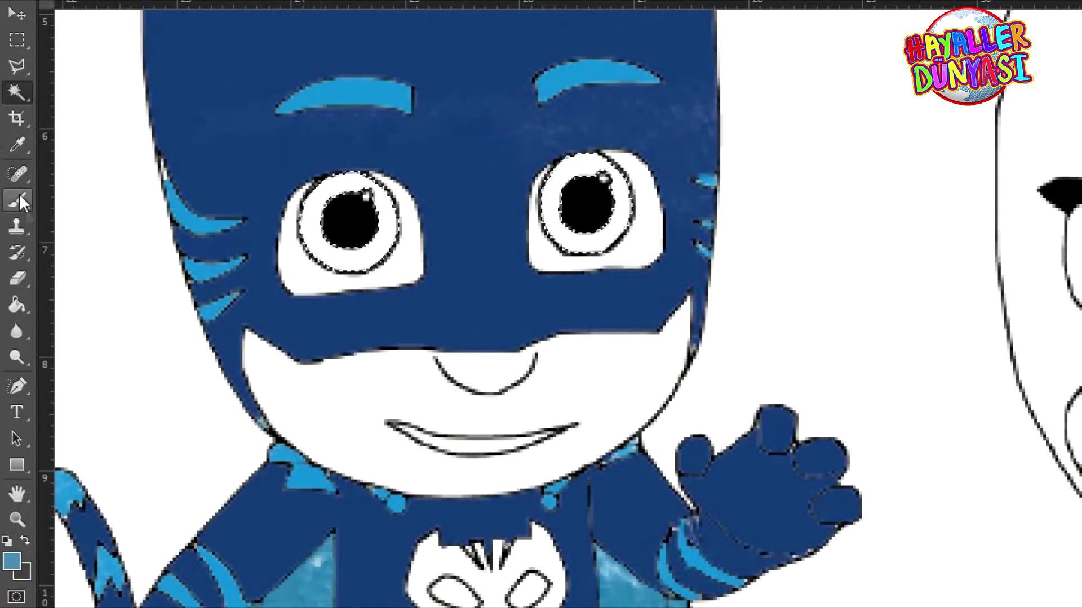
pyautogui.click(19, 201)
pyautogui.rightClick(417, 214)
pyautogui.click(539, 397)
pyautogui.click(540, 431)
pyautogui.click(508, 431)
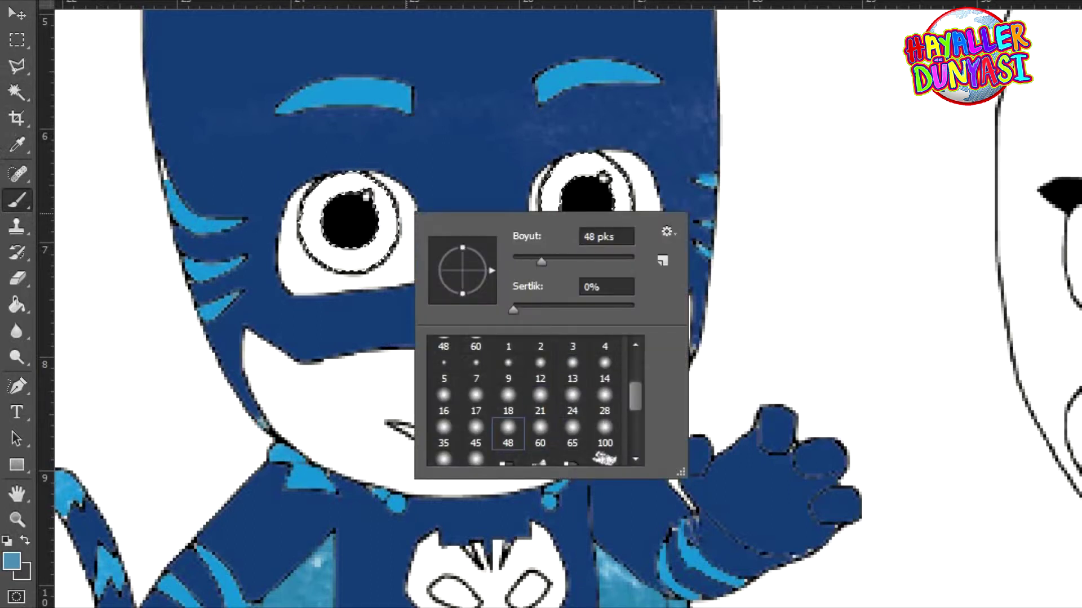
# - Sample the eyebrow's light blue and paint both selected irises with a soft shaded edge
pyautogui.press('Return')
pyautogui.keyDown('alt'); pyautogui.click(344, 96); pyautogui.keyUp('alt')
pyautogui.click(349, 209)
pyautogui.click(348, 211)
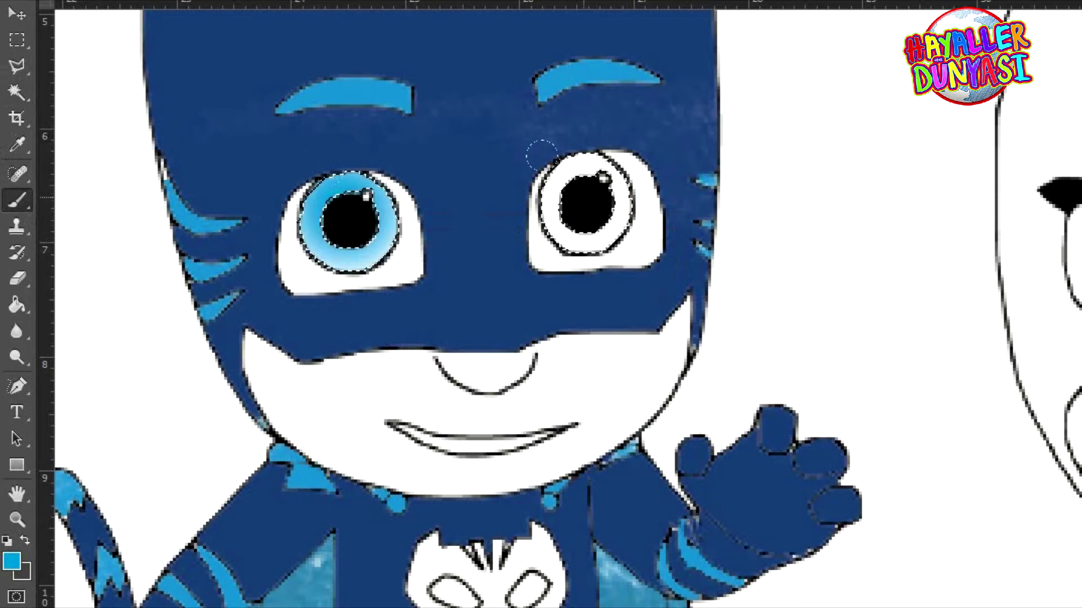
pyautogui.click(583, 196)
pyautogui.click(583, 197)
# - Touch up the chest emblem's forehead stripes with dark blue and select the white face area of the emblem
pyautogui.scroll(-10, 583, 217)
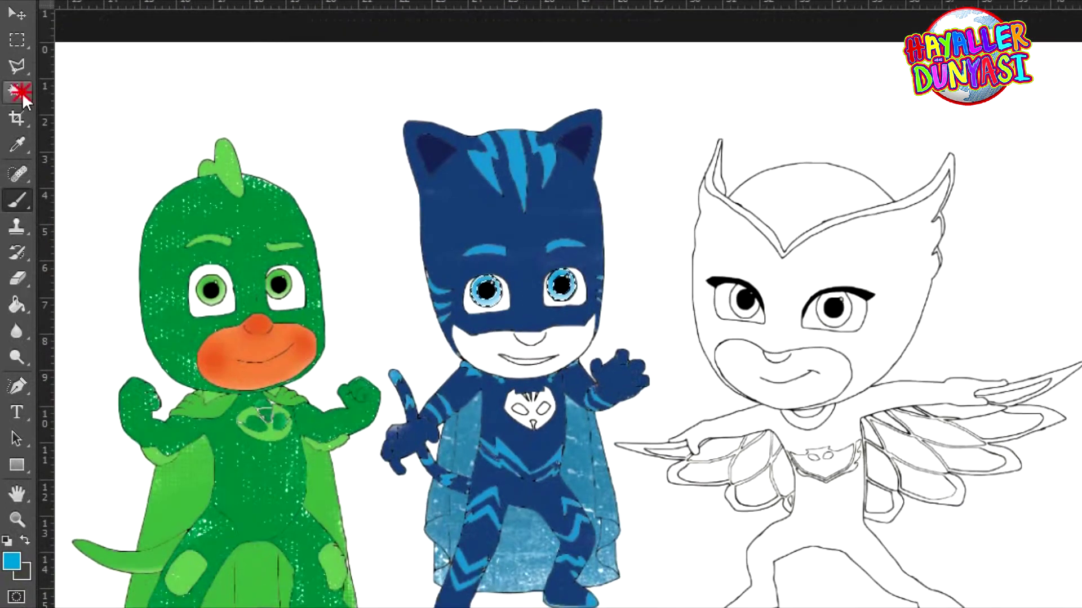
pyautogui.click(20, 91)
pyautogui.scroll(10, 428, 214)
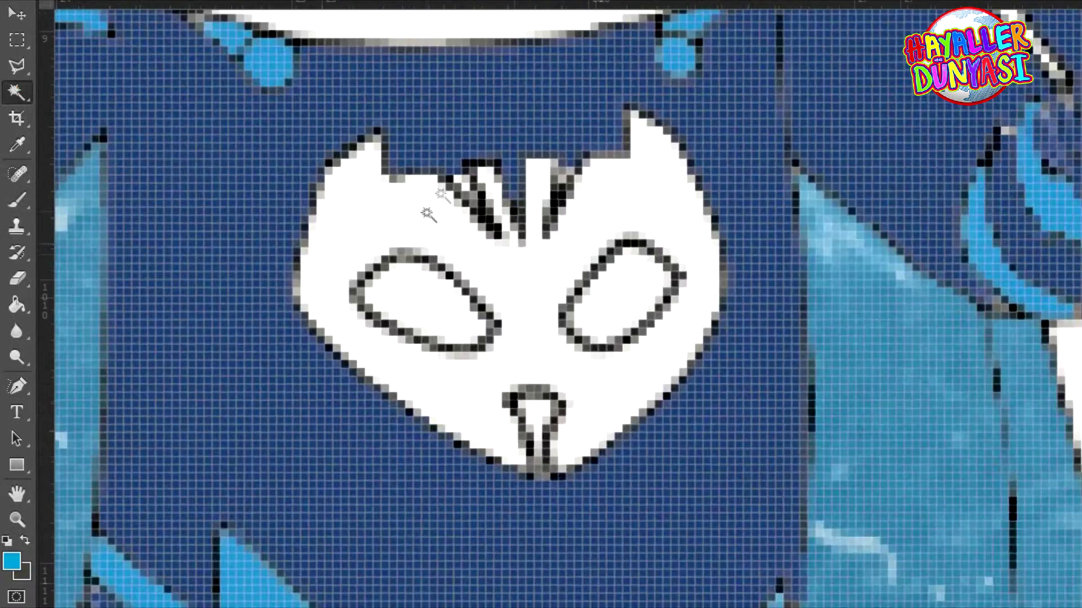
pyautogui.scroll(-3, 428, 214)
pyautogui.press('b')
pyautogui.rightClick(658, 287)
pyautogui.click(708, 299)
pyautogui.keyDown('alt'); pyautogui.click(479, 151); pyautogui.keyUp('alt')
pyautogui.click(483, 181)
pyautogui.click(440, 217)
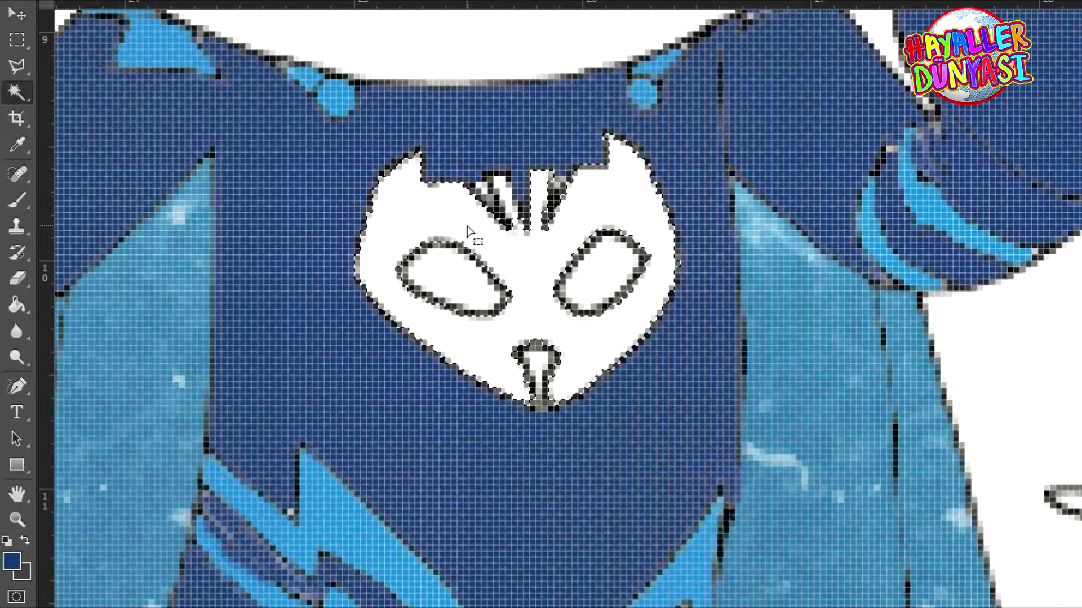
pyautogui.click(509, 196)
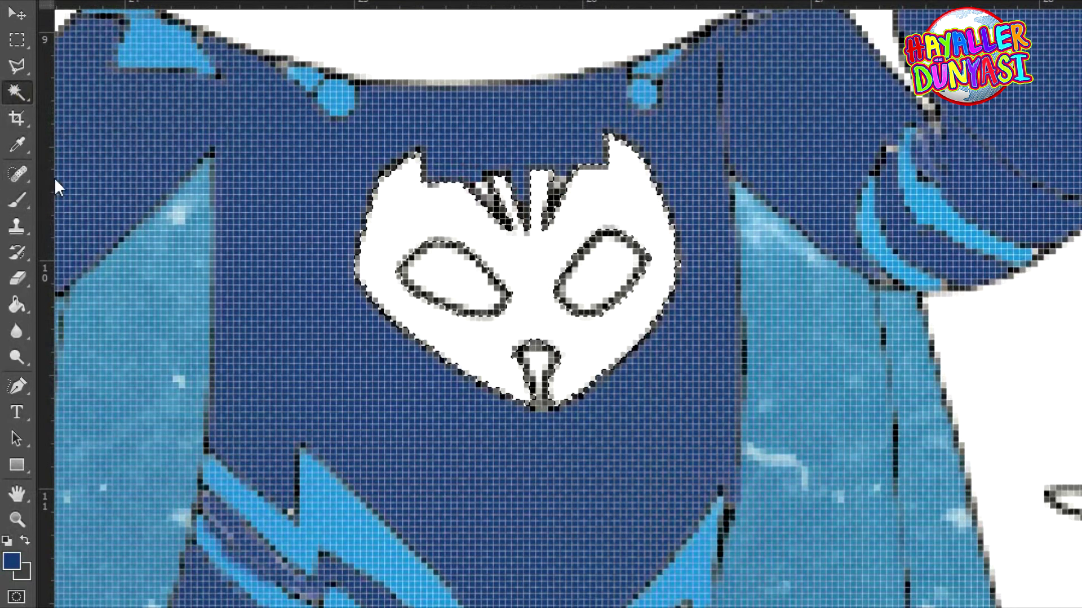
# - Sample the collar's light blue and paint the selected face of the chest emblem evenly with a soft brush
pyautogui.click(28, 193)
pyautogui.rightClick(552, 282)
pyautogui.click(676, 459)
pyautogui.keyDown('alt'); pyautogui.click(336, 114); pyautogui.keyUp('alt')
pyautogui.moveTo(524, 300)
pyautogui.mouseDown()
pyautogui.moveTo(557, 244)
pyautogui.moveTo(435, 248)
pyautogui.mouseUp()
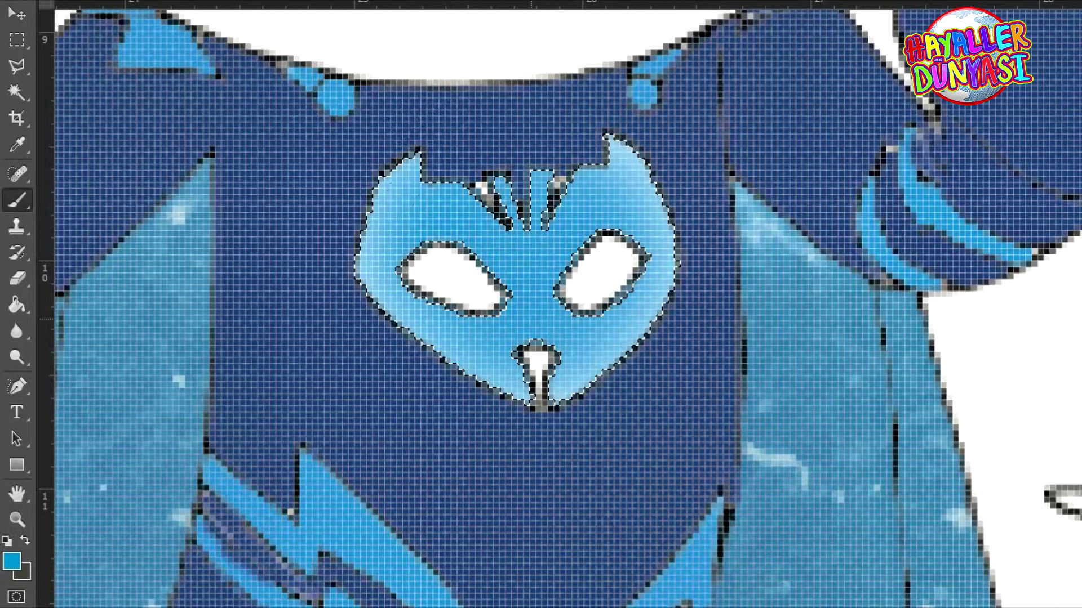
pyautogui.moveTo(620, 315); pyautogui.dragTo(591, 123)
pyautogui.moveTo(355, 208)
pyautogui.mouseDown()
pyautogui.moveTo(363, 242)
pyautogui.moveTo(496, 395)
pyautogui.mouseUp()
pyautogui.moveTo(742, 233); pyautogui.dragTo(639, 125)
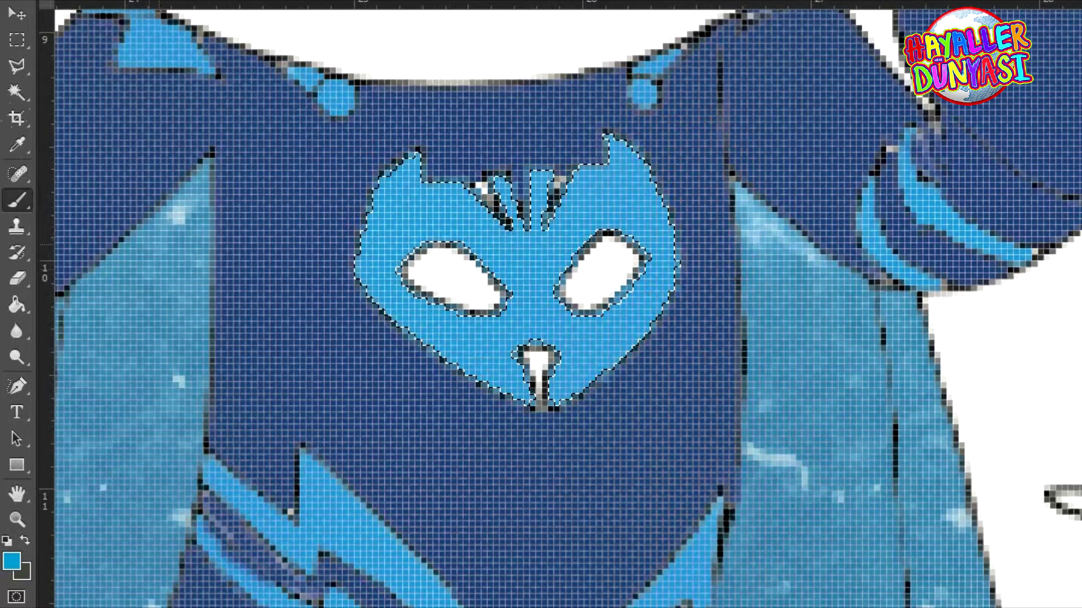
# - Select the emblem's eyes and nose, paint them the suit's dark blue, and clear the selection
pyautogui.click(17, 91)
pyautogui.hotkey('ctrl', 'd')
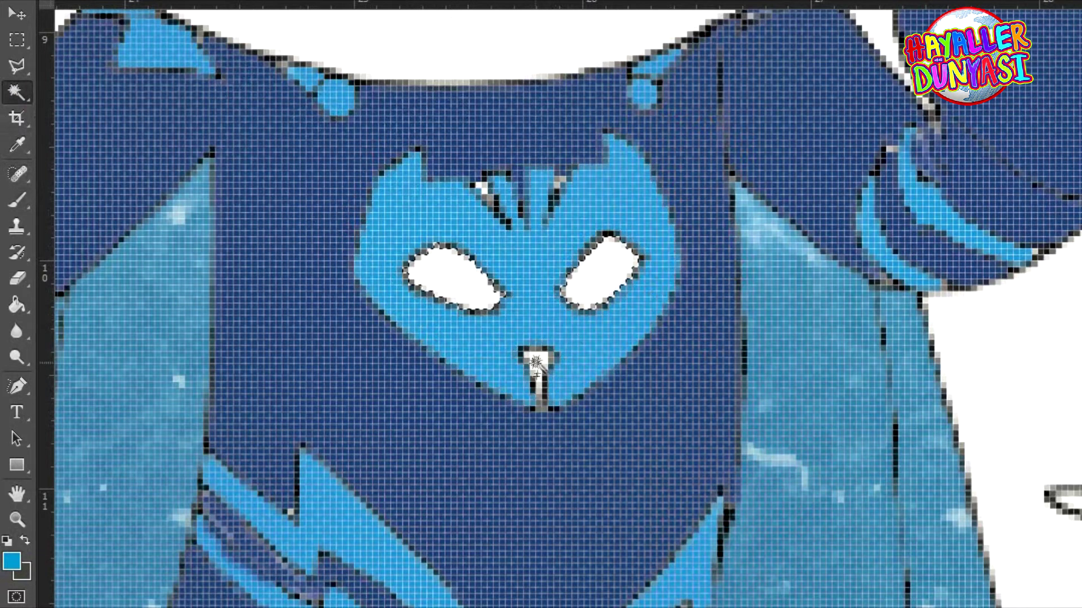
pyautogui.click(17, 200)
pyautogui.keyDown('alt'); pyautogui.click(315, 253); pyautogui.keyUp('alt')
pyautogui.moveTo(434, 276)
pyautogui.mouseDown()
pyautogui.moveTo(550, 316)
pyautogui.moveTo(525, 399)
pyautogui.moveTo(609, 259)
pyautogui.mouseUp()
pyautogui.click(17, 92)
pyautogui.hotkey('ctrl', 'd')
# - Fill the white gaps below the emblem's nose and between its forehead stripes with dark blue using a small brush
pyautogui.hotkey('ctrl', '-')
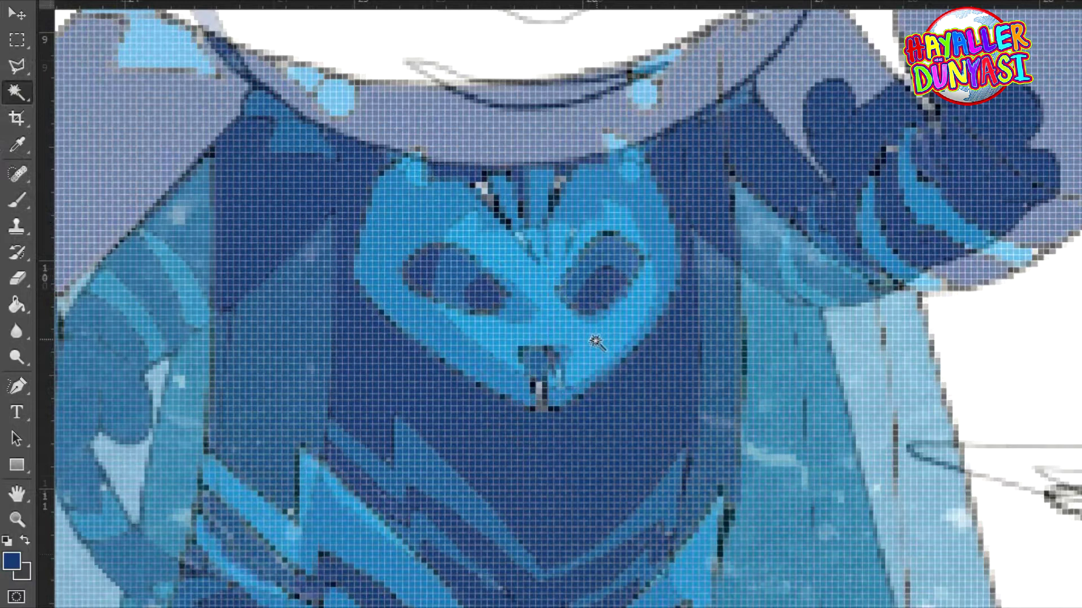
pyautogui.click(17, 200)
pyautogui.rightClick(568, 376)
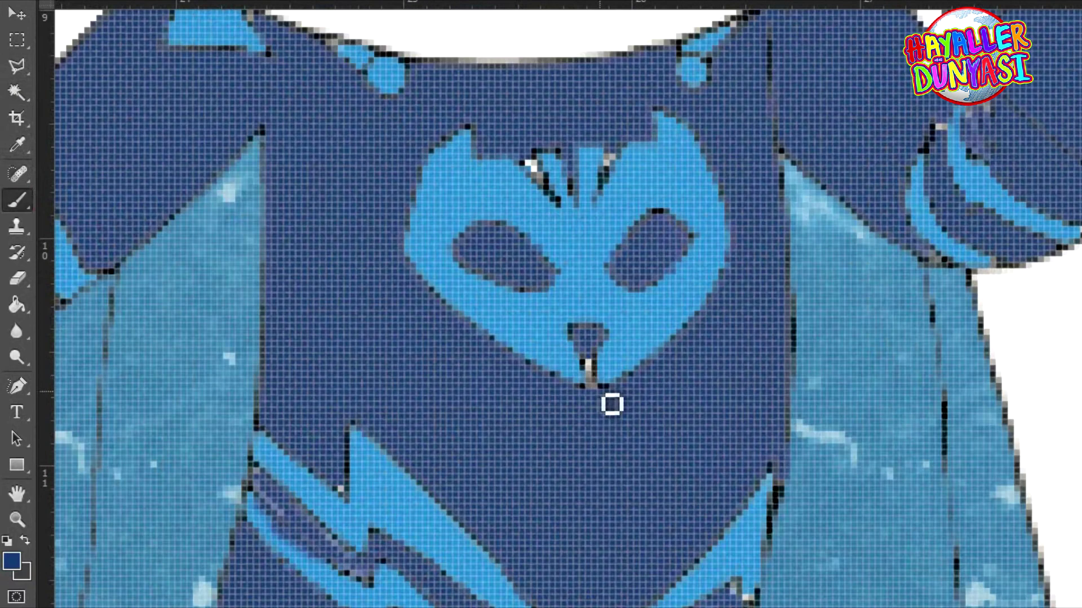
pyautogui.moveTo(590, 379); pyautogui.dragTo(590, 355)
pyautogui.click(531, 167)
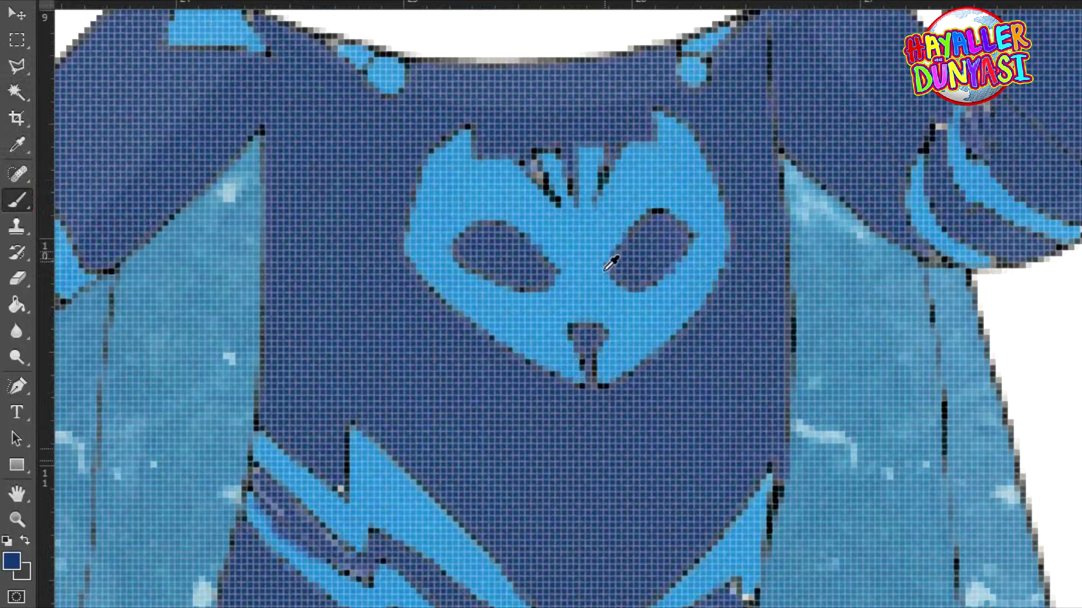
# - Select the white skin area around the cat hero's mouth, below the mask
pyautogui.scroll(-5, 620, 304)
pyautogui.scroll(-2, 614, 306)
pyautogui.scroll(4, 646, 229)
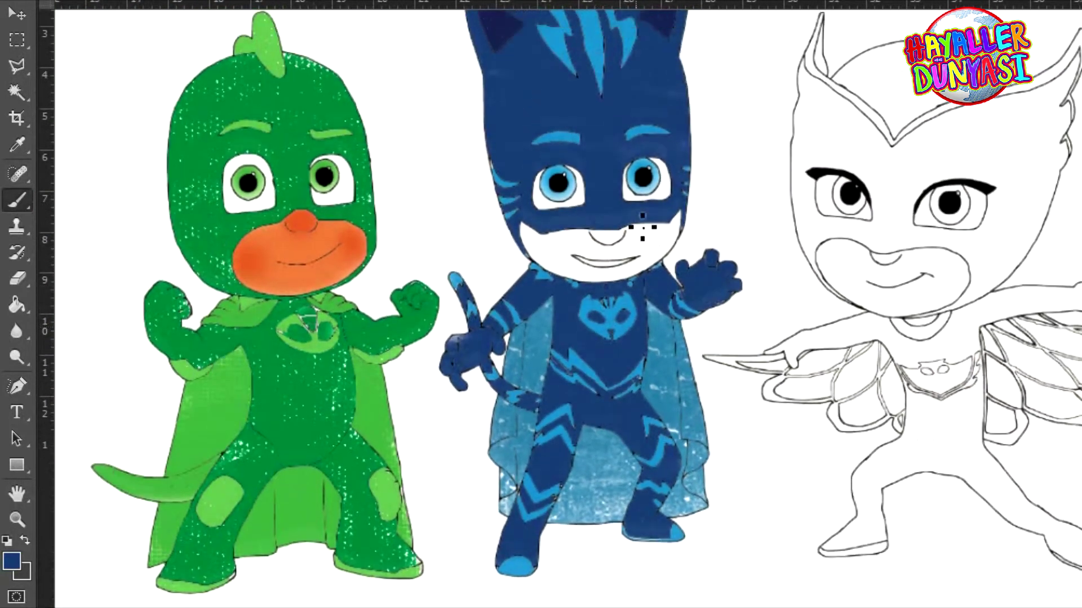
pyautogui.scroll(1, 613, 350)
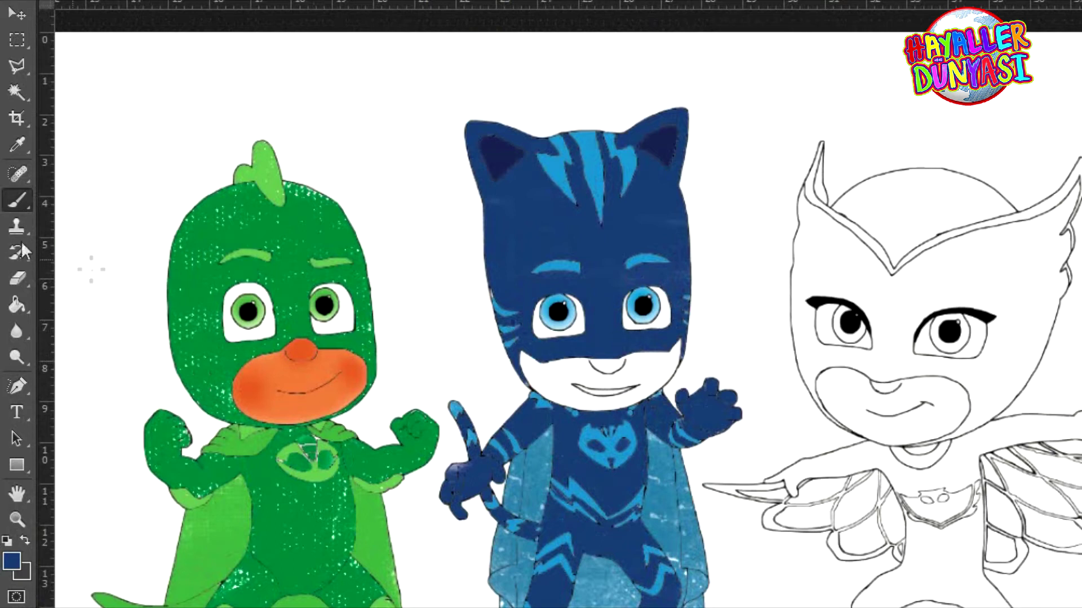
pyautogui.click(17, 92)
pyautogui.click(572, 370)
pyautogui.click(16, 200)
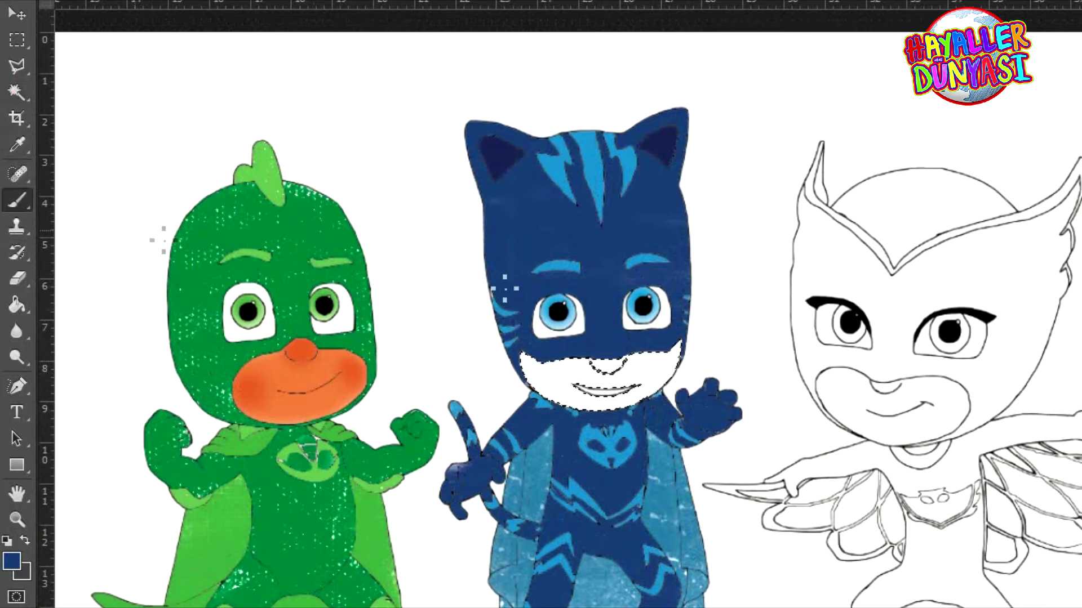
# - Paint the selected lower face light orange with a 100 px soft brush
pyautogui.rightClick(566, 366)
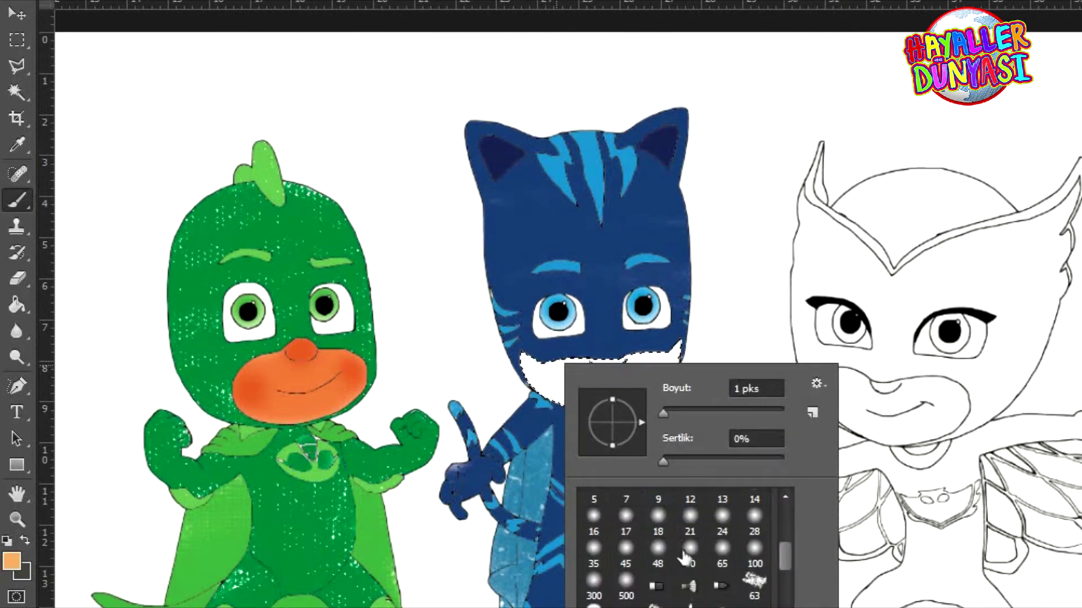
pyautogui.click(754, 553)
pyautogui.moveTo(535, 366); pyautogui.dragTo(642, 382)
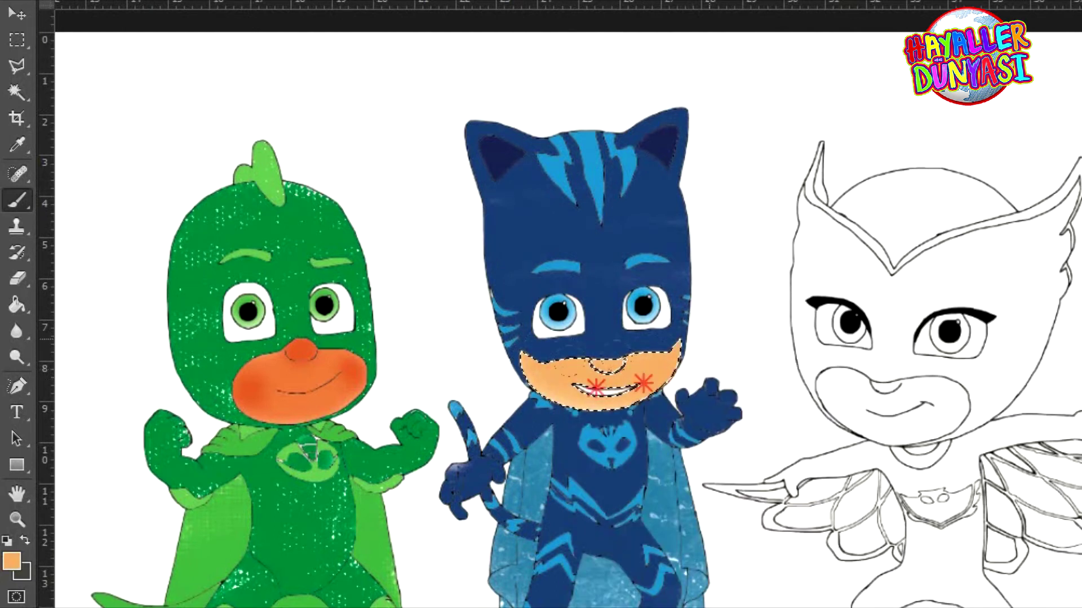
pyautogui.rightClick(609, 377)
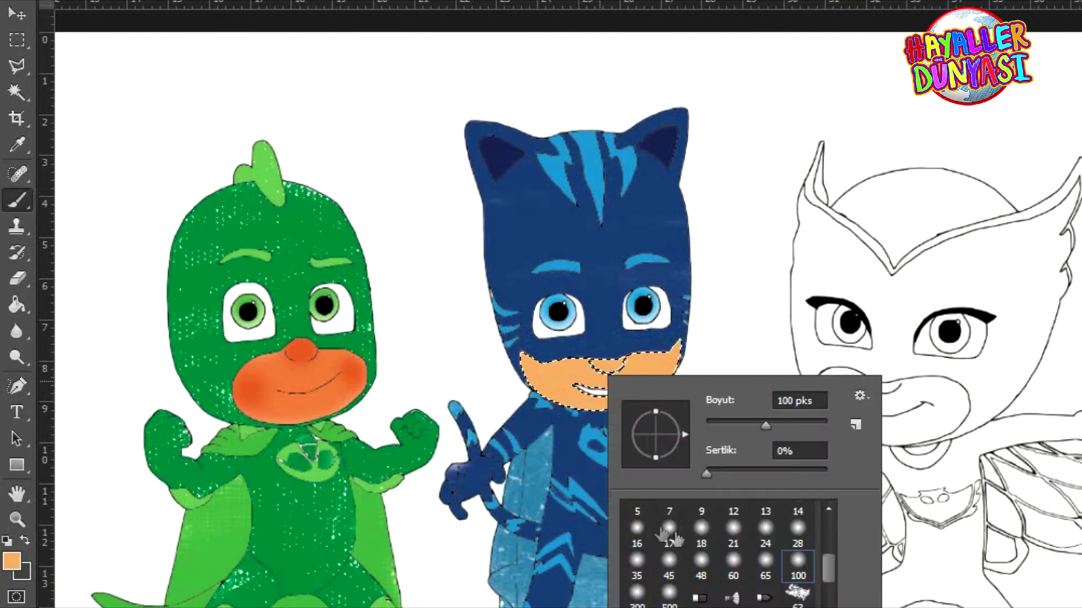
# - Paint the cat hero's nose with the orange-red sampled from the lizard hero's nose, using a 35 px soft brush
pyautogui.click(764, 542)
pyautogui.click(636, 560)
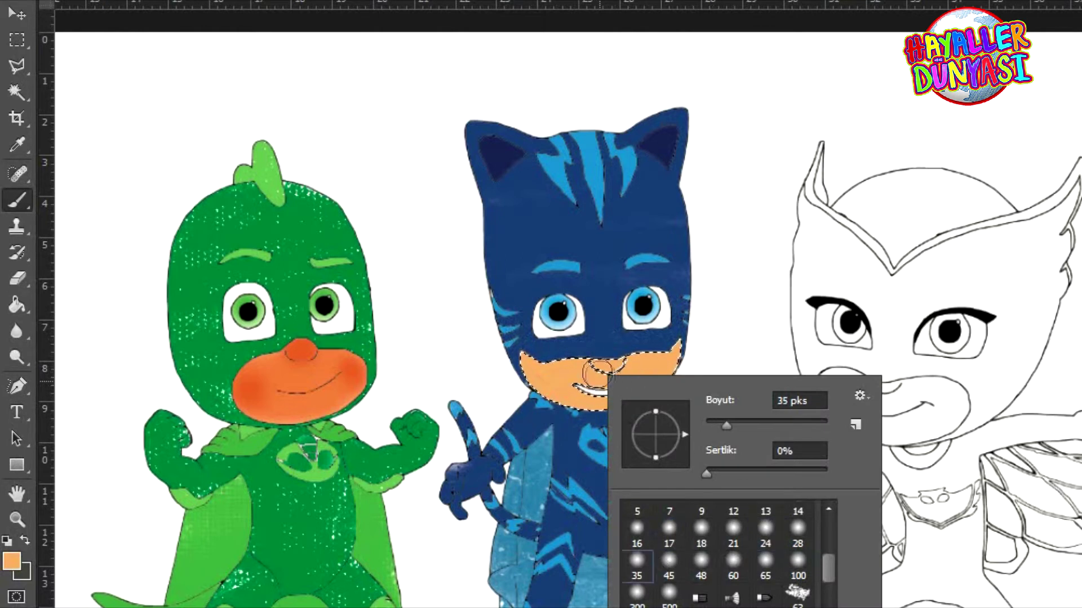
pyautogui.keyDown('alt'); pyautogui.click(292, 352); pyautogui.keyUp('alt')
pyautogui.click(608, 361)
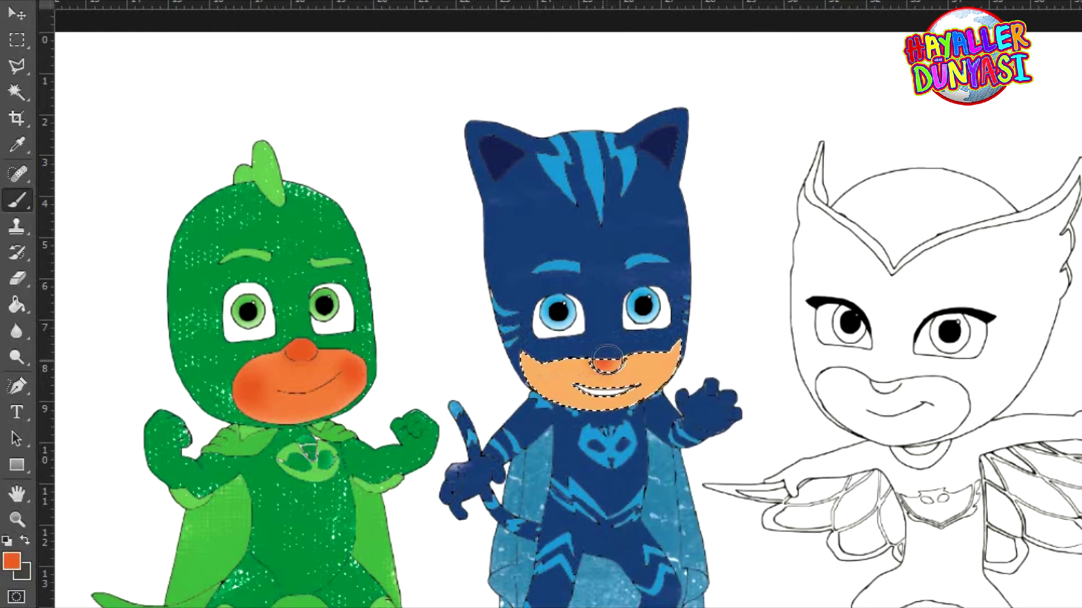
# - Shade both of the cat hero's cheeks with soft orange-red and clear the selection
pyautogui.rightClick(664, 405)
pyautogui.press('Escape')
pyautogui.rightClick(667, 401)
pyautogui.click(822, 565)
pyautogui.click(641, 359)
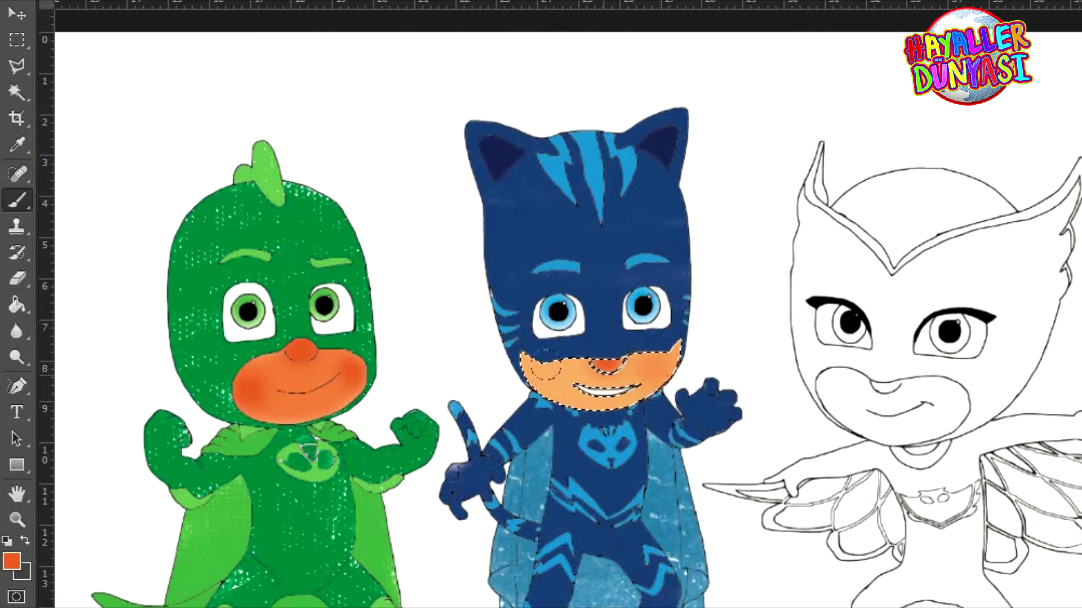
pyautogui.click(663, 363)
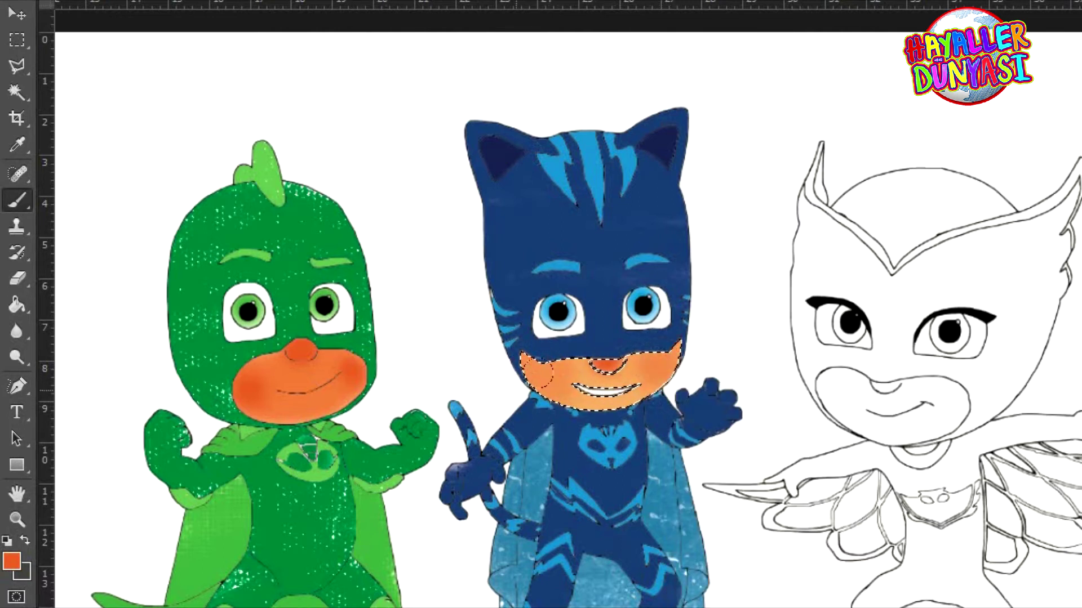
pyautogui.scroll(-2, 726, 325)
pyautogui.scroll(-1, 727, 325)
pyautogui.moveTo(828, 412); pyautogui.dragTo(597, 426)
pyautogui.click(23, 20)
pyautogui.hotkey('ctrl', 'd')
pyautogui.hotkey('ctrl', 'r')
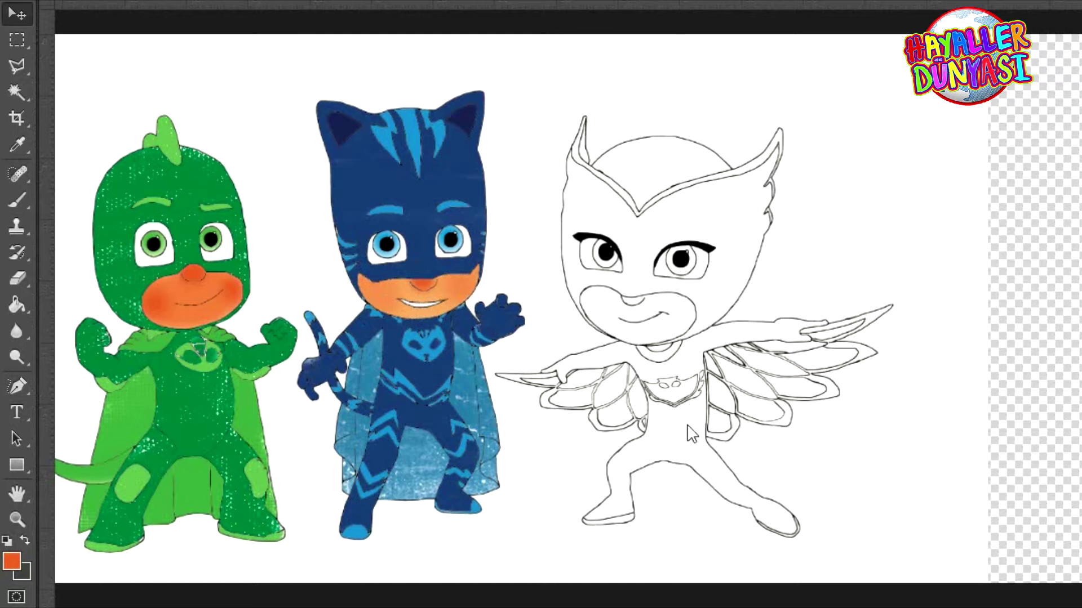
pyautogui.click(18, 97)
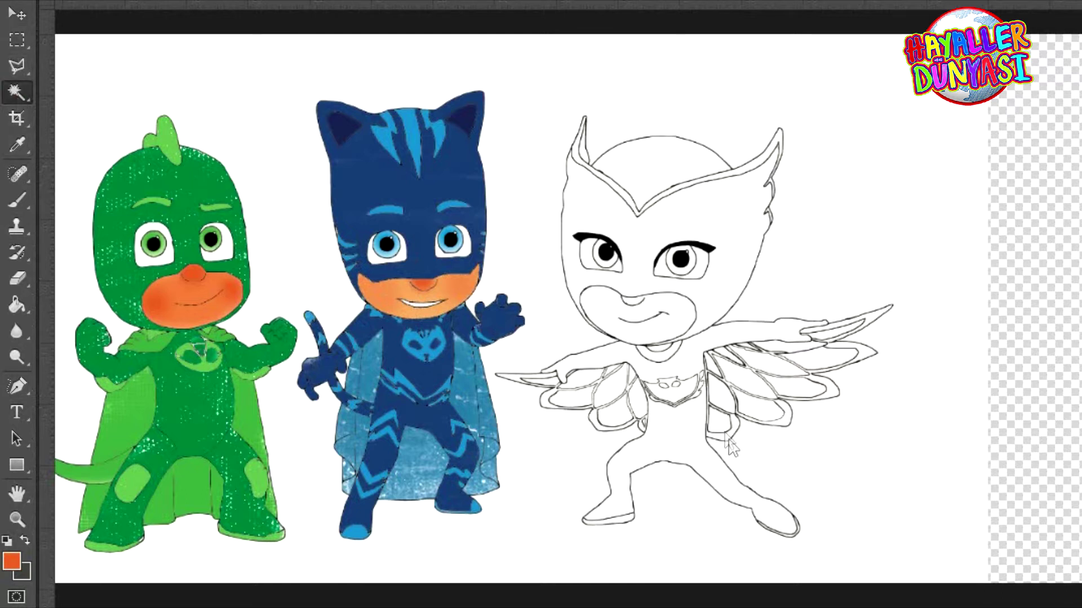
pyautogui.hotkey('ctrl', 'r')
pyautogui.click(783, 420)
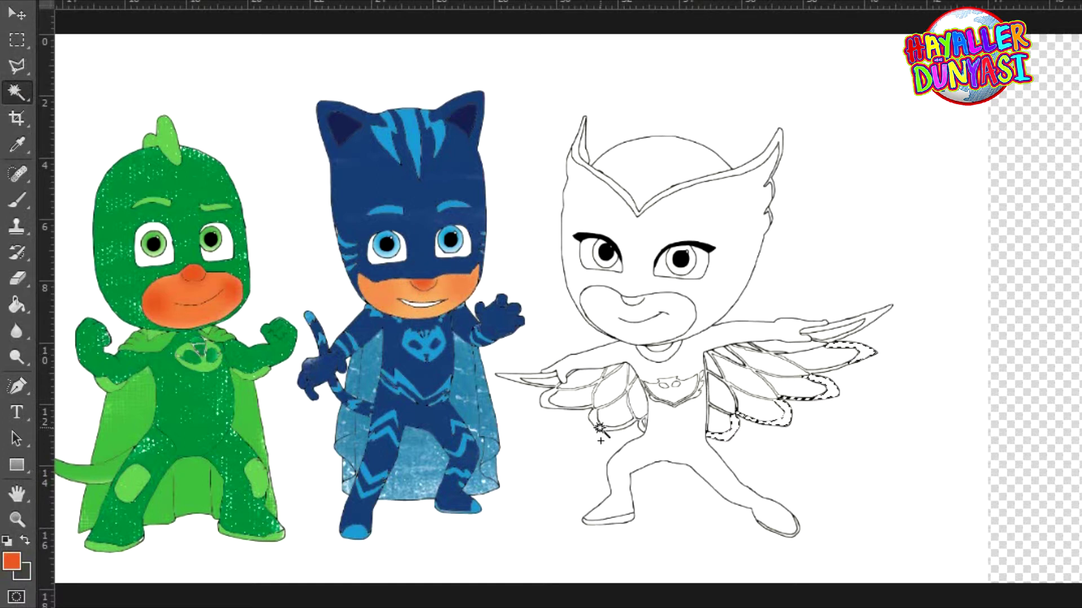
pyautogui.scroll(5, 732, 417)
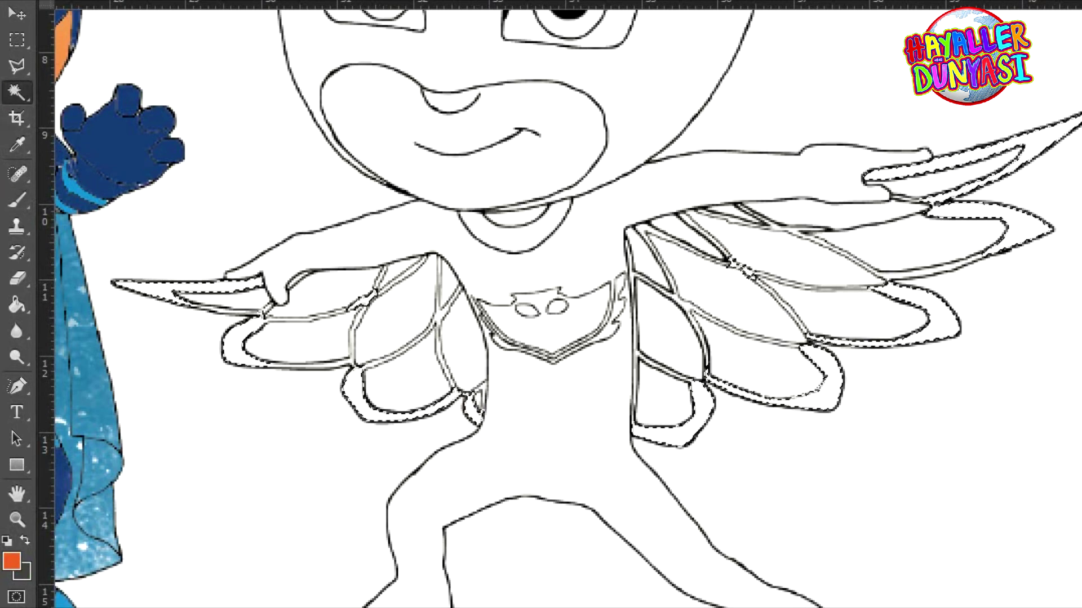
pyautogui.keyDown('shift'); pyautogui.click(685, 303); pyautogui.keyUp('shift')
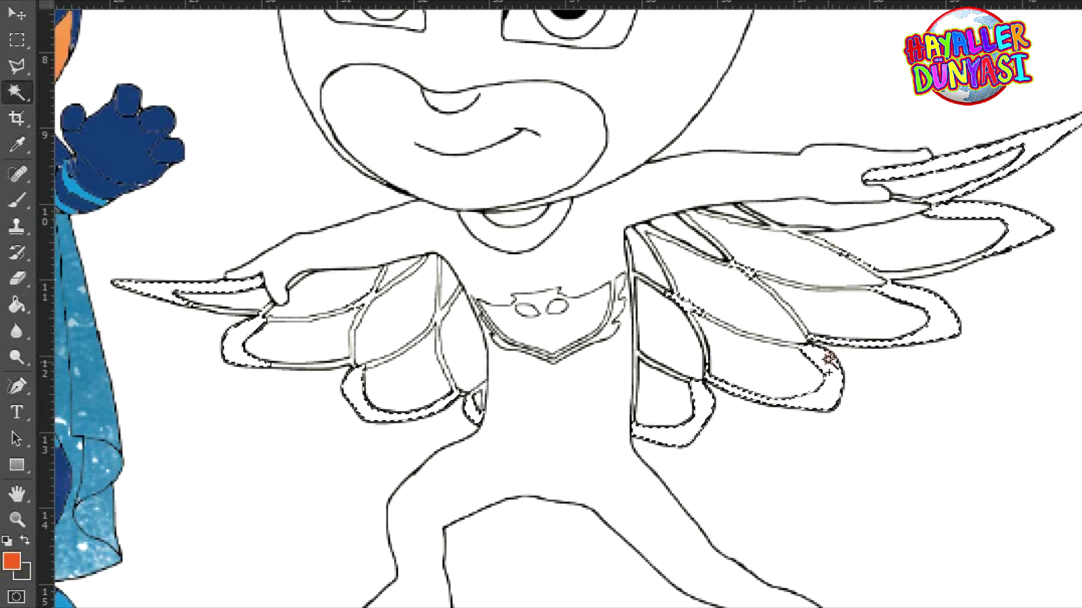
pyautogui.click(550, 418)
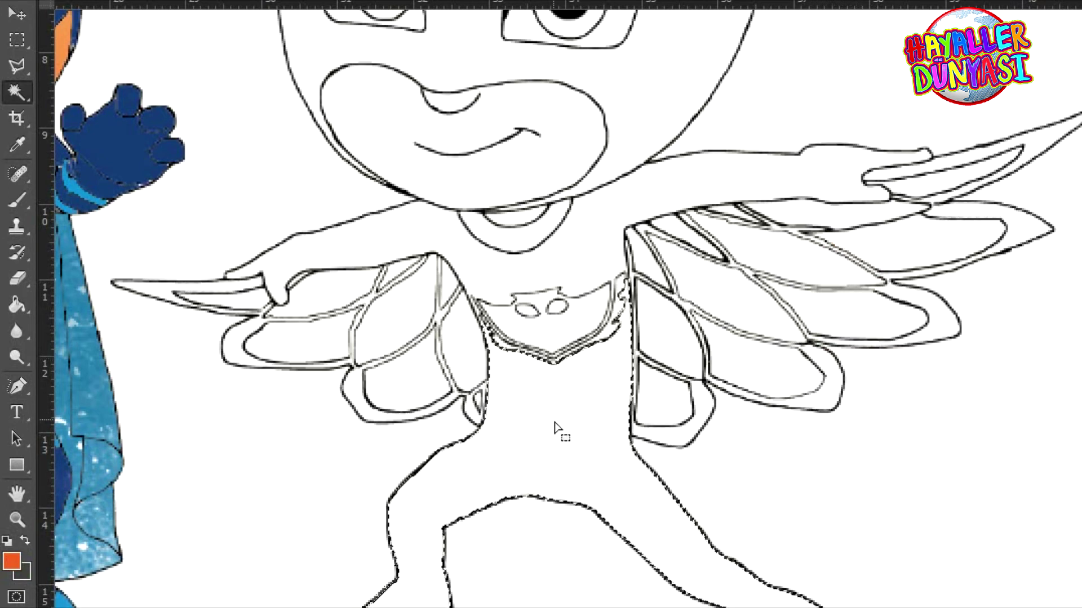
# - Select the inner feather areas of both of the owl hero's wings with the Magic Wand
pyautogui.click(222, 332)
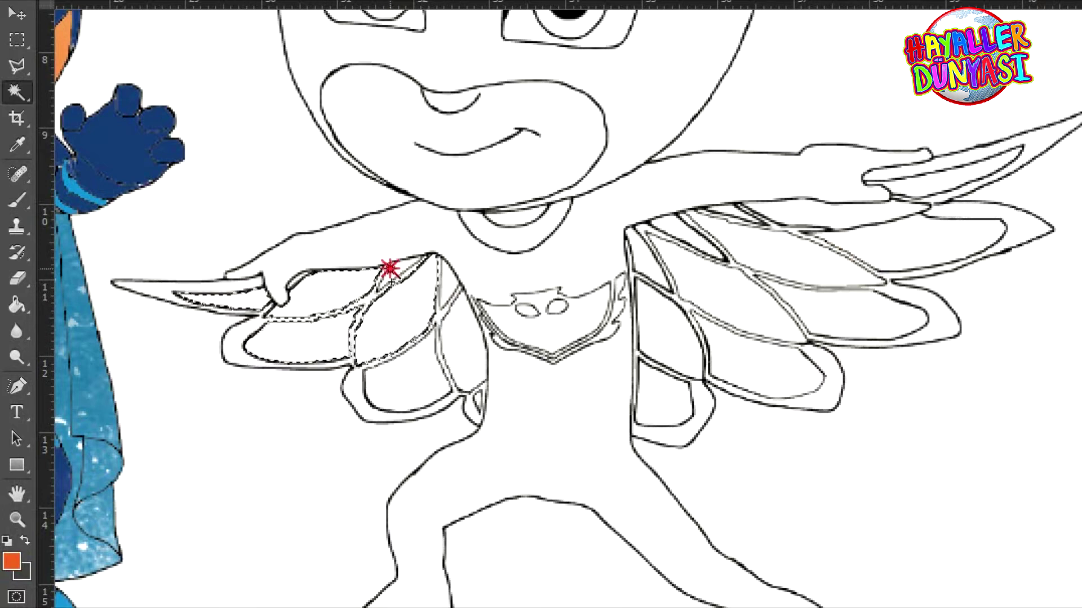
pyautogui.keyDown('shift'); pyautogui.click(662, 400); pyautogui.keyUp('shift')
pyautogui.keyDown('shift'); pyautogui.click(727, 368); pyautogui.keyUp('shift')
pyautogui.keyDown('shift'); pyautogui.click(667, 332); pyautogui.keyUp('shift')
pyautogui.keyDown('shift'); pyautogui.click(641, 264); pyautogui.keyUp('shift')
pyautogui.keyDown('shift'); pyautogui.click(690, 243); pyautogui.keyUp('shift')
pyautogui.keyDown('shift'); pyautogui.click(732, 296); pyautogui.keyUp('shift')
pyautogui.keyDown('shift'); pyautogui.click(798, 265); pyautogui.keyUp('shift')
pyautogui.keyDown('shift'); pyautogui.click(857, 327); pyautogui.keyUp('shift')
pyautogui.keyDown('shift'); pyautogui.click(939, 246); pyautogui.keyUp('shift')
pyautogui.keyDown('shift'); pyautogui.click(876, 215); pyautogui.keyUp('shift')
pyautogui.keyDown('shift'); pyautogui.click(946, 184); pyautogui.keyUp('shift')
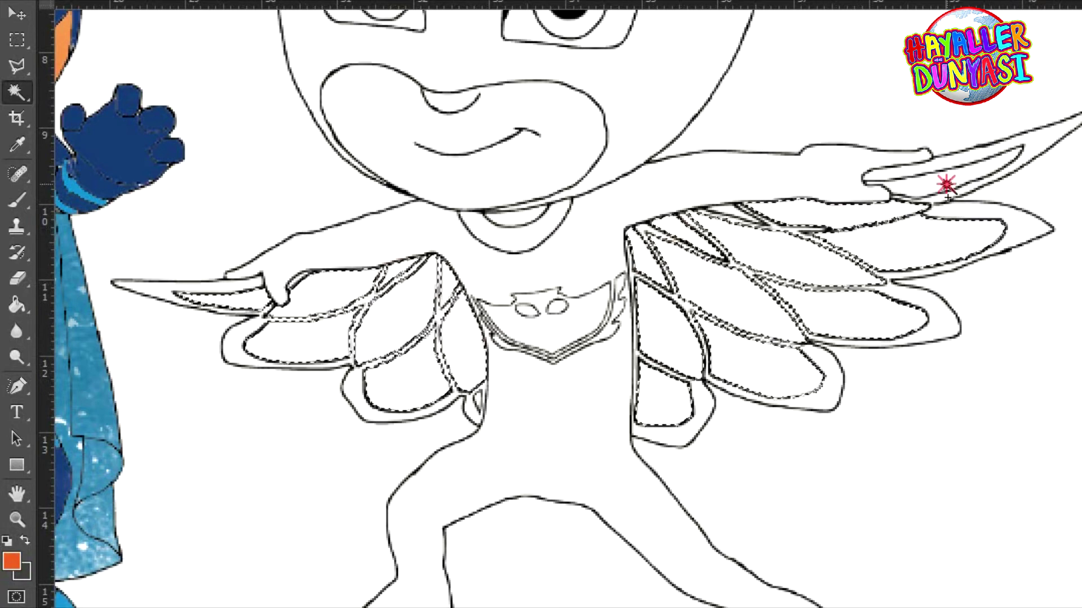
# - Paint the selected inner feathers of both wings light pink
pyautogui.click(16, 203)
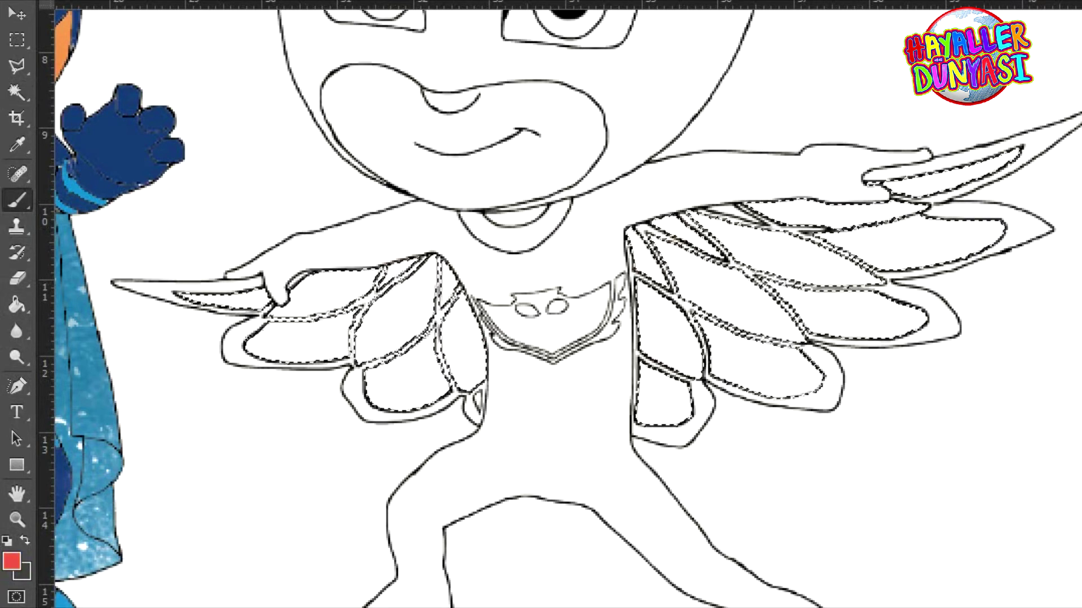
pyautogui.moveTo(817, 282)
pyautogui.mouseDown()
pyautogui.moveTo(893, 224)
pyautogui.moveTo(612, 230)
pyautogui.moveTo(382, 311)
pyautogui.mouseUp()
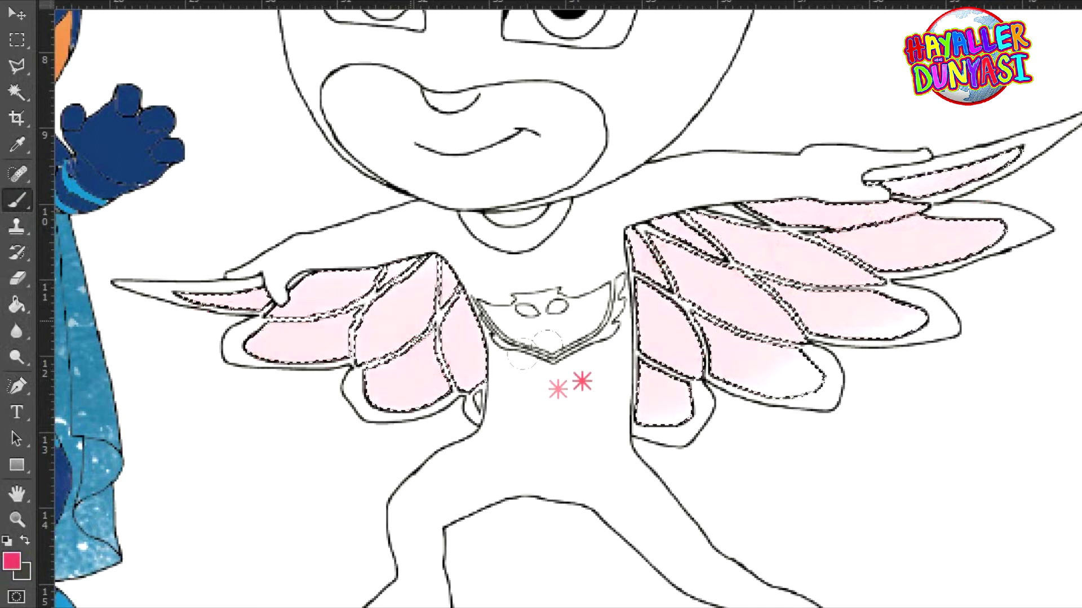
pyautogui.moveTo(547, 341); pyautogui.dragTo(943, 282)
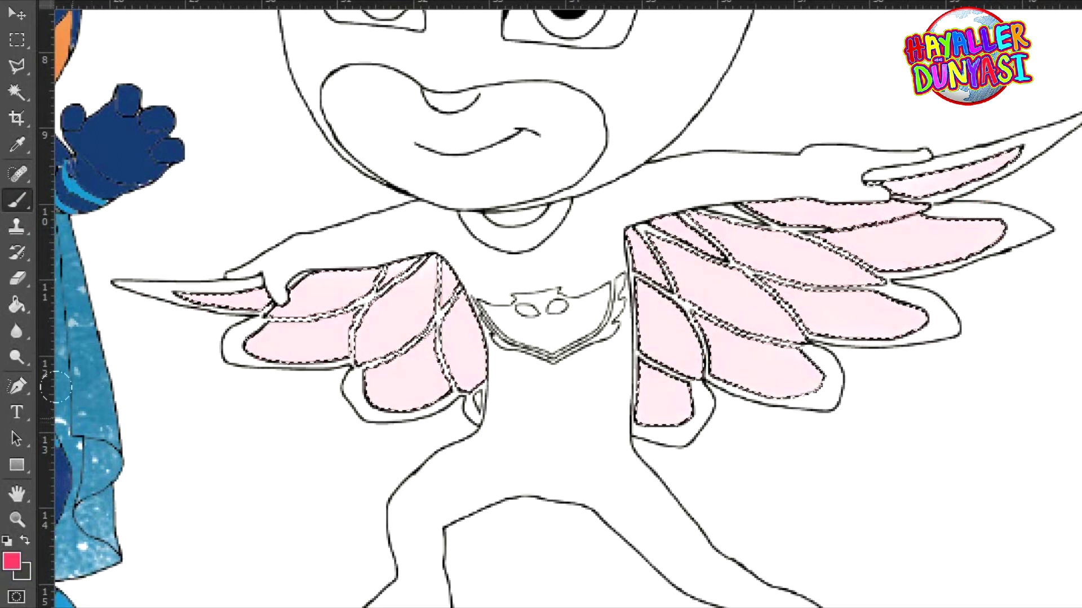
# - Paint the inner feathers of both wings dark red with the 36 px textured brush and clear the selection
pyautogui.rightClick(521, 345)
pyautogui.click(613, 580)
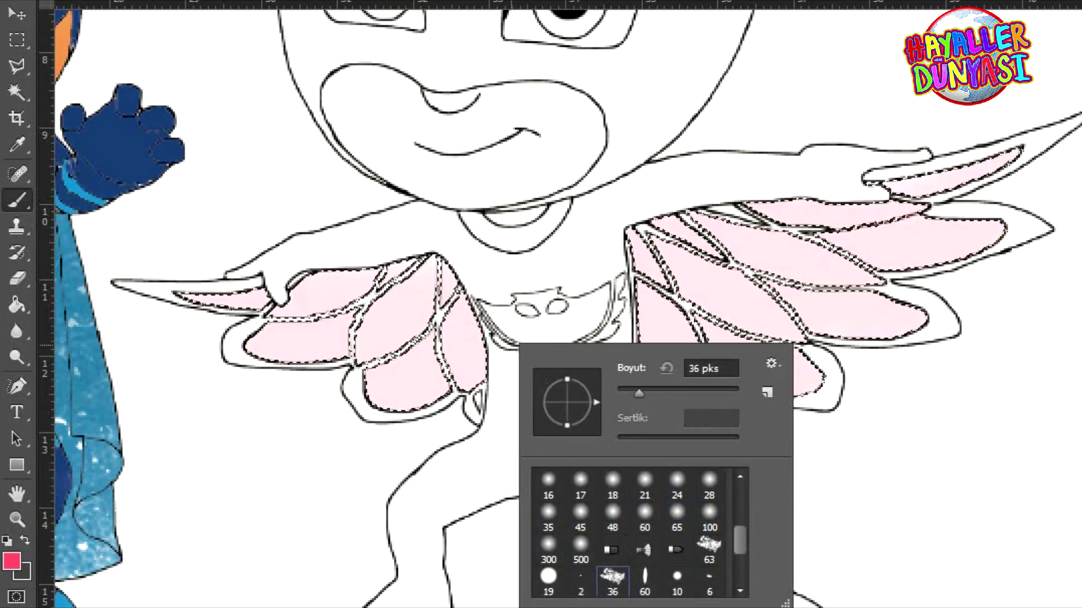
pyautogui.moveTo(785, 258)
pyautogui.mouseDown()
pyautogui.moveTo(661, 328)
pyautogui.moveTo(812, 290)
pyautogui.moveTo(767, 365)
pyautogui.moveTo(676, 394)
pyautogui.mouseUp()
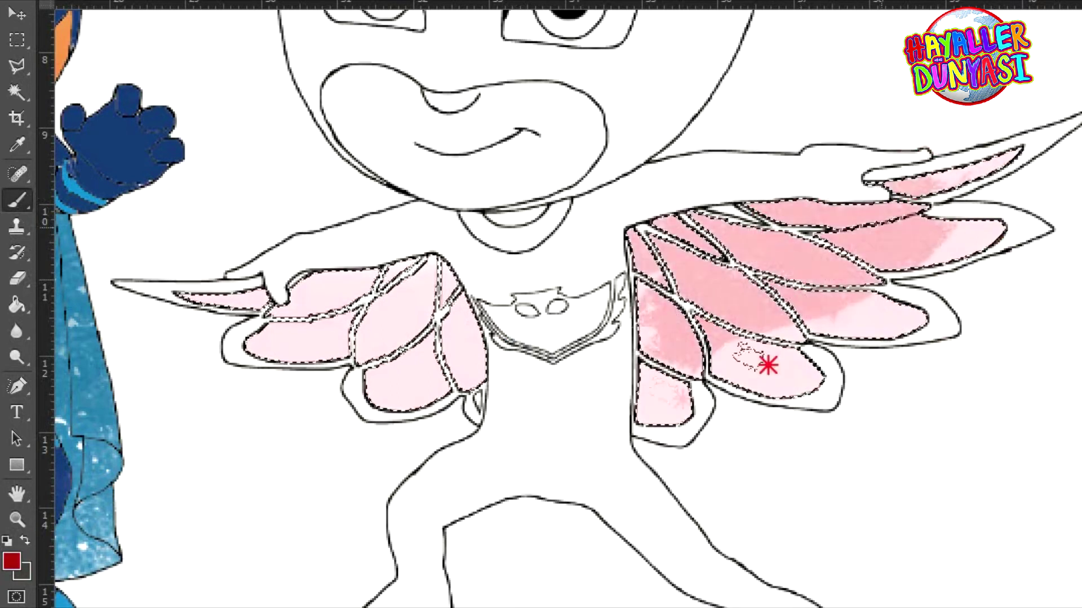
pyautogui.moveTo(642, 285)
pyautogui.mouseDown()
pyautogui.moveTo(992, 174)
pyautogui.moveTo(647, 410)
pyautogui.moveTo(877, 393)
pyautogui.moveTo(811, 387)
pyautogui.moveTo(710, 438)
pyautogui.moveTo(753, 435)
pyautogui.moveTo(636, 402)
pyautogui.moveTo(841, 169)
pyautogui.moveTo(386, 294)
pyautogui.moveTo(1065, 120)
pyautogui.moveTo(295, 346)
pyautogui.moveTo(429, 372)
pyautogui.moveTo(502, 234)
pyautogui.moveTo(350, 381)
pyautogui.moveTo(713, 418)
pyautogui.moveTo(539, 233)
pyautogui.mouseUp()
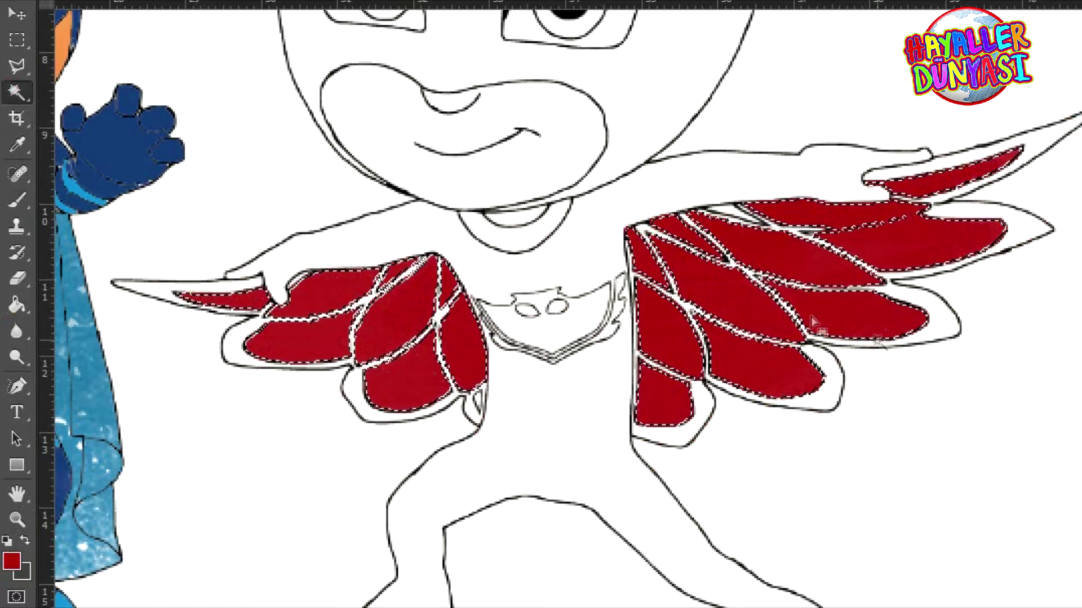
pyautogui.hotkey('ctrl', 'd')
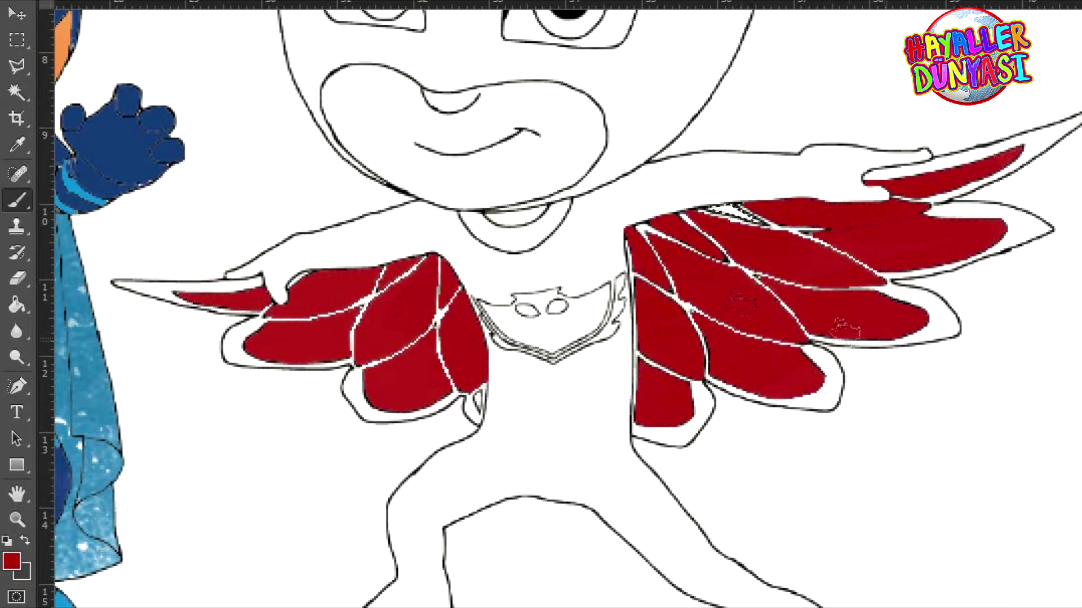
# - Select the emblem on the owl hero's chest, leaving out its eyes, and paint it pink
pyautogui.click(17, 91)
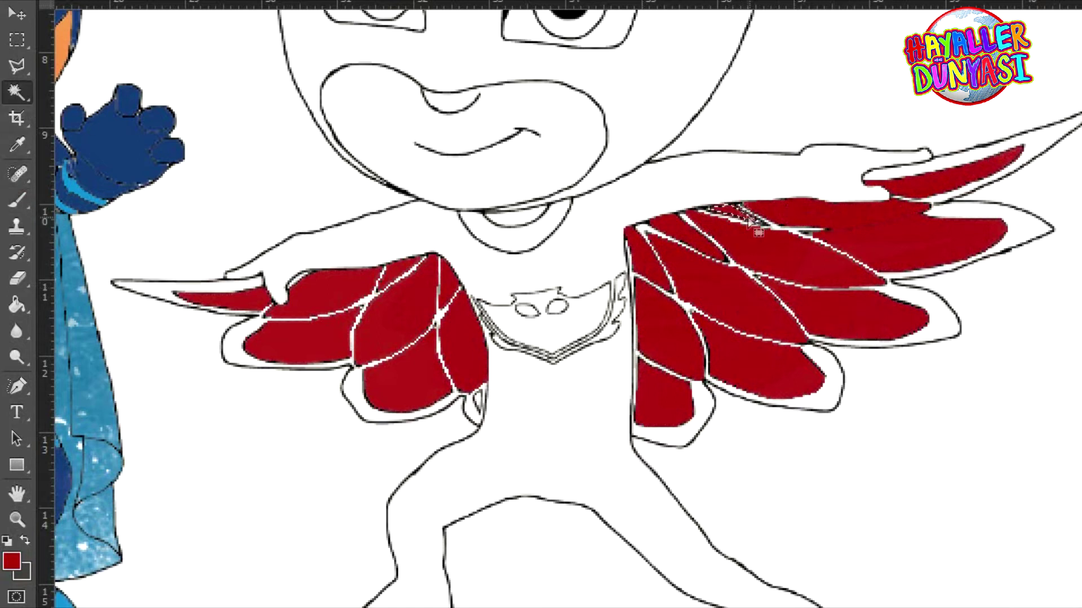
pyautogui.click(584, 357)
pyautogui.click(13, 203)
pyautogui.moveTo(495, 307)
pyautogui.mouseDown()
pyautogui.moveTo(649, 317)
pyautogui.moveTo(562, 305)
pyautogui.moveTo(504, 364)
pyautogui.moveTo(552, 332)
pyautogui.mouseUp()
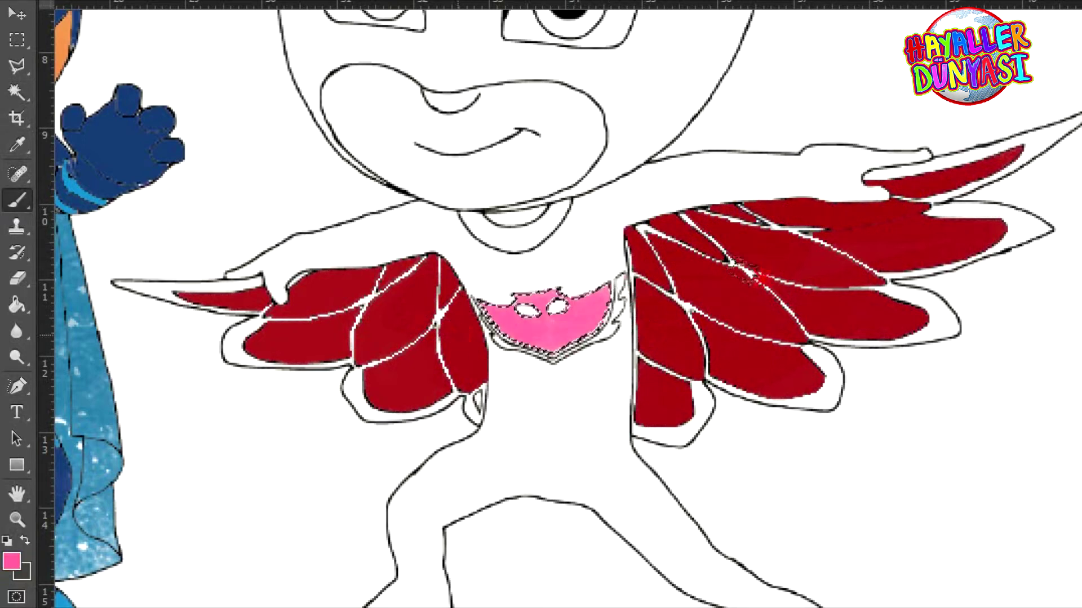
# - Choose a coral red as the paint colour and repaint the selected chest emblem with it
pyautogui.rightClick(590, 318)
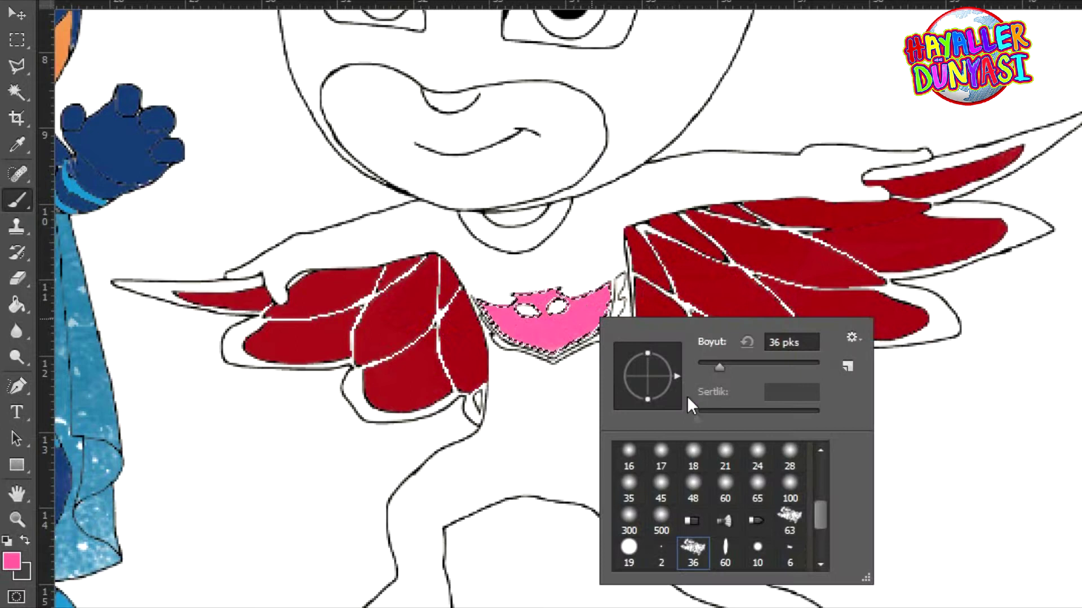
pyautogui.click(17, 559)
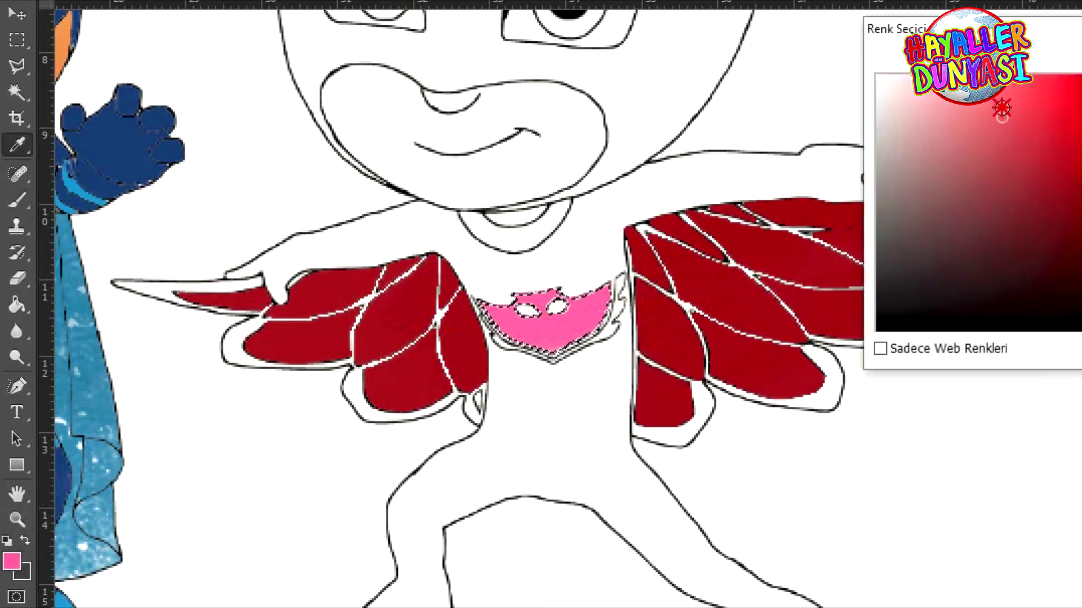
pyautogui.press('Return')
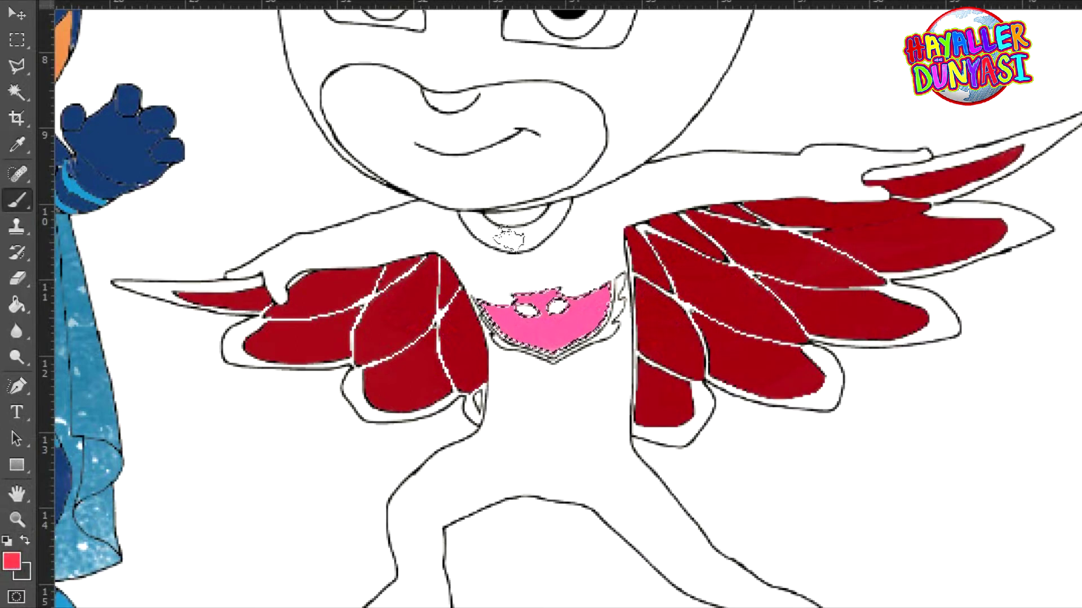
pyautogui.moveTo(585, 310); pyautogui.dragTo(406, 363)
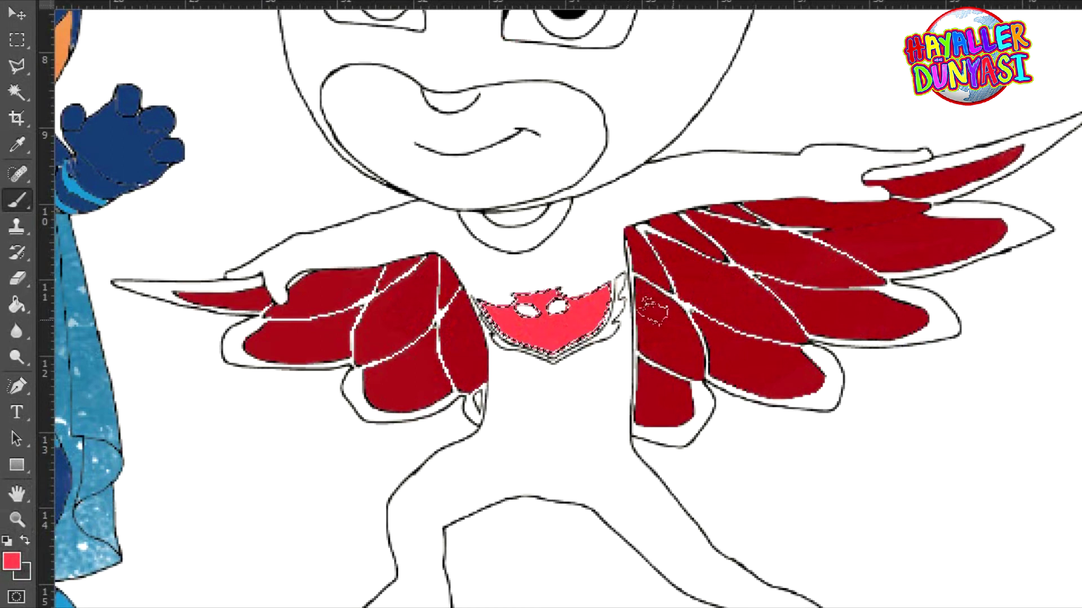
# - Select the white outer borders of the feathers on both of the owl hero's wings
pyautogui.click(16, 91)
pyautogui.click(651, 439)
pyautogui.keyDown('shift'); pyautogui.click(882, 341); pyautogui.keyUp('shift')
pyautogui.keyDown('shift'); pyautogui.click(1026, 230); pyautogui.keyUp('shift')
pyautogui.keyDown('shift'); pyautogui.click(1030, 145); pyautogui.keyUp('shift')
pyautogui.keyDown('shift'); pyautogui.click(195, 285); pyautogui.keyUp('shift')
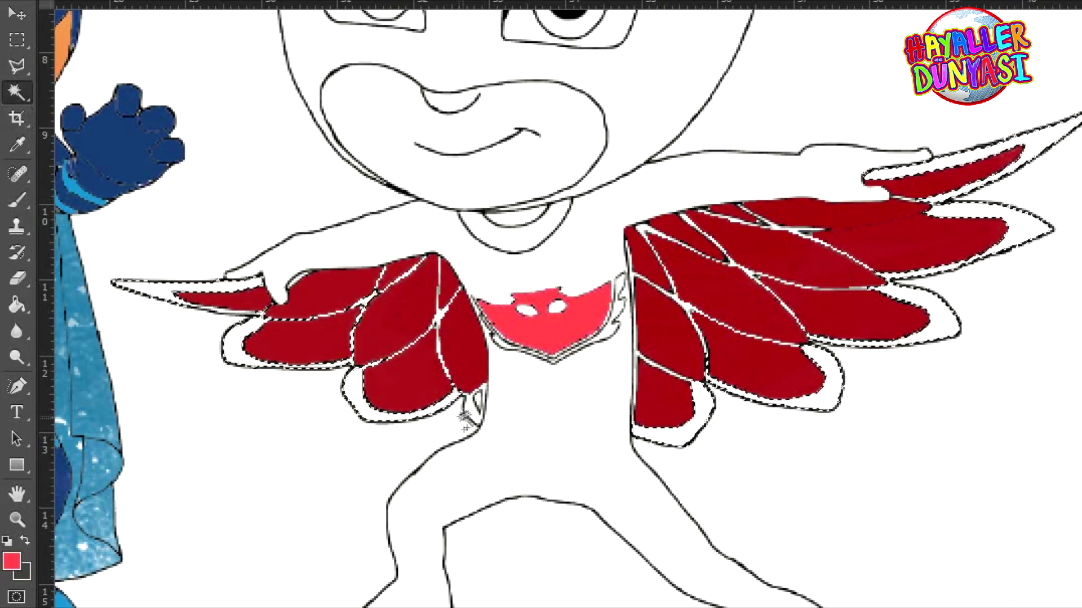
pyautogui.keyDown('shift'); pyautogui.click(439, 320); pyautogui.keyUp('shift')
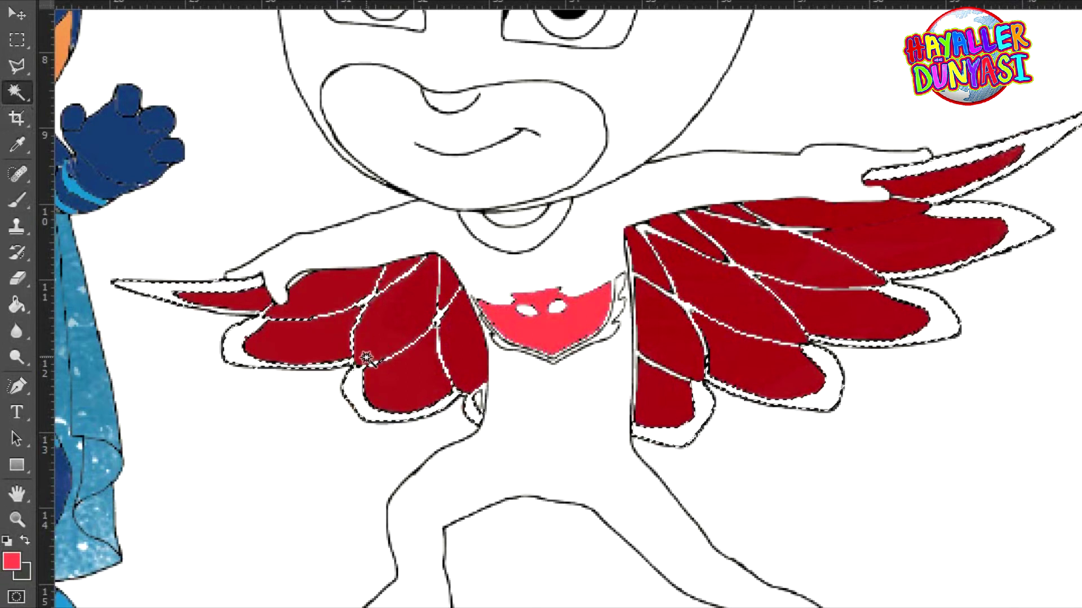
# - Paint the selected feather borders of both wings bright red
pyautogui.press('b')
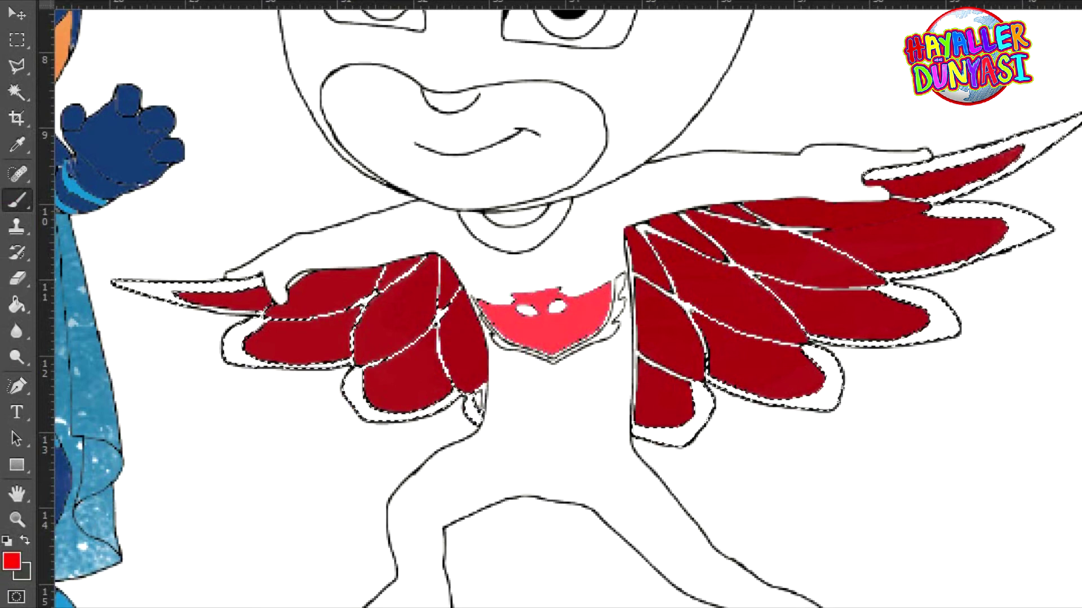
pyautogui.moveTo(639, 434)
pyautogui.mouseDown()
pyautogui.moveTo(823, 374)
pyautogui.moveTo(1008, 260)
pyautogui.mouseUp()
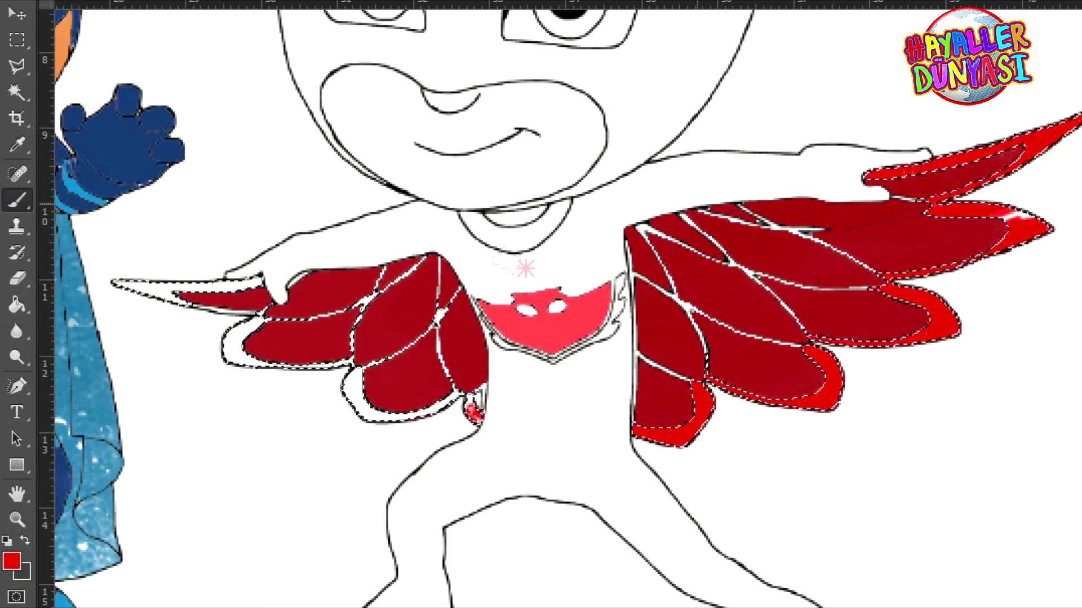
pyautogui.moveTo(459, 403); pyautogui.dragTo(169, 346)
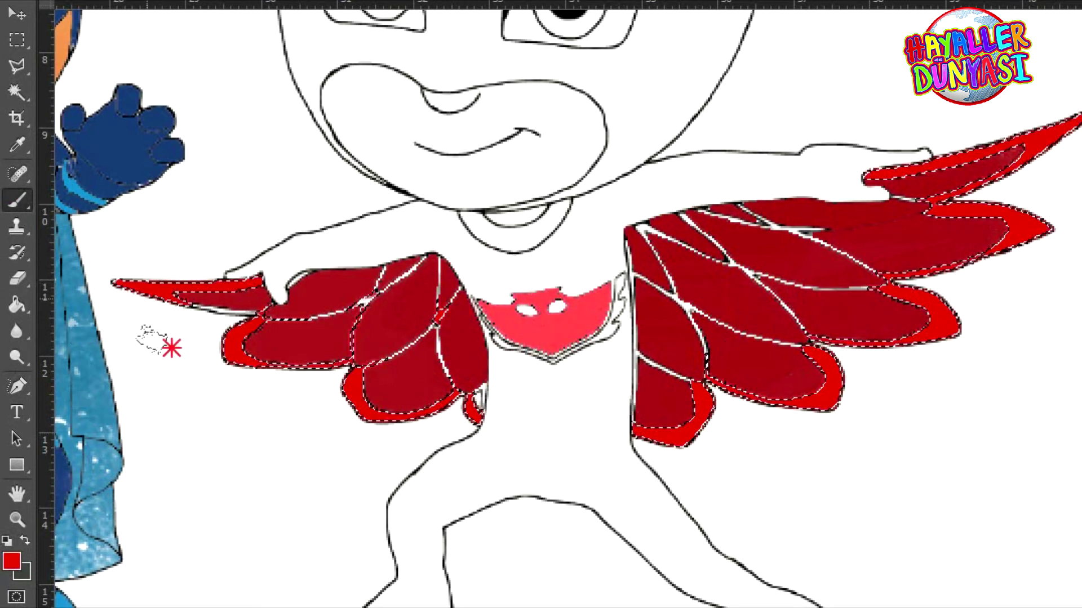
# - Clear the selection and trace the white feather dividers at the outer part of the larger wing in bright red with a 6 px brush
pyautogui.rightClick(406, 329)
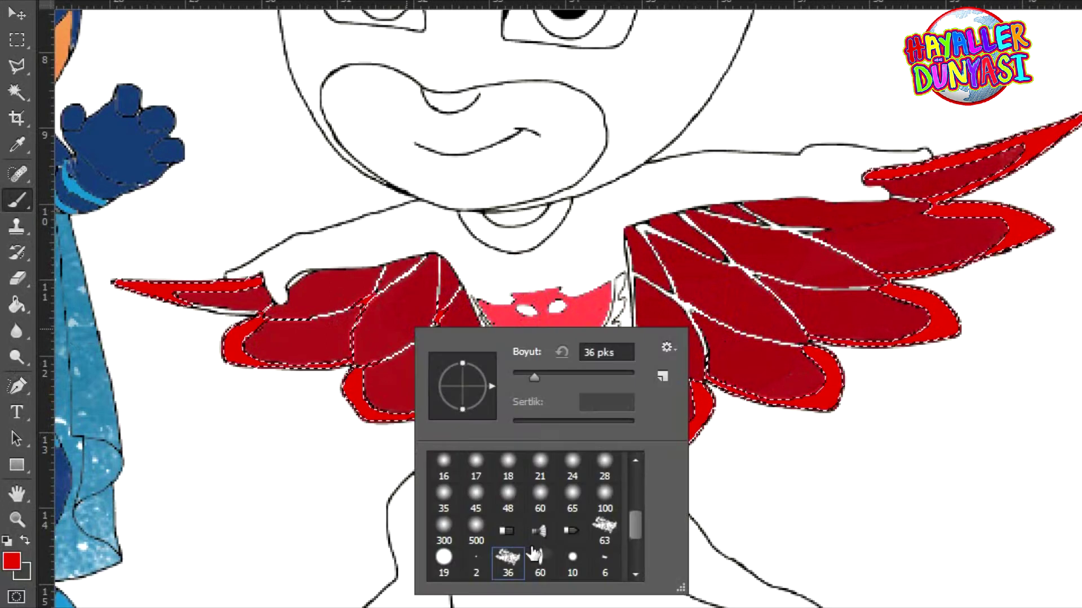
pyautogui.click(605, 559)
pyautogui.scroll(-1, 604, 549)
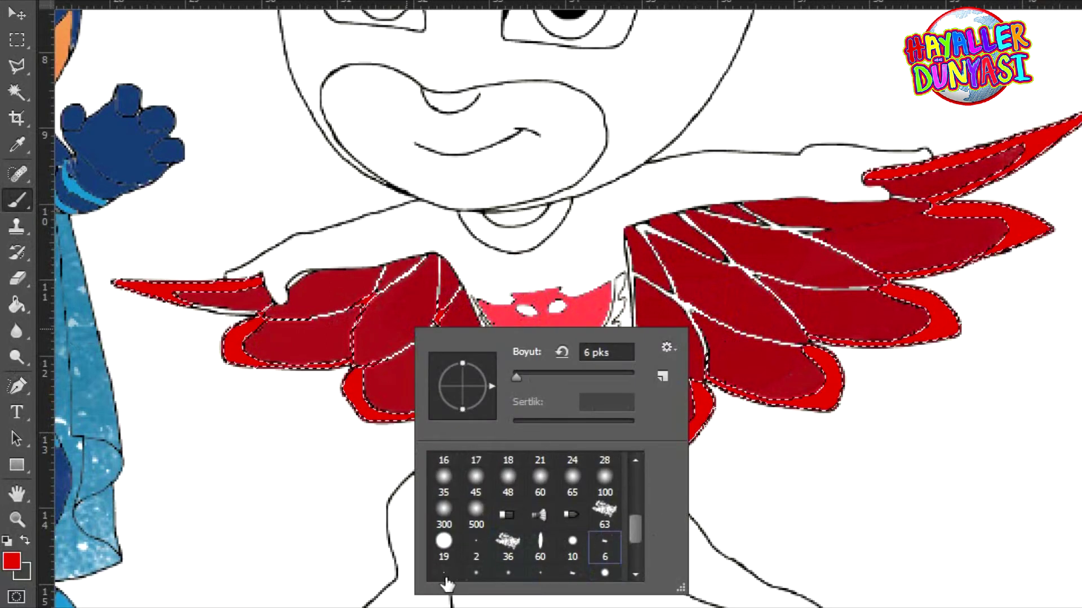
pyautogui.click(508, 574)
pyautogui.click(573, 575)
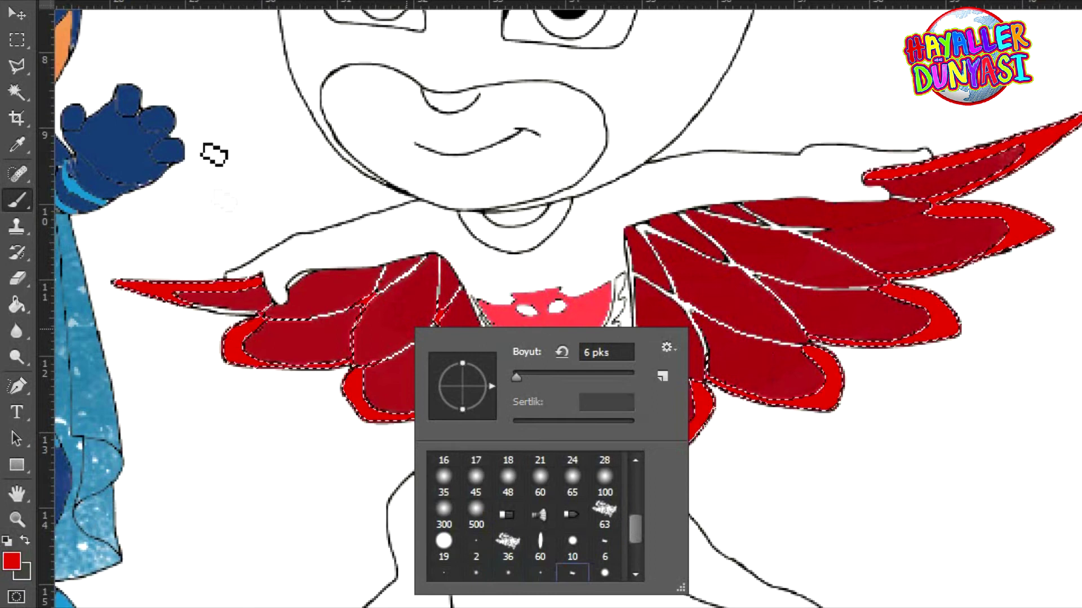
pyautogui.click(17, 92)
pyautogui.hotkey('ctrl', 'd')
pyautogui.scroll(2, 927, 201)
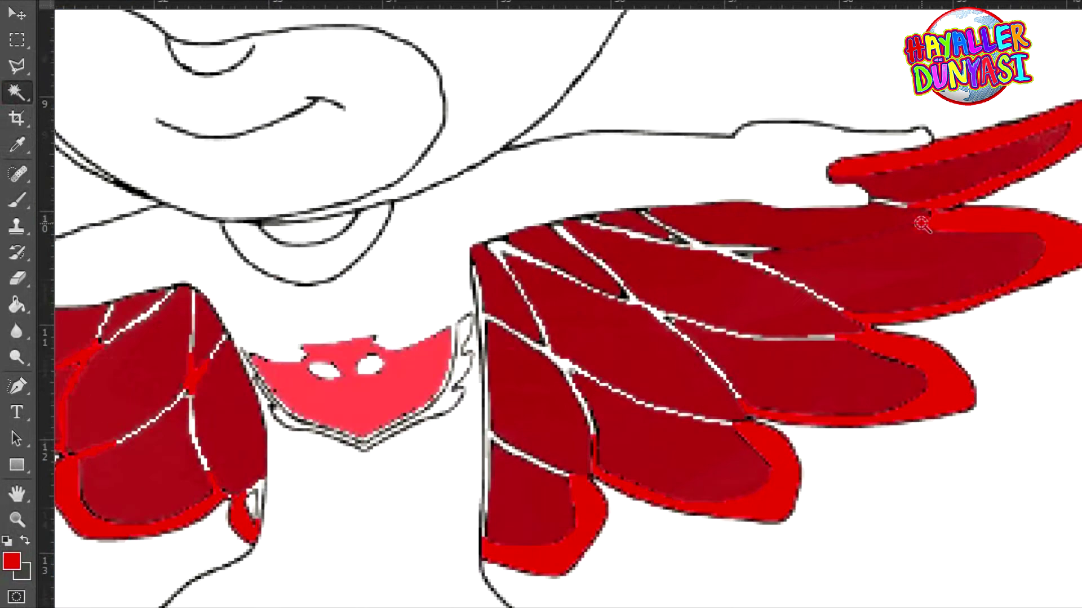
pyautogui.click(19, 207)
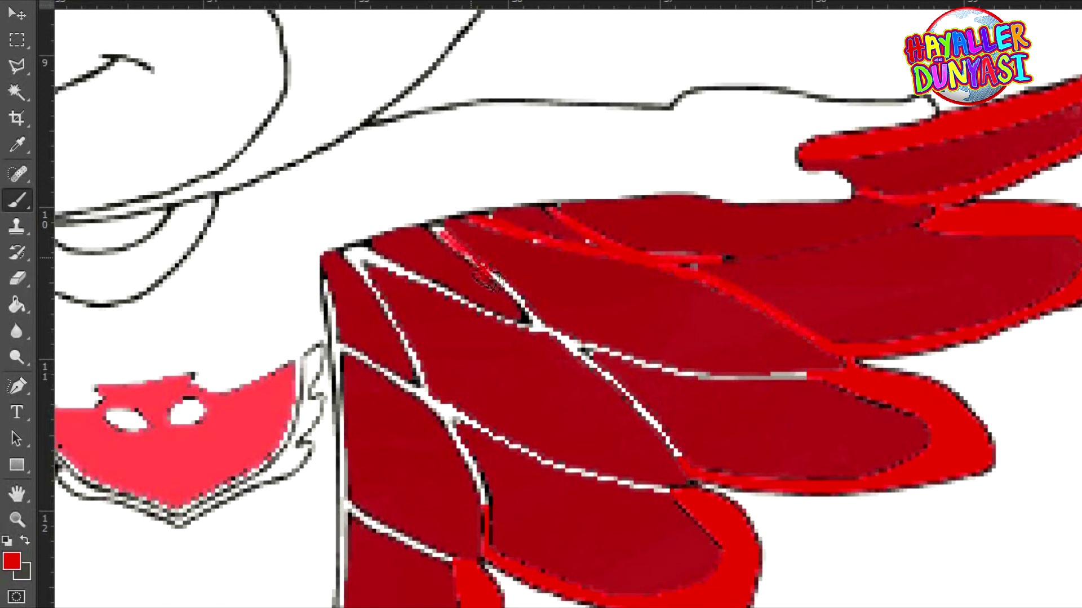
# - Paint the remaining thin white feather dividers of the larger wing bright red with a 3 px brush
pyautogui.rightClick(718, 363)
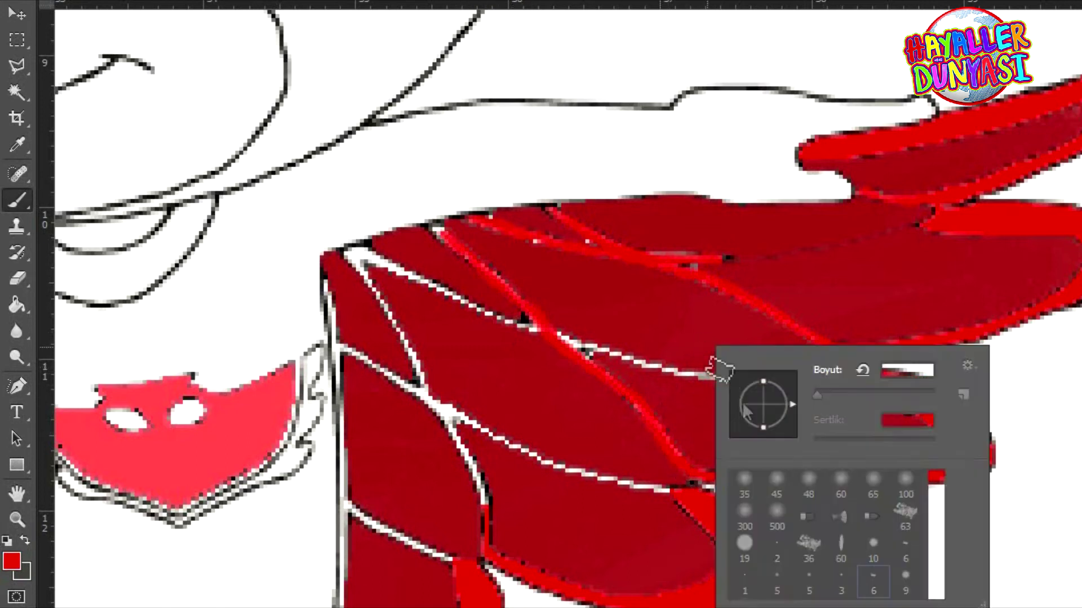
pyautogui.scroll(3, 852, 534)
pyautogui.click(905, 518)
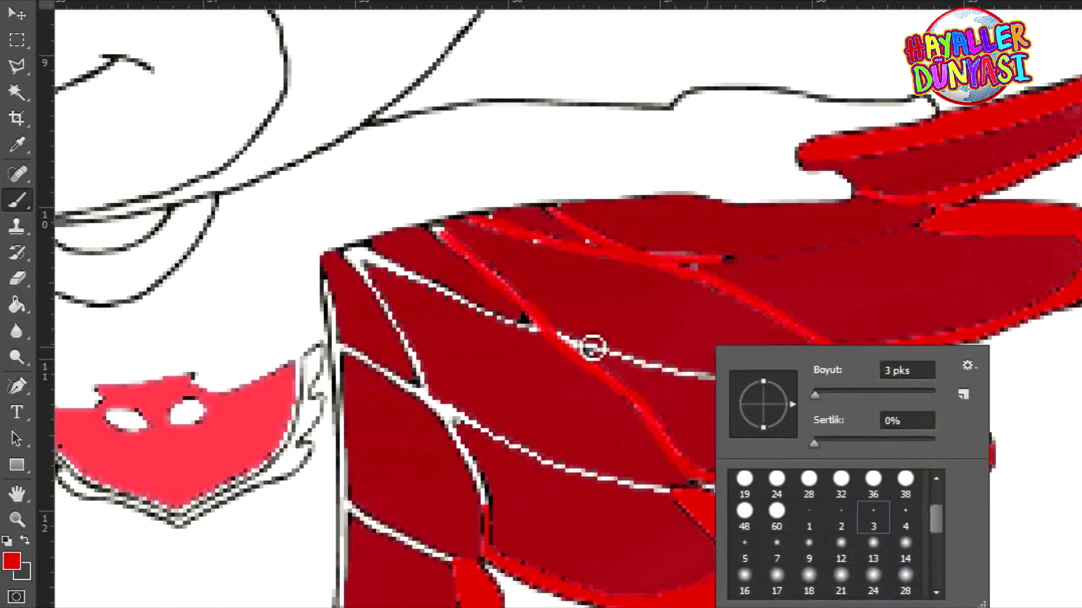
pyautogui.moveTo(570, 350); pyautogui.dragTo(619, 360)
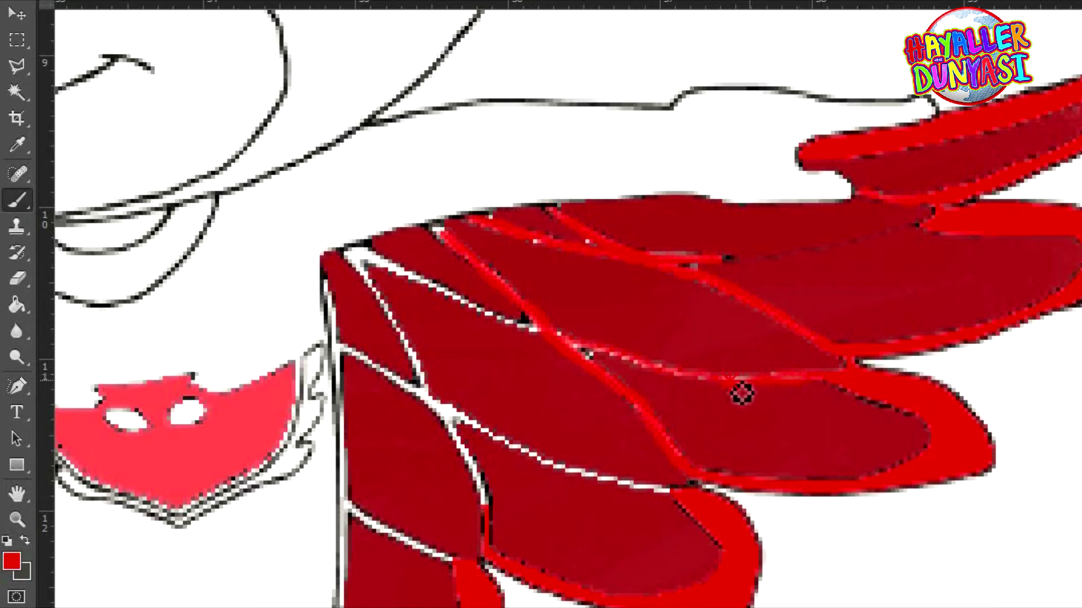
pyautogui.moveTo(450, 297); pyautogui.dragTo(392, 272)
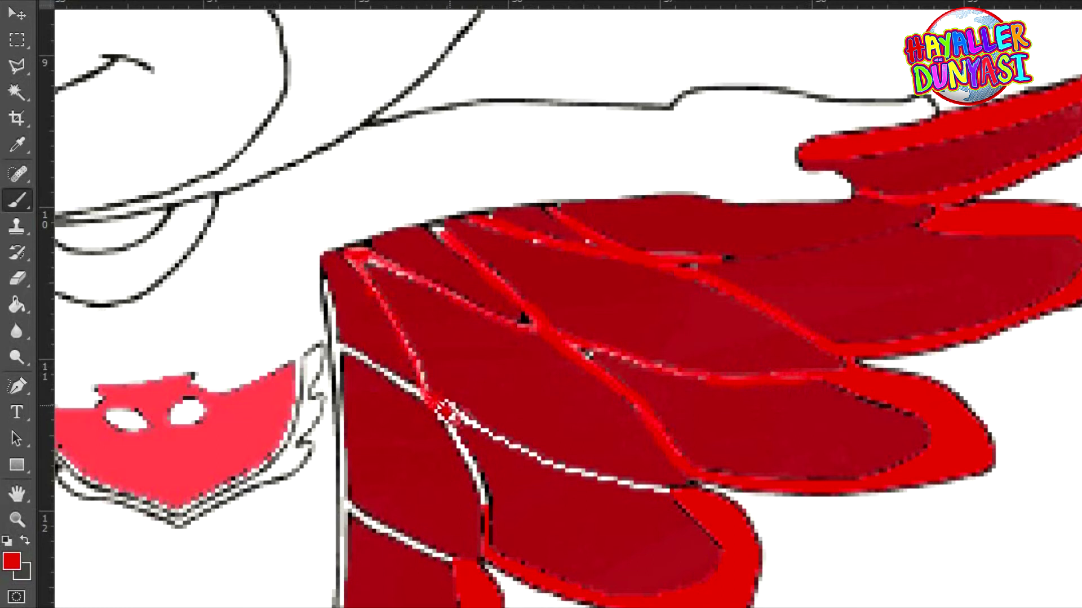
pyautogui.scroll(-3, 358, 362)
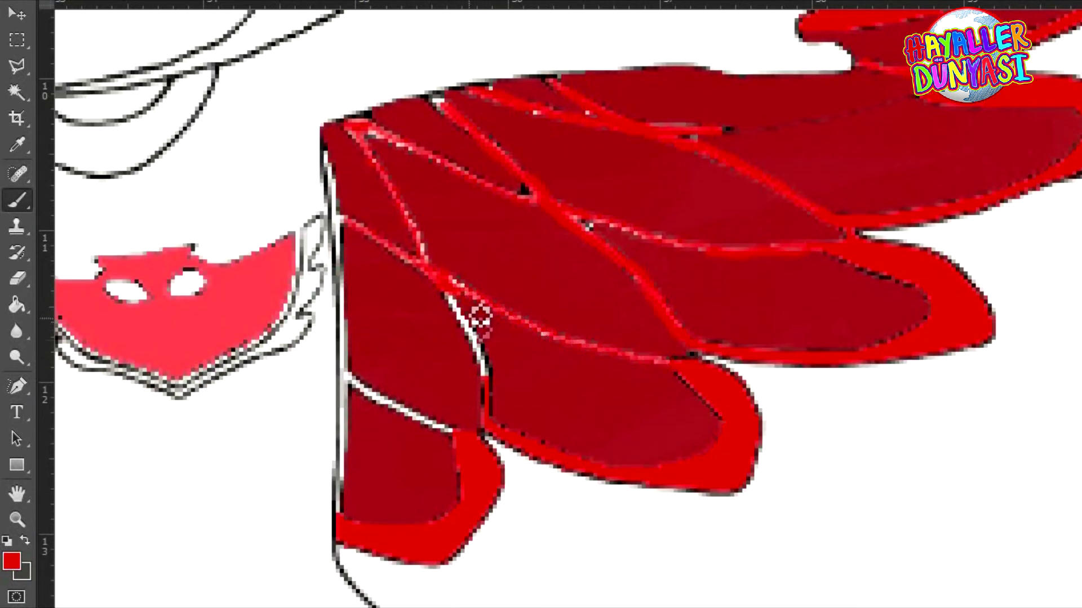
pyautogui.moveTo(419, 428); pyautogui.dragTo(385, 403)
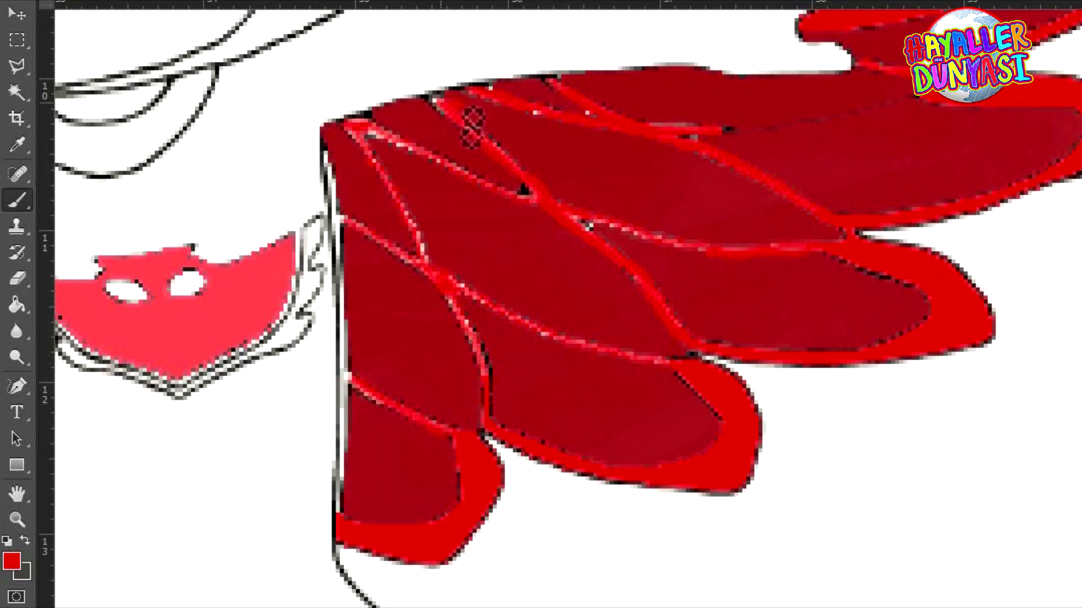
# - Trace the white feather dividers and the lower tip border of the owl hero's smaller wing in bright red
pyautogui.moveTo(227, 366); pyautogui.dragTo(721, 205)
pyautogui.moveTo(181, 357); pyautogui.dragTo(264, 398)
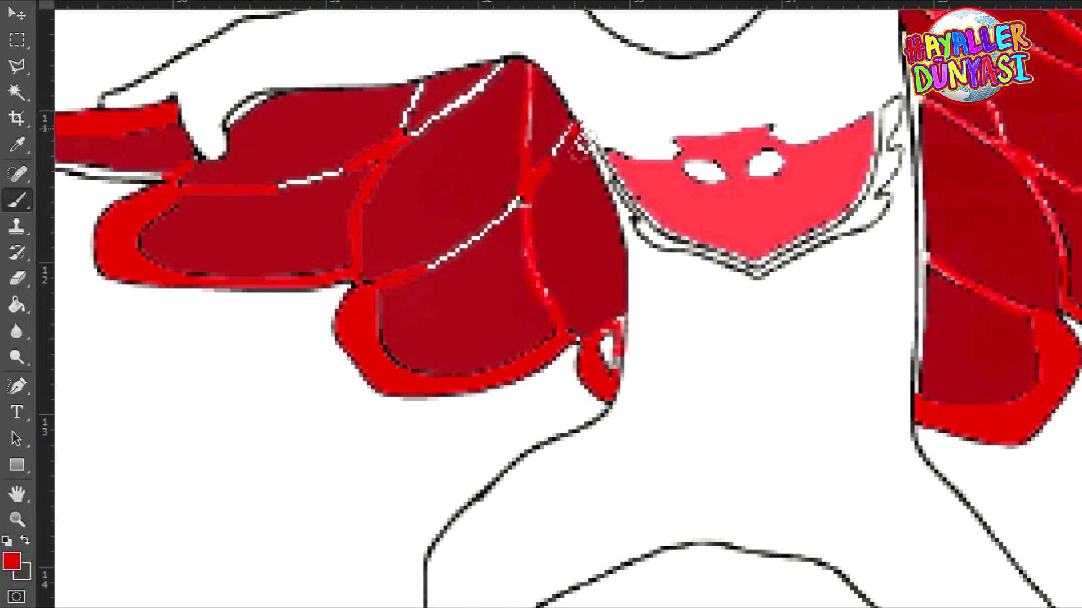
pyautogui.moveTo(515, 222); pyautogui.dragTo(442, 284)
pyautogui.moveTo(518, 72)
pyautogui.mouseDown()
pyautogui.moveTo(445, 113)
pyautogui.moveTo(429, 103)
pyautogui.mouseUp()
pyautogui.moveTo(302, 193); pyautogui.dragTo(281, 182)
pyautogui.scroll(-3, 334, 177)
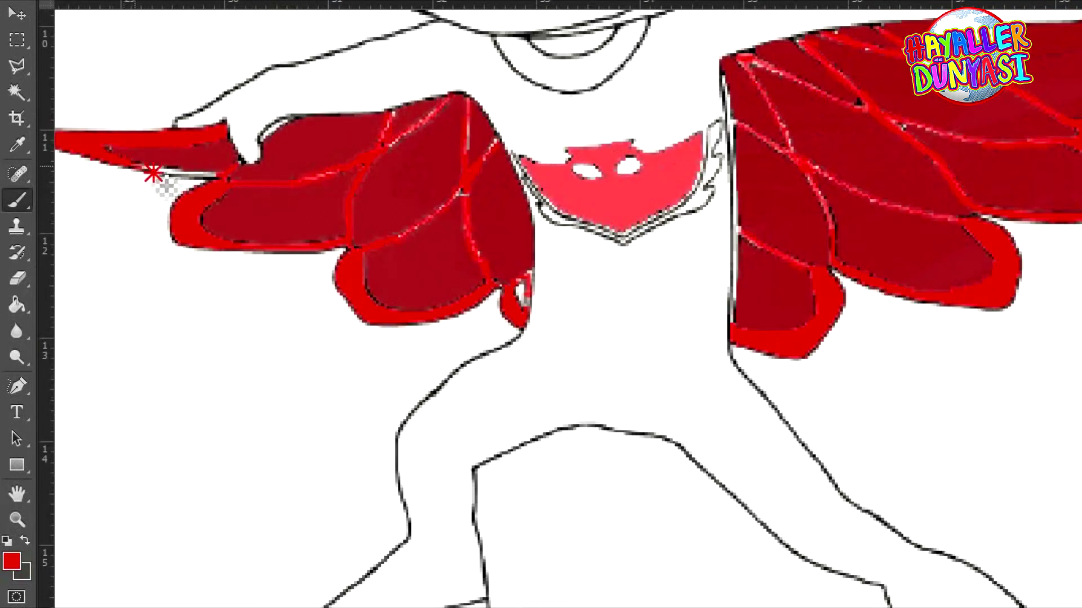
pyautogui.moveTo(129, 169); pyautogui.dragTo(206, 186)
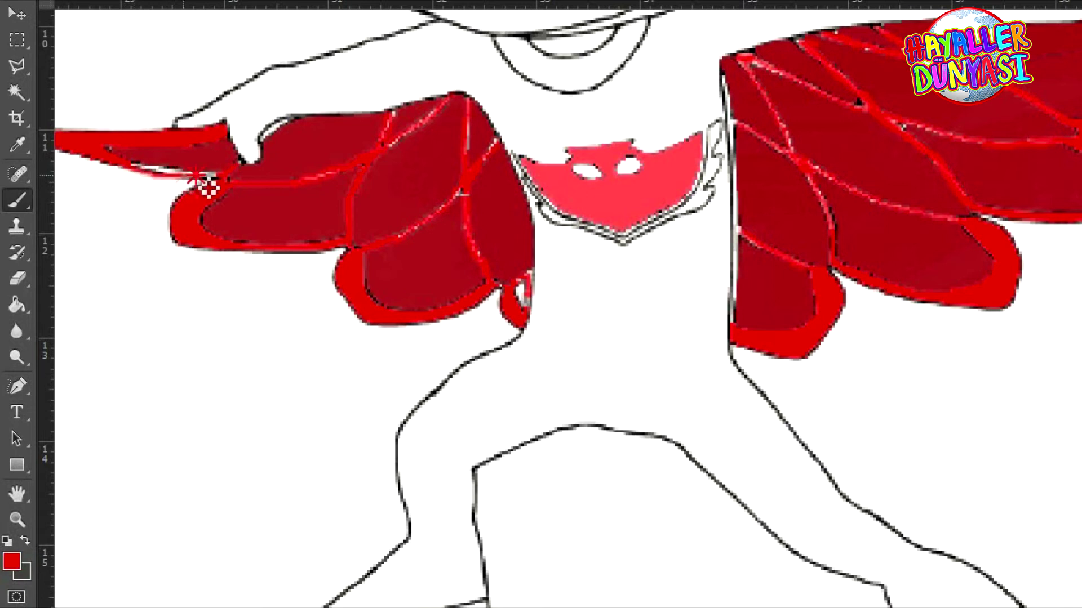
# - Sample the wings' dark red as the paint colour and select the owl hero's suit, arms and mask together
pyautogui.scroll(-2, 536, 278)
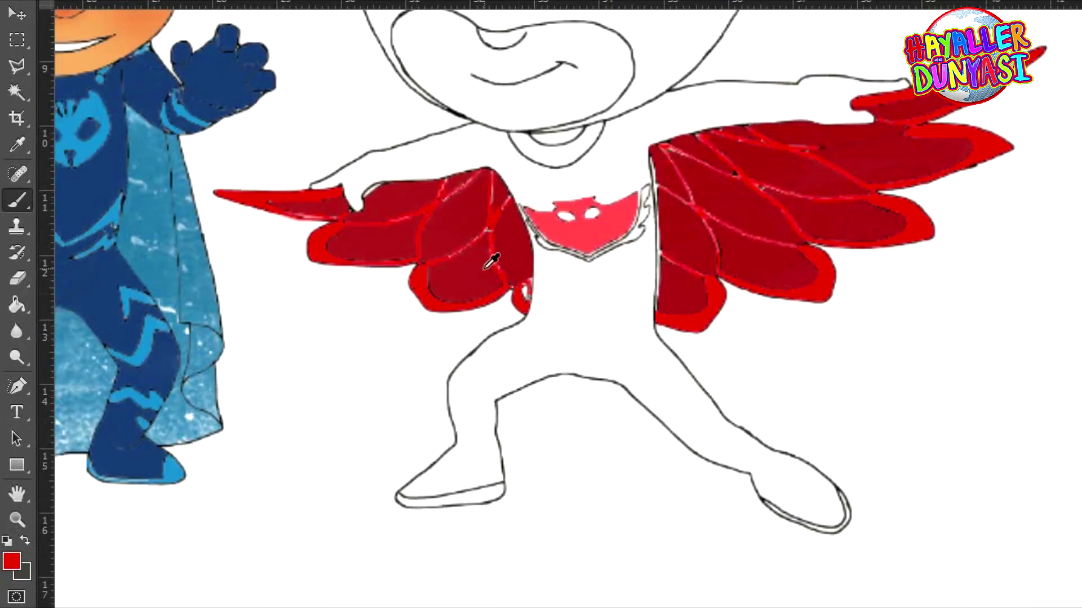
pyautogui.scroll(1, 607, 282)
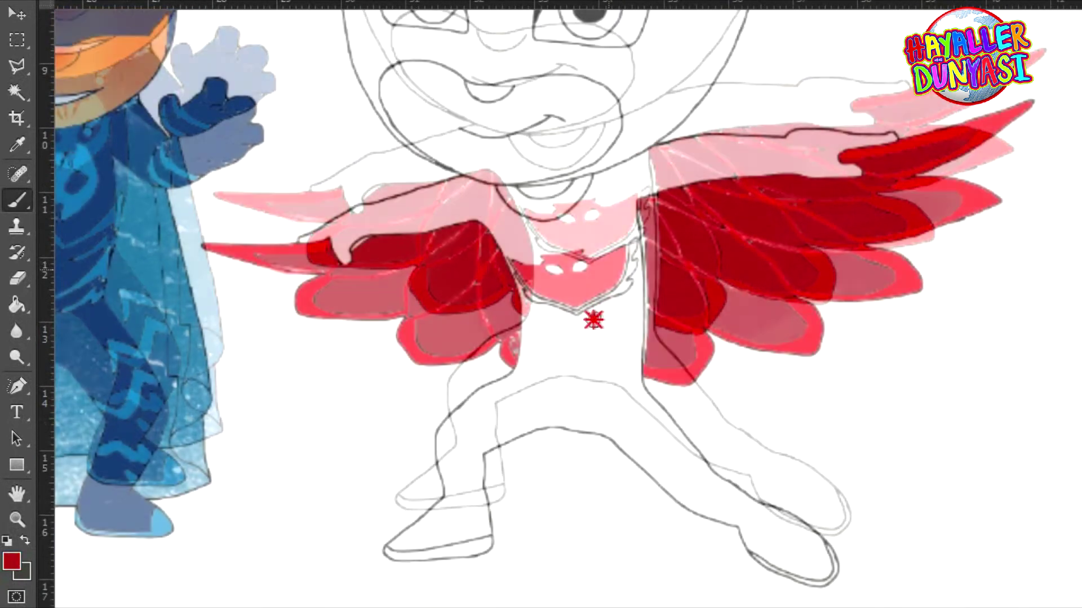
pyautogui.click(16, 102)
pyautogui.click(524, 422)
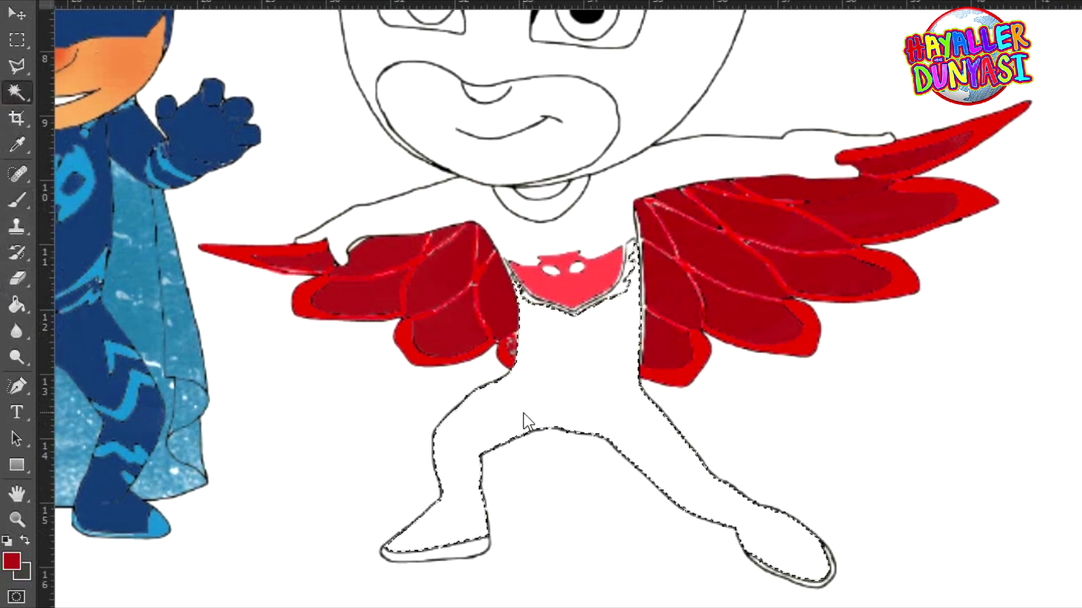
pyautogui.scroll(3, 627, 268)
pyautogui.scroll(-3, 648, 242)
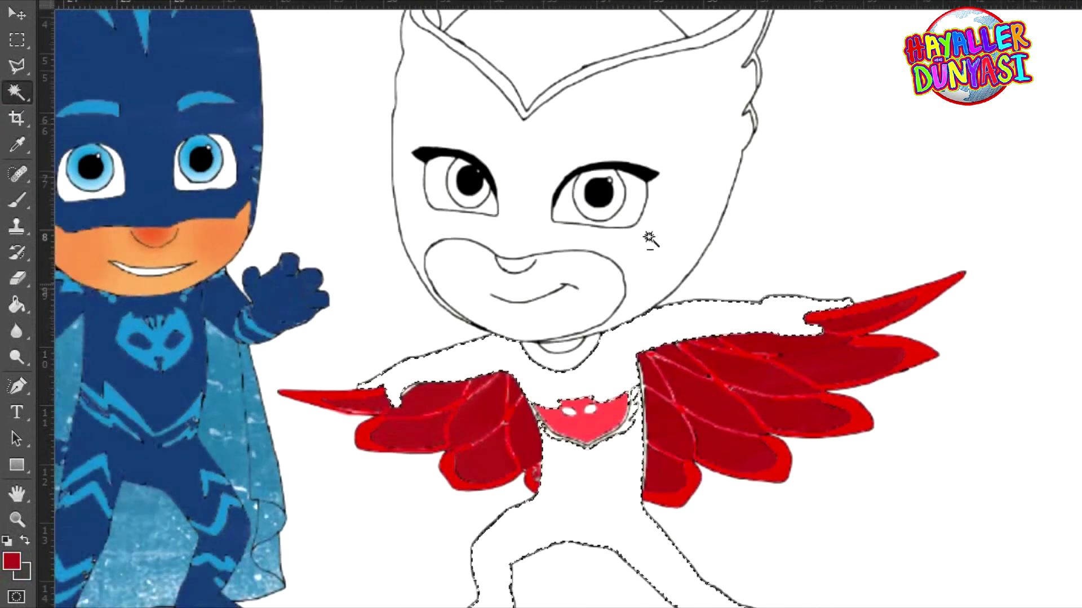
pyautogui.scroll(2, 670, 232)
pyautogui.keyDown('shift'); pyautogui.click(689, 267); pyautogui.keyUp('shift')
pyautogui.click(18, 203)
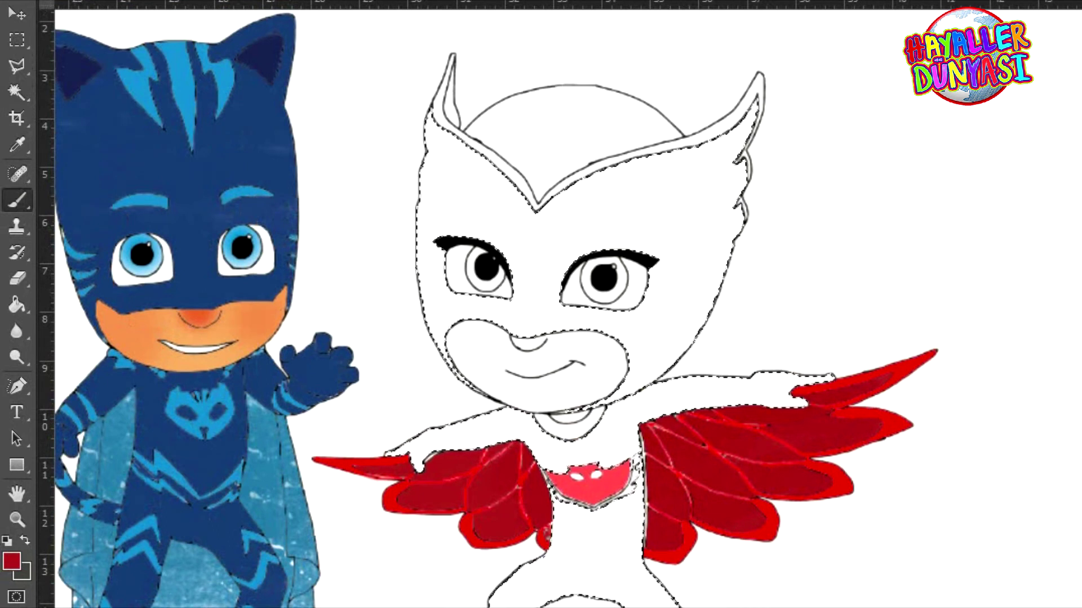
# - Paint the selected suit, arms and mask dark red with a large soft brush
pyautogui.rightClick(538, 312)
pyautogui.scroll(-1, 698, 513)
pyautogui.click(694, 506)
pyautogui.click(725, 507)
pyautogui.moveTo(478, 210)
pyautogui.mouseDown()
pyautogui.moveTo(738, 114)
pyautogui.moveTo(341, 213)
pyautogui.moveTo(401, 375)
pyautogui.moveTo(776, 348)
pyautogui.moveTo(586, 537)
pyautogui.moveTo(583, 586)
pyautogui.mouseUp()
pyautogui.scroll(-3, 583, 563)
pyautogui.moveTo(424, 508); pyautogui.dragTo(693, 496)
pyautogui.moveTo(545, 466)
pyautogui.mouseDown()
pyautogui.moveTo(509, 431)
pyautogui.moveTo(761, 540)
pyautogui.mouseUp()
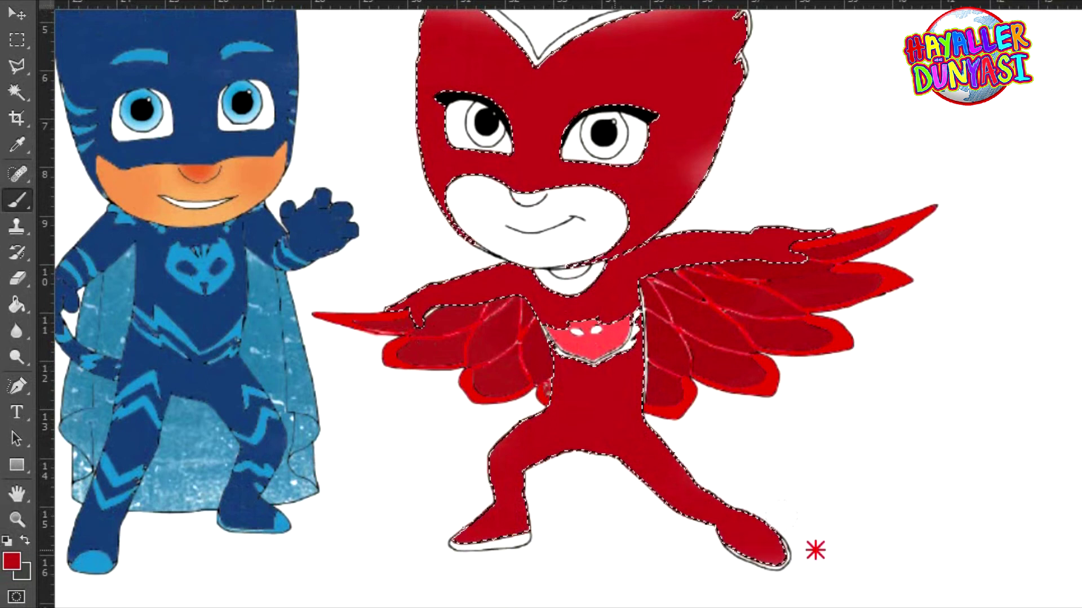
pyautogui.scroll(-3, 450, 395)
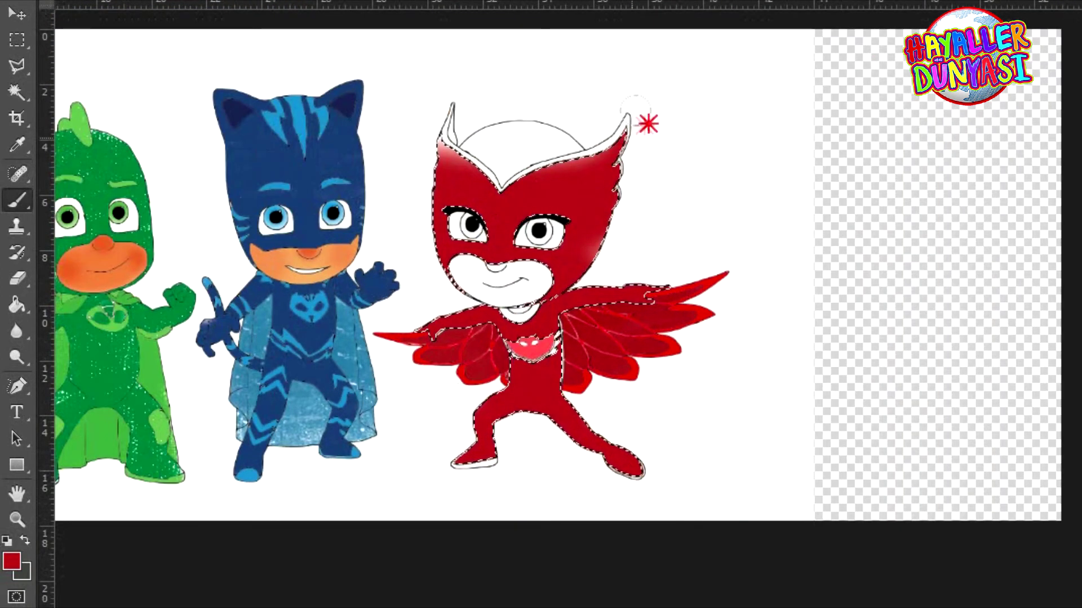
pyautogui.moveTo(647, 123); pyautogui.dragTo(570, 206)
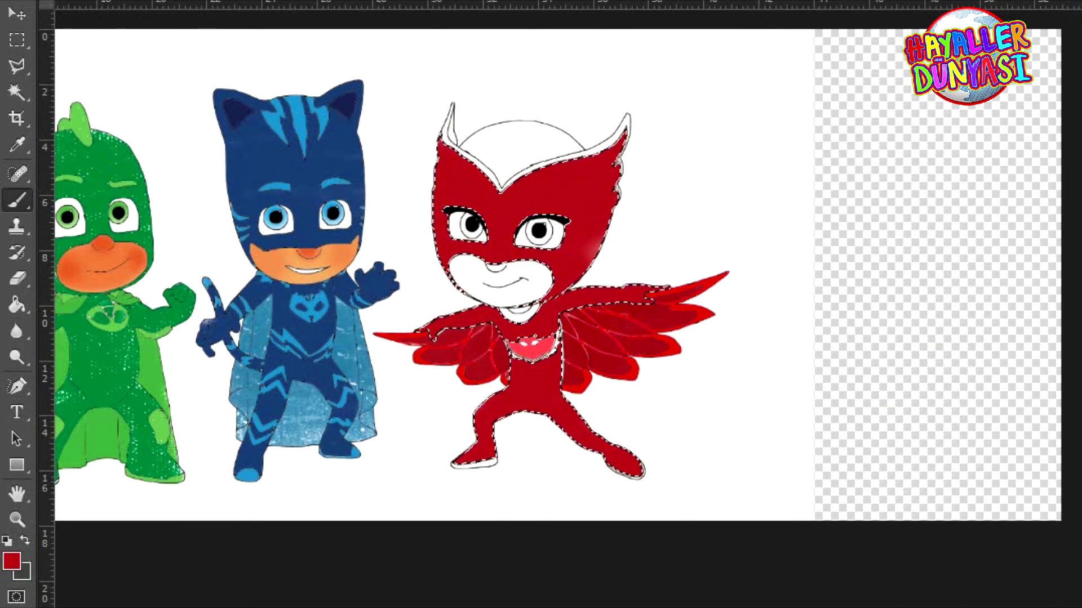
# - Repaint the selected suit, arms and mask bright red, and clear the selection
pyautogui.moveTo(693, 181)
pyautogui.mouseDown()
pyautogui.moveTo(304, 199)
pyautogui.moveTo(708, 278)
pyautogui.moveTo(371, 366)
pyautogui.mouseUp()
pyautogui.moveTo(522, 309); pyautogui.dragTo(577, 426)
pyautogui.keyDown('ctrl'); pyautogui.click(576, 426); pyautogui.keyUp('ctrl')
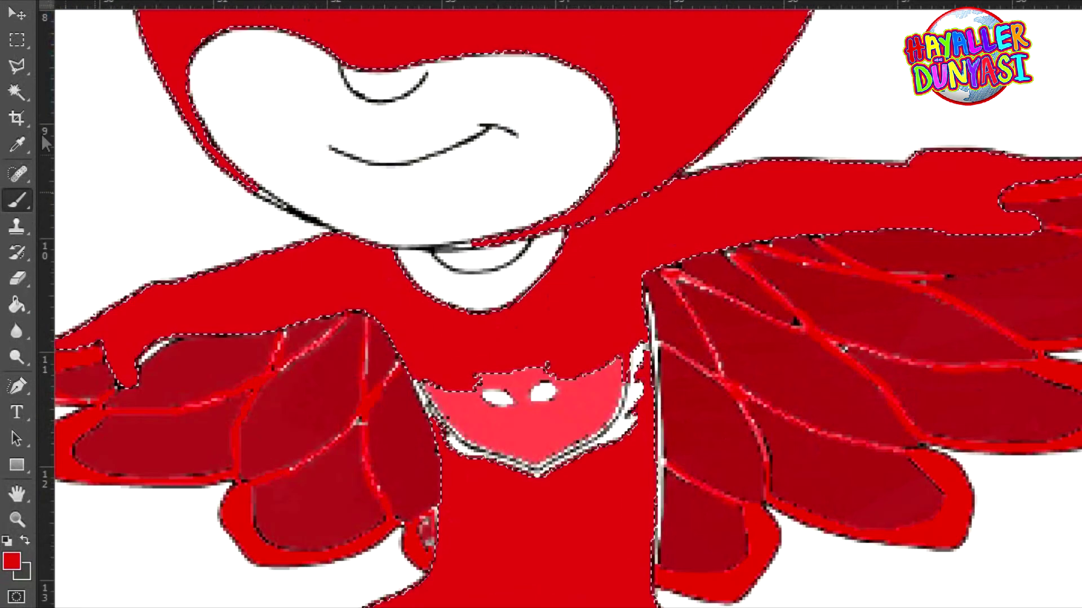
pyautogui.press('w')
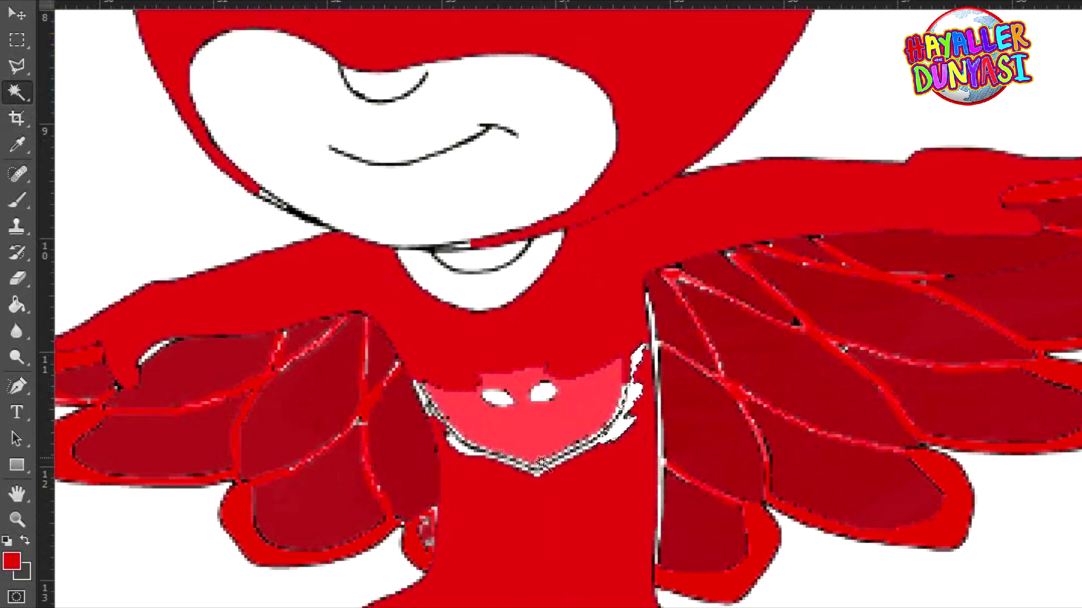
# - Select the two white eyes of the chest emblem and paint them in the suit's bright red
pyautogui.click(16, 200)
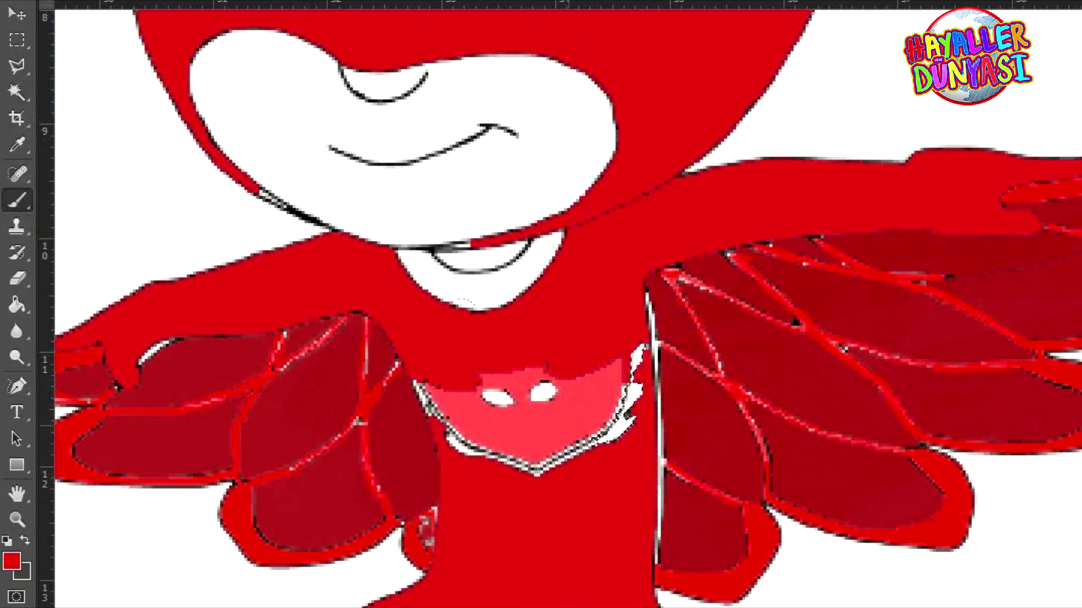
pyautogui.keyDown('alt'); pyautogui.click(533, 388); pyautogui.keyUp('alt')
pyautogui.press('w')
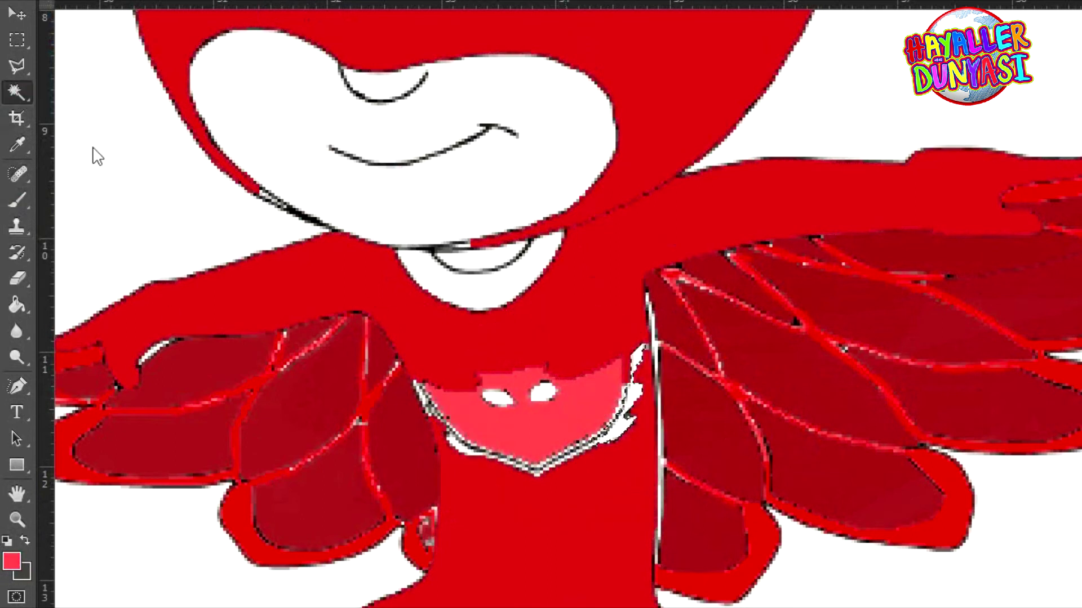
pyautogui.click(17, 201)
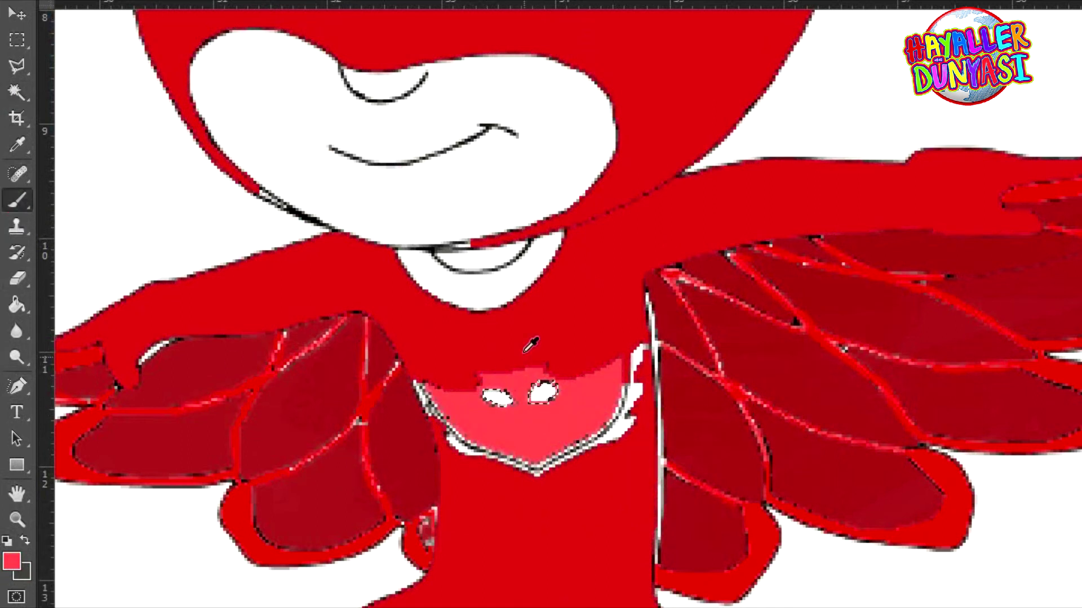
pyautogui.rightClick(642, 371)
pyautogui.scroll(3, 760, 552)
pyautogui.click(776, 532)
# - Sample the emblem's coral pink and fill the small white feather shapes along the emblem's side with a fine brush
pyautogui.keyDown('alt'); pyautogui.click(633, 372); pyautogui.keyUp('alt')
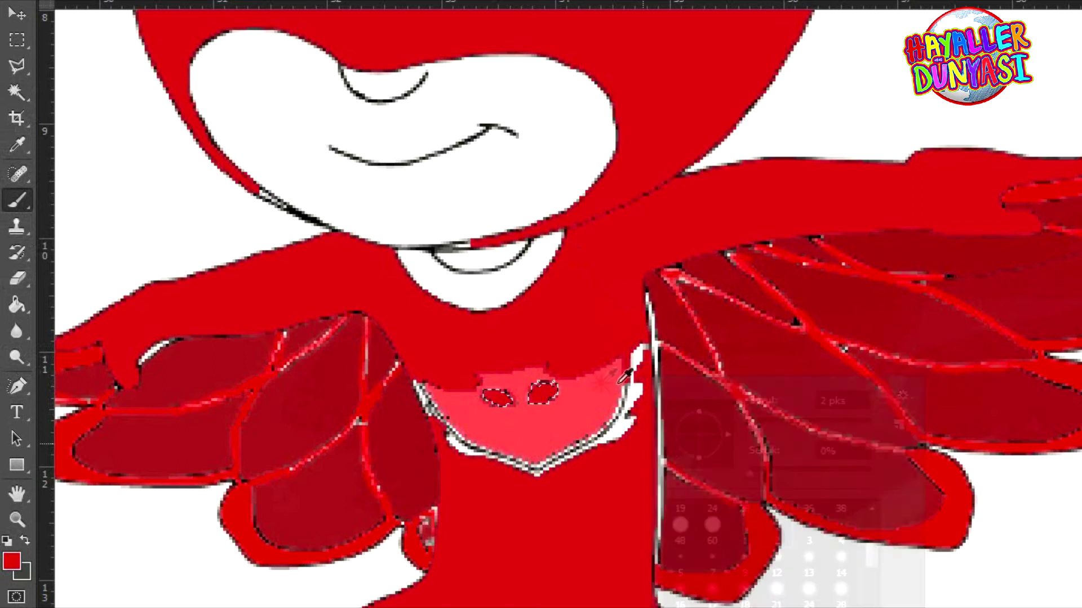
pyautogui.click(16, 92)
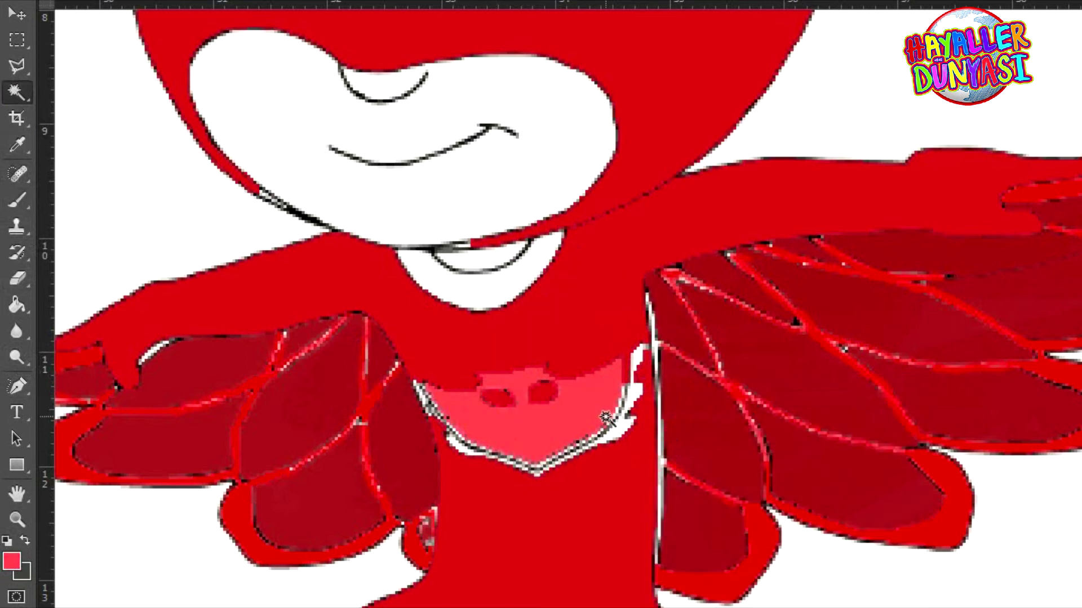
pyautogui.scroll(-3, 605, 417)
pyautogui.press('b')
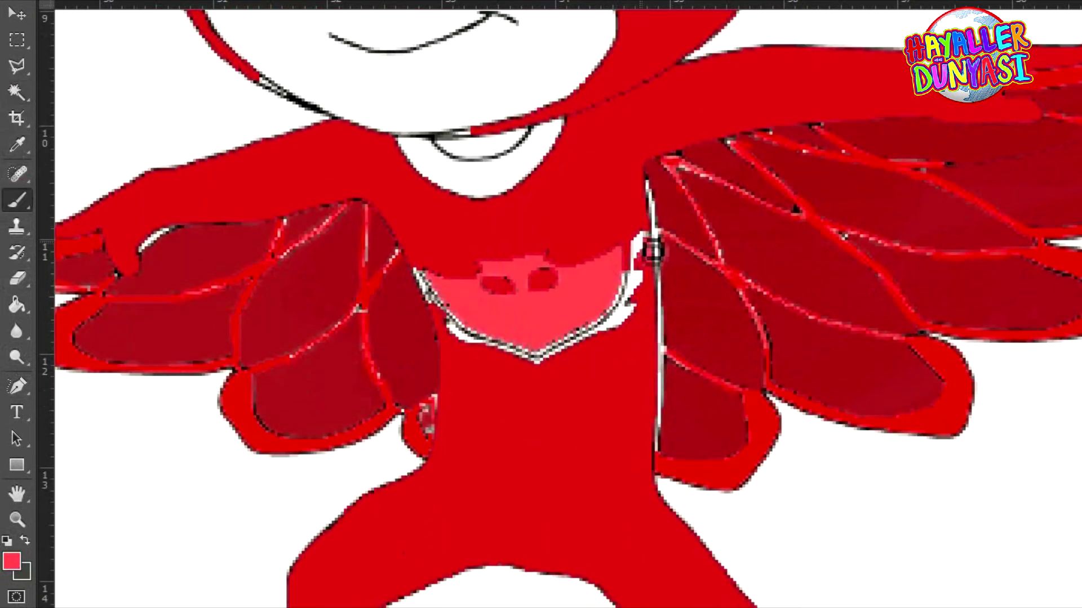
pyautogui.moveTo(638, 273); pyautogui.dragTo(651, 293)
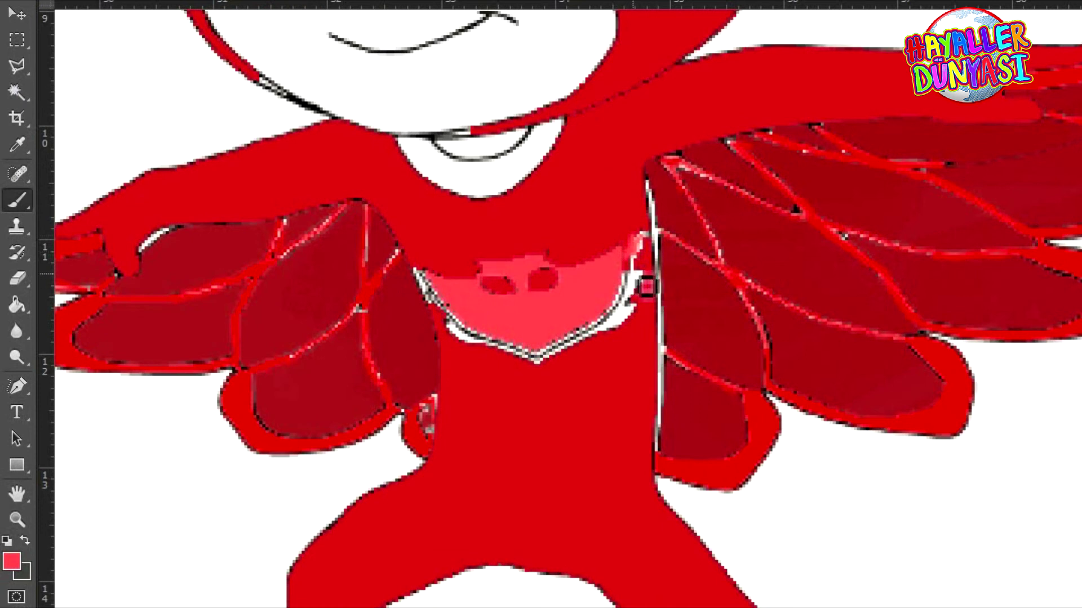
pyautogui.press('z')
pyautogui.press('v')
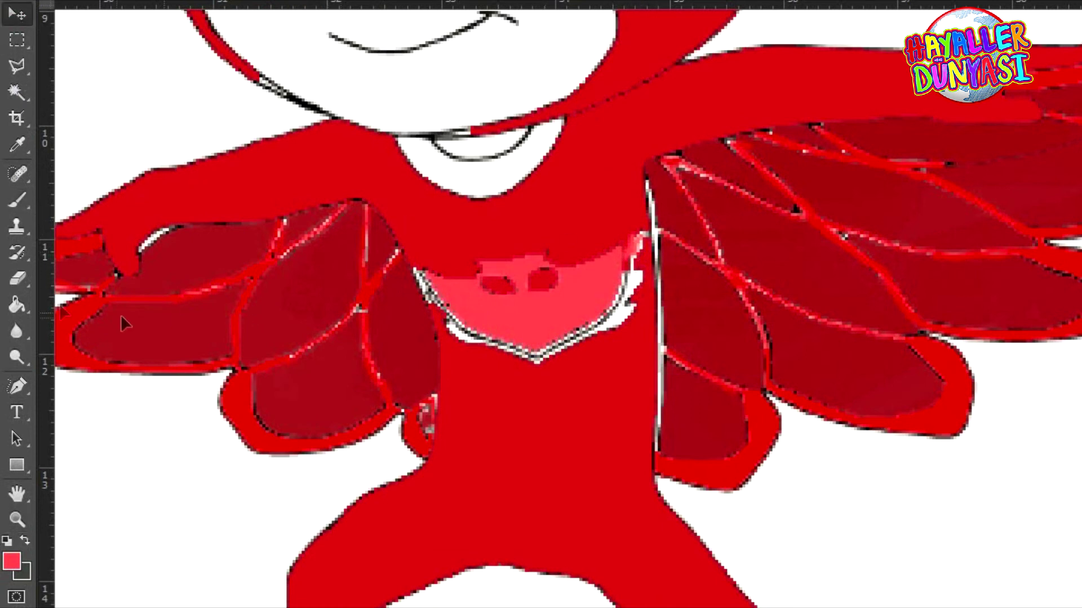
pyautogui.click(17, 200)
pyautogui.moveTo(621, 313); pyautogui.dragTo(630, 290)
pyautogui.scroll(6, 634, 281)
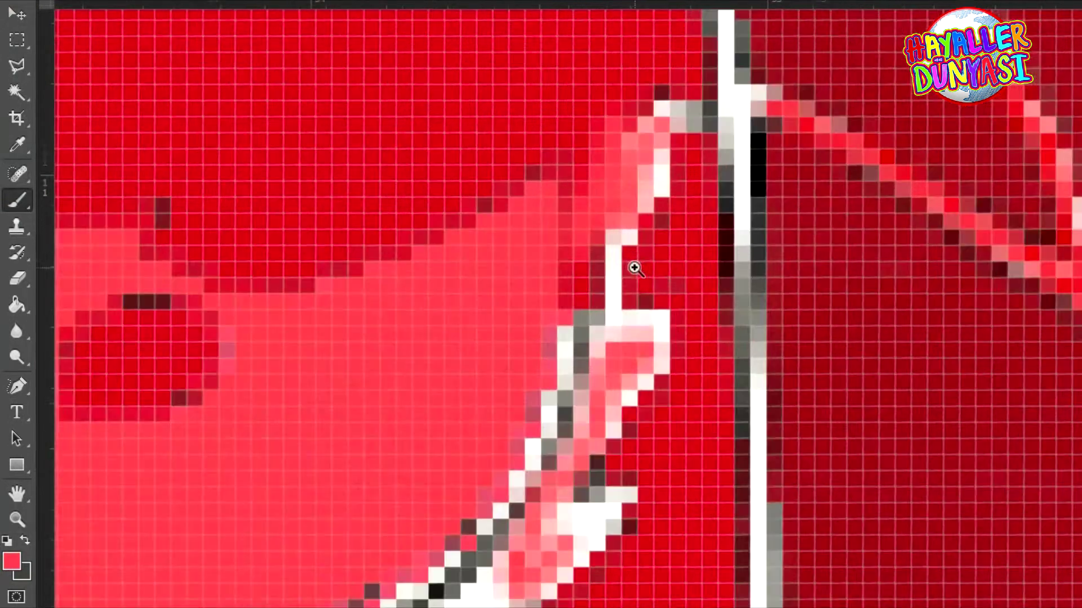
# - Paint over the black-and-white outline along the chest emblem's lower edge in the suit's bright red with a fine brush
pyautogui.moveTo(584, 406)
pyautogui.mouseDown()
pyautogui.moveTo(640, 447)
pyautogui.moveTo(591, 466)
pyautogui.mouseUp()
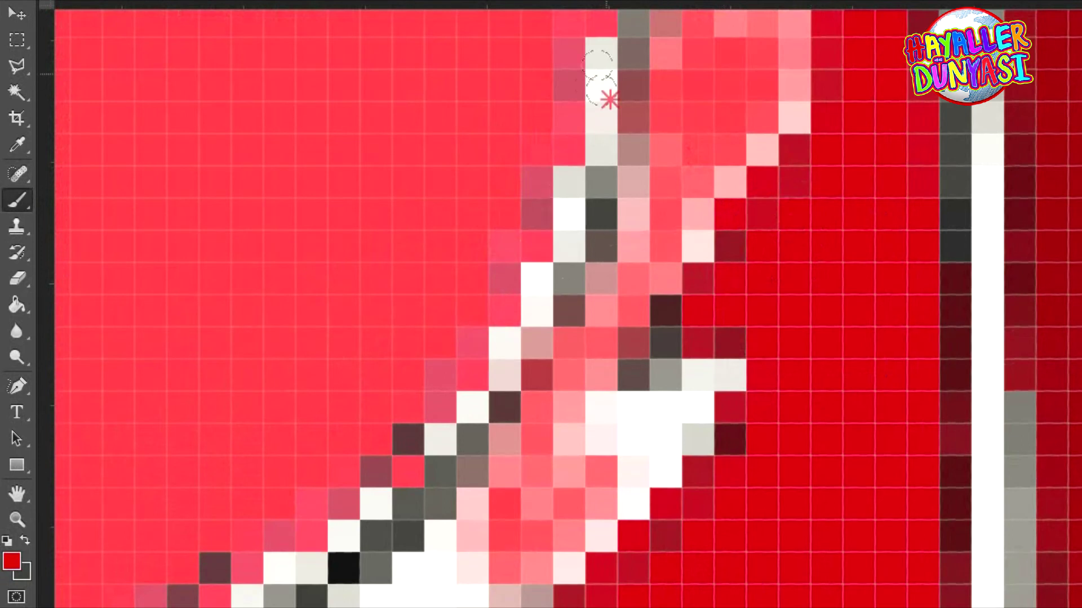
pyautogui.moveTo(608, 100)
pyautogui.mouseDown()
pyautogui.moveTo(572, 215)
pyautogui.moveTo(513, 316)
pyautogui.moveTo(374, 499)
pyautogui.mouseUp()
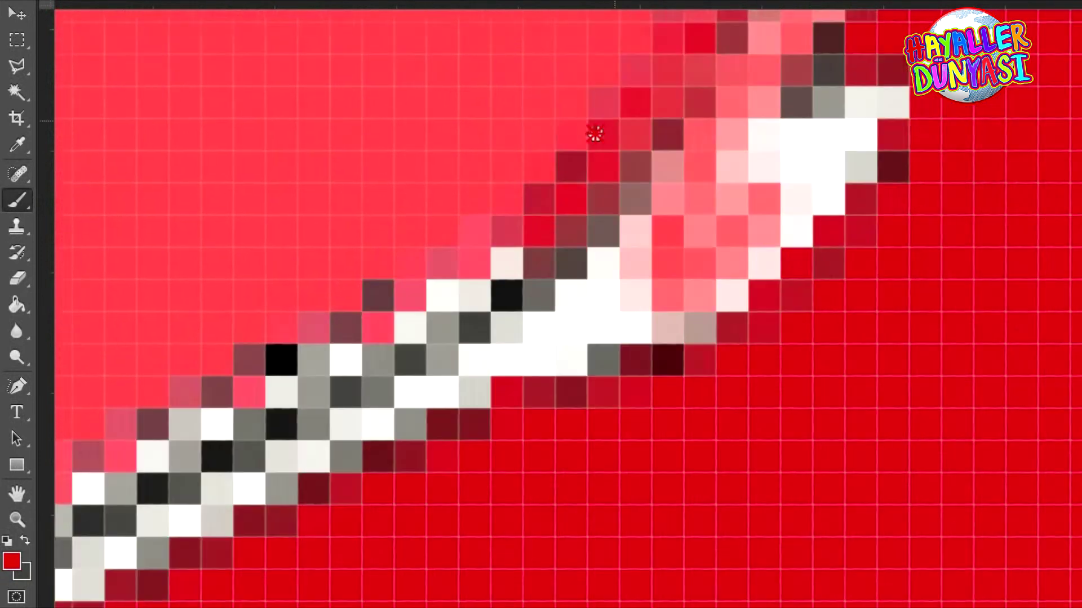
pyautogui.moveTo(592, 132)
pyautogui.mouseDown()
pyautogui.moveTo(372, 340)
pyautogui.moveTo(447, 360)
pyautogui.mouseUp()
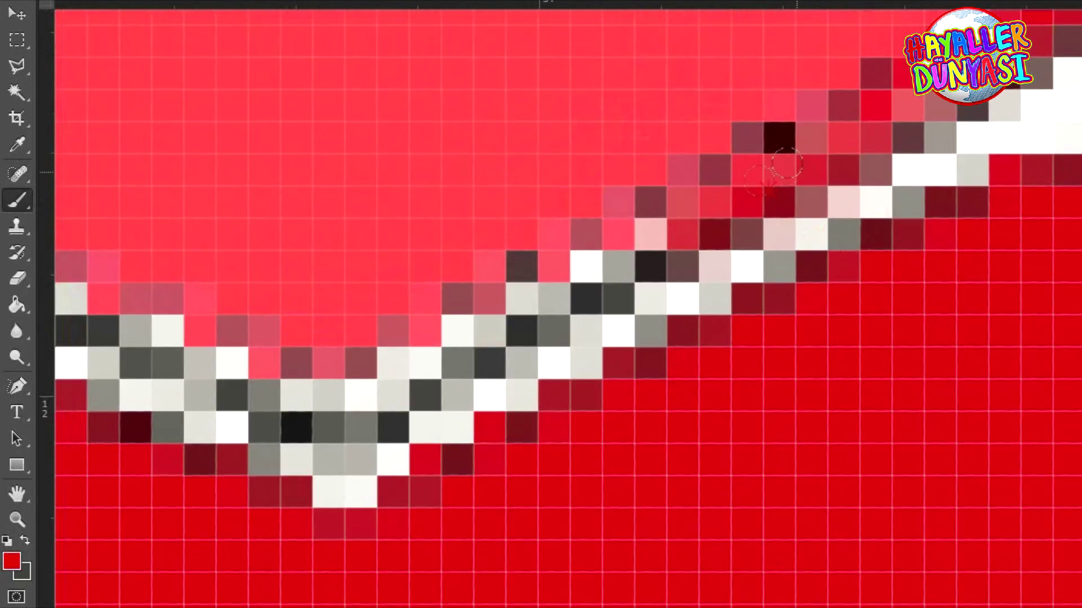
pyautogui.moveTo(789, 169); pyautogui.dragTo(316, 393)
pyautogui.moveTo(316, 394); pyautogui.dragTo(192, 395)
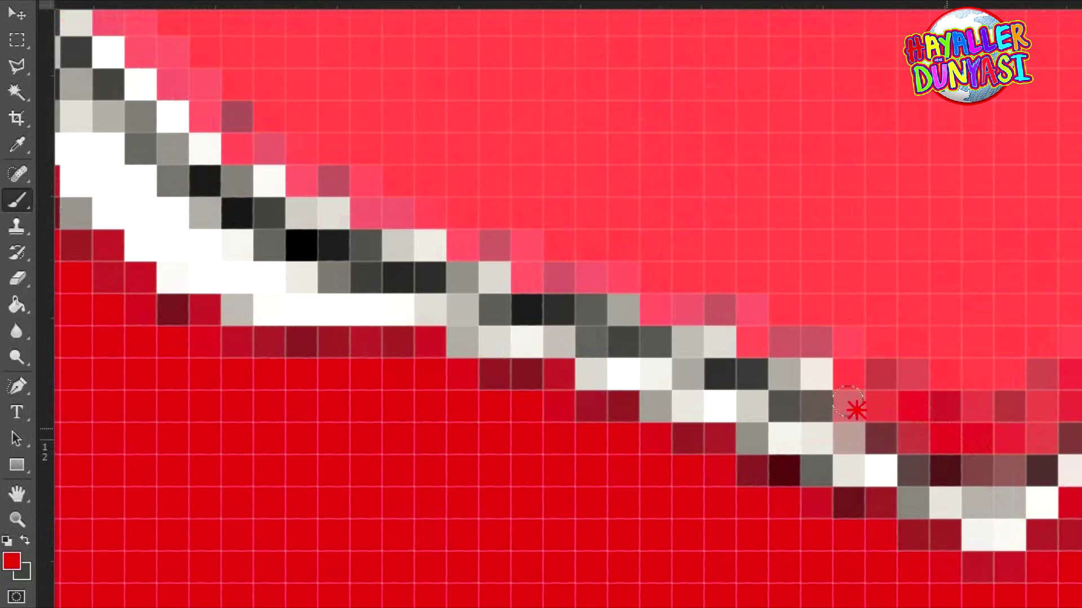
pyautogui.moveTo(850, 406); pyautogui.dragTo(326, 220)
pyautogui.moveTo(326, 219); pyautogui.dragTo(315, 208)
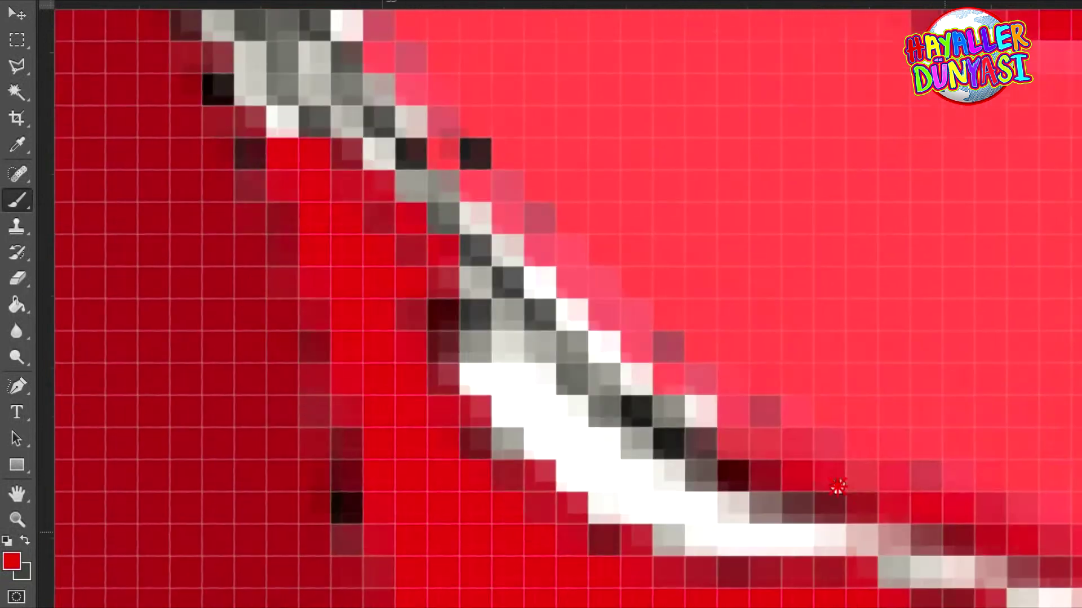
pyautogui.moveTo(838, 490); pyautogui.dragTo(525, 288)
pyautogui.moveTo(525, 288); pyautogui.dragTo(485, 237)
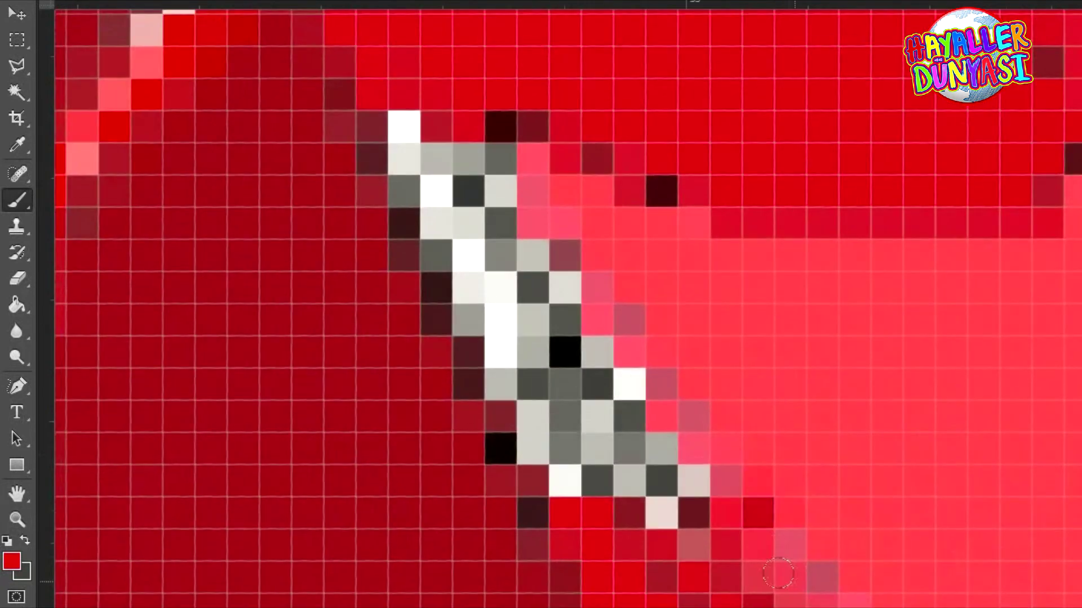
pyautogui.moveTo(750, 541)
pyautogui.mouseDown()
pyautogui.moveTo(580, 361)
pyautogui.moveTo(495, 169)
pyautogui.mouseUp()
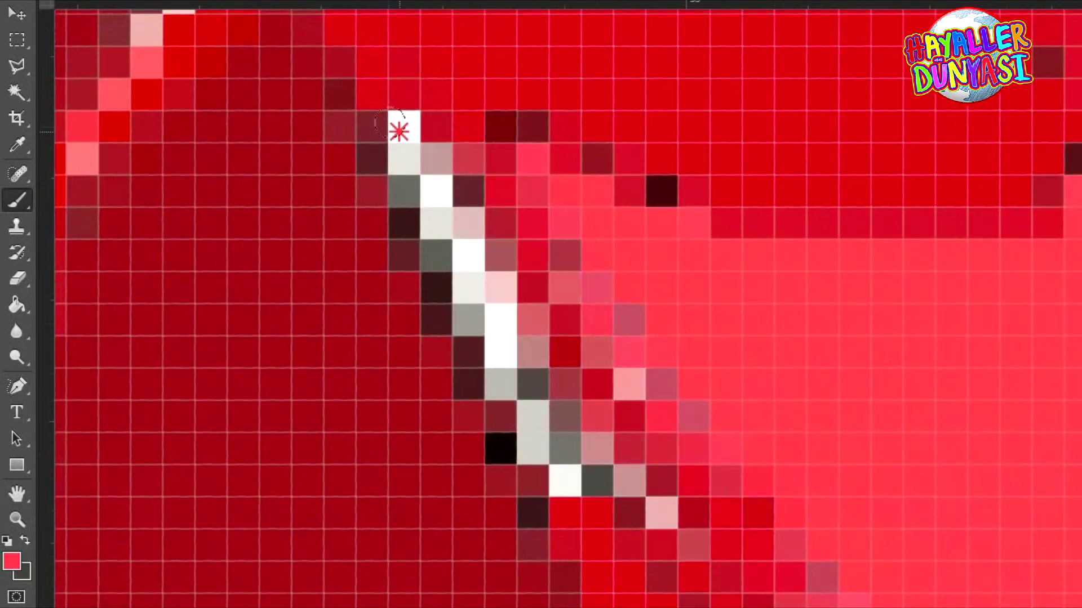
# - Fill the white strips and small feather shapes bordering the chest emblem with the emblem's coral pink
pyautogui.moveTo(399, 131); pyautogui.dragTo(563, 496)
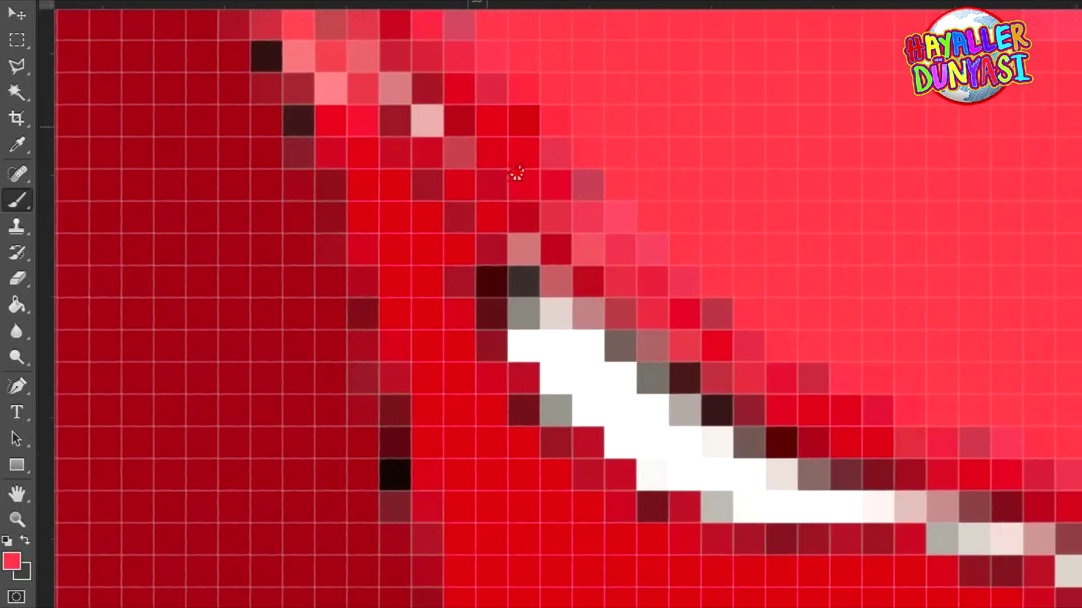
pyautogui.moveTo(507, 271)
pyautogui.mouseDown()
pyautogui.moveTo(811, 500)
pyautogui.moveTo(753, 530)
pyautogui.mouseUp()
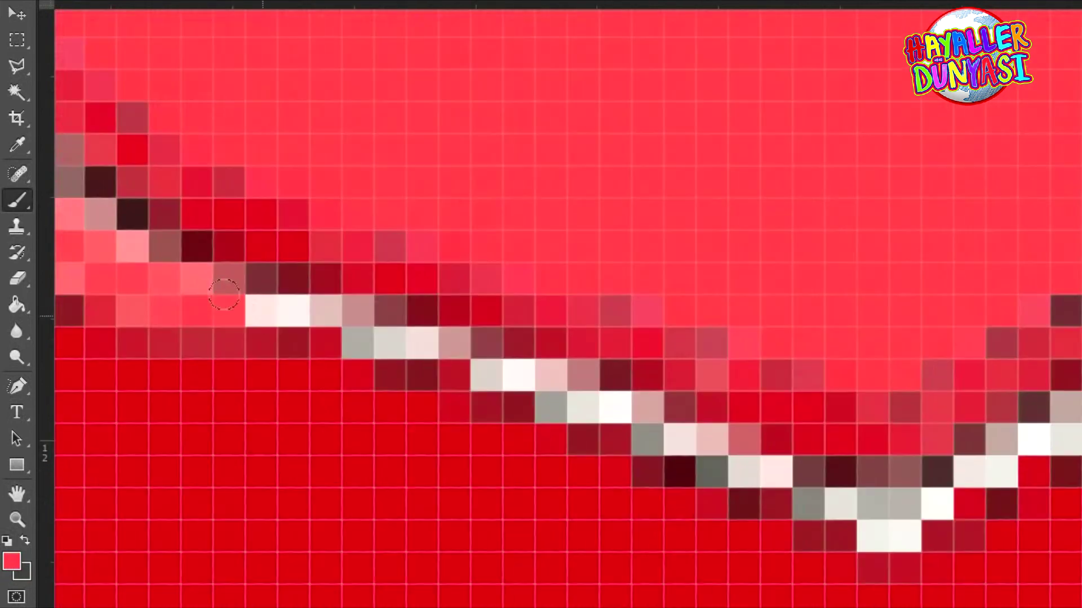
pyautogui.moveTo(253, 282)
pyautogui.mouseDown()
pyautogui.moveTo(441, 338)
pyautogui.moveTo(817, 508)
pyautogui.moveTo(919, 500)
pyautogui.mouseUp()
pyautogui.moveTo(394, 563)
pyautogui.mouseDown()
pyautogui.moveTo(760, 379)
pyautogui.moveTo(969, 225)
pyautogui.moveTo(485, 563)
pyautogui.mouseUp()
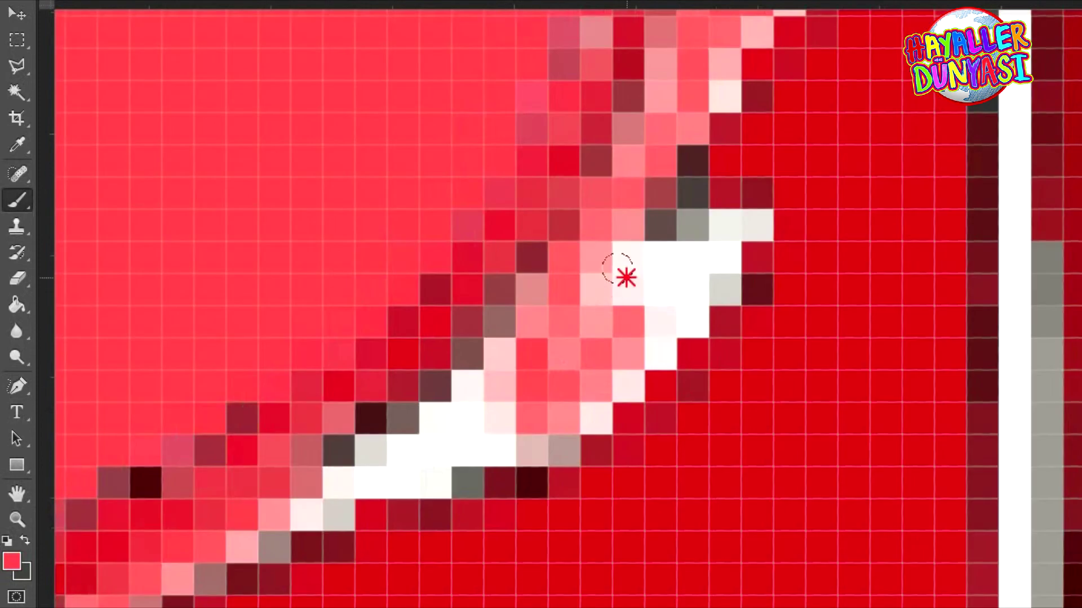
pyautogui.moveTo(623, 278)
pyautogui.mouseDown()
pyautogui.moveTo(652, 336)
pyautogui.moveTo(715, 271)
pyautogui.mouseUp()
pyautogui.moveTo(317, 500); pyautogui.dragTo(404, 471)
pyautogui.moveTo(681, 392); pyautogui.dragTo(559, 519)
pyautogui.moveTo(648, 112)
pyautogui.mouseDown()
pyautogui.moveTo(458, 434)
pyautogui.moveTo(588, 251)
pyautogui.moveTo(567, 607)
pyautogui.mouseUp()
pyautogui.click(399, 466)
# - Select the owl hero's shoe soles and paint them coral pink, using a 3 px soft brush for the narrow sole
pyautogui.scroll(-8, 407, 476)
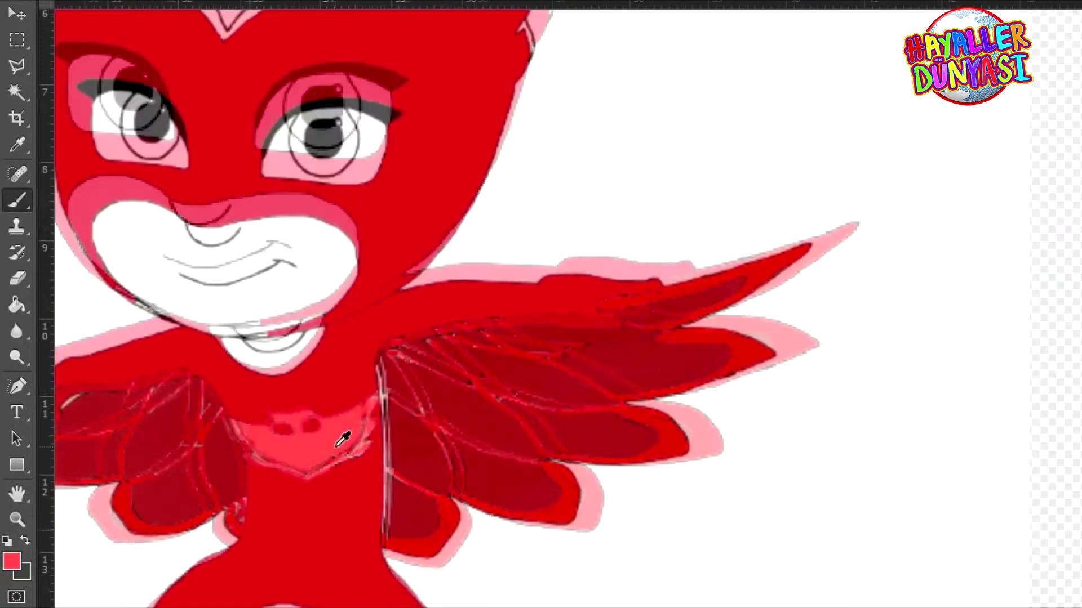
pyautogui.scroll(-3, 337, 446)
pyautogui.moveTo(372, 453); pyautogui.dragTo(579, 295)
pyautogui.moveTo(674, 555); pyautogui.dragTo(604, 418)
pyautogui.scroll(5, 575, 408)
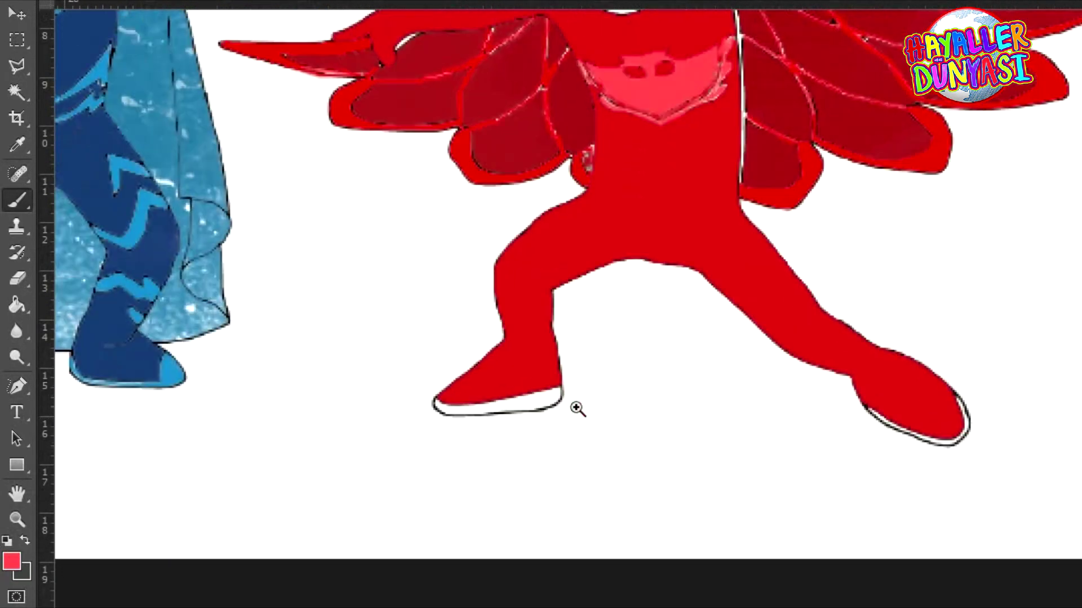
pyautogui.hscroll(4, 524, 408)
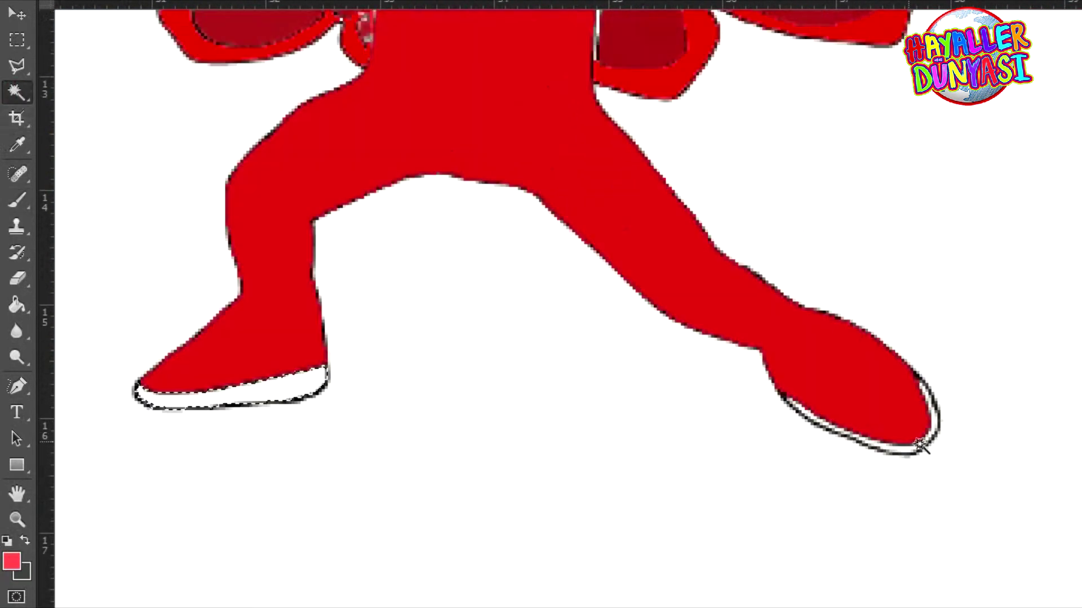
pyautogui.click(19, 204)
pyautogui.scroll(2, 483, 241)
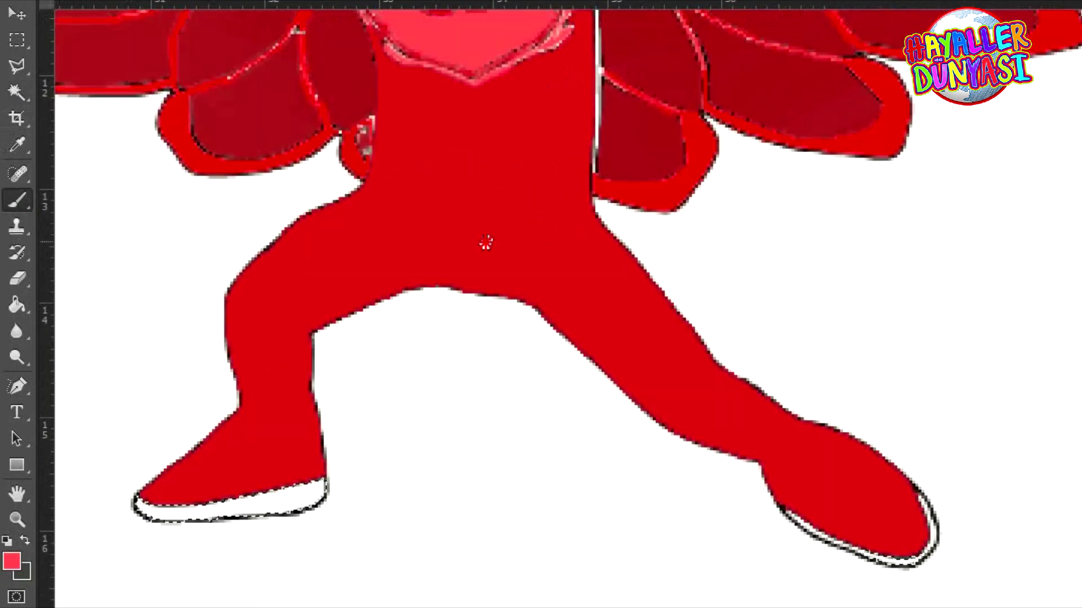
pyautogui.rightClick(338, 471)
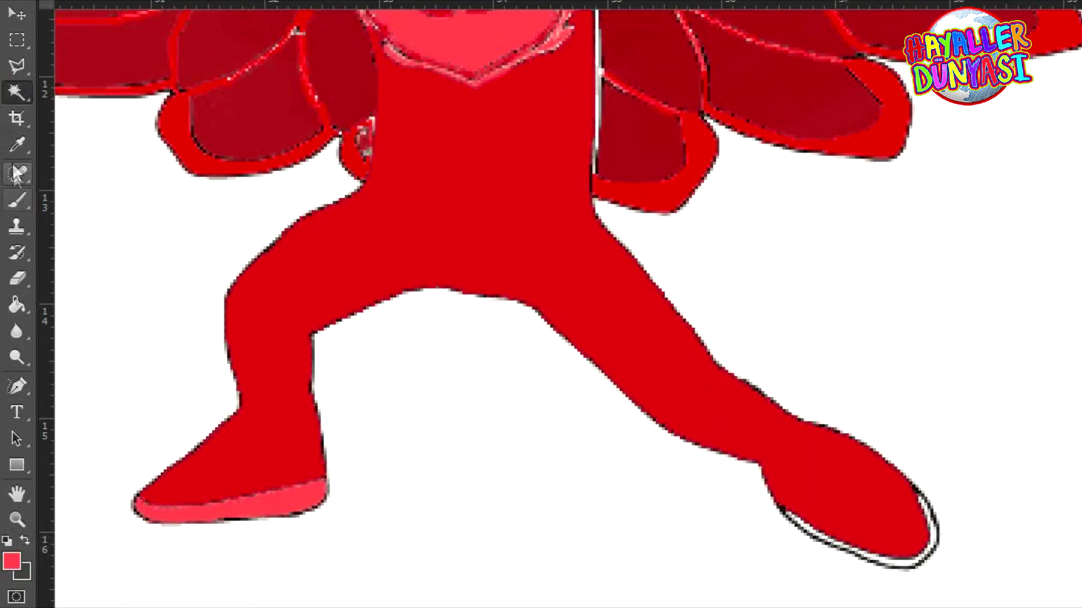
pyautogui.rightClick(804, 540)
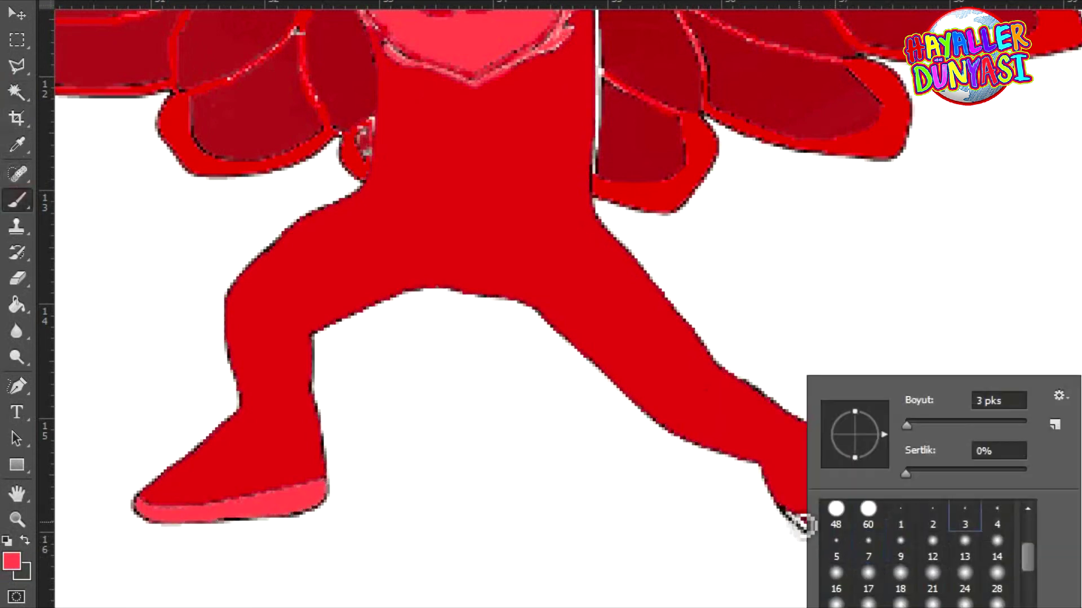
pyautogui.moveTo(804, 527); pyautogui.dragTo(819, 538)
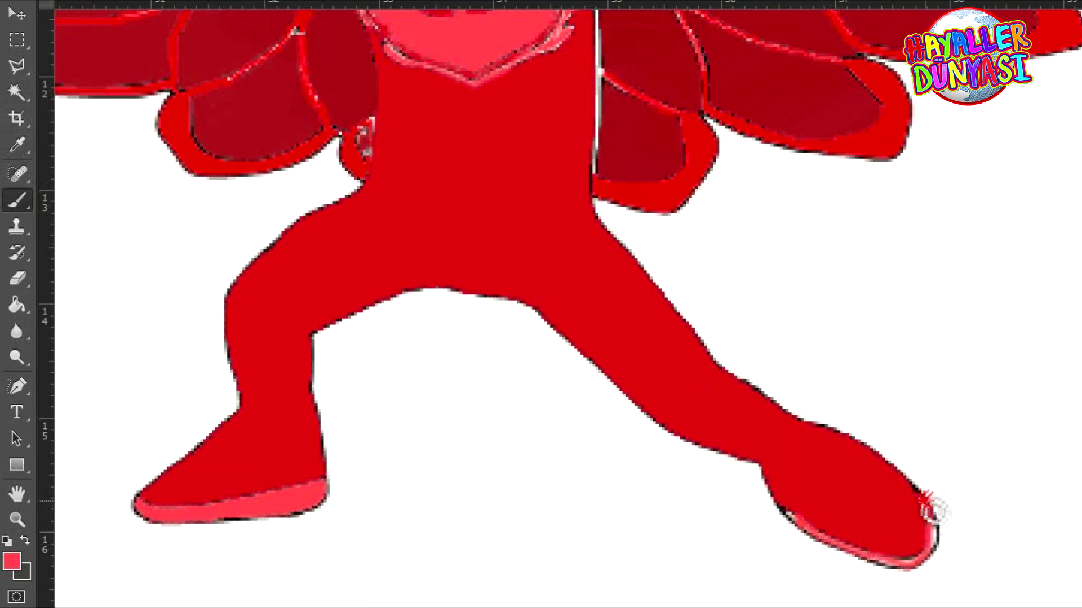
# - Select the owl hero's collar and paint its outer band the wings' dark red and its inner part the suit's bright red
pyautogui.scroll(-2, 806, 439)
pyautogui.moveTo(775, 254); pyautogui.dragTo(718, 560)
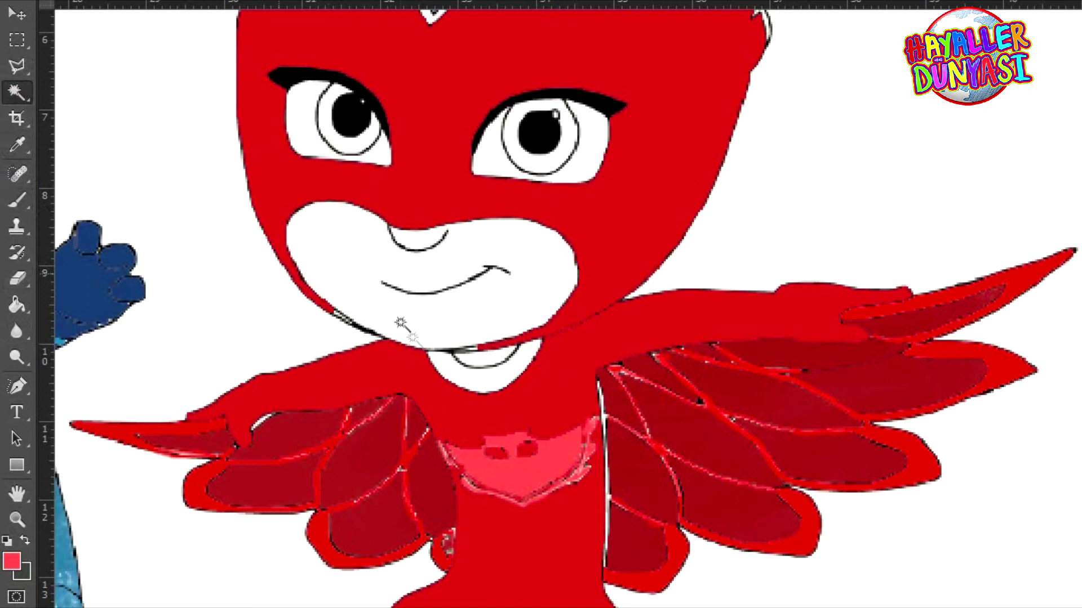
pyautogui.keyDown('shift'); pyautogui.click(491, 385); pyautogui.keyUp('shift')
pyautogui.hotkey('ctrl', 'z')
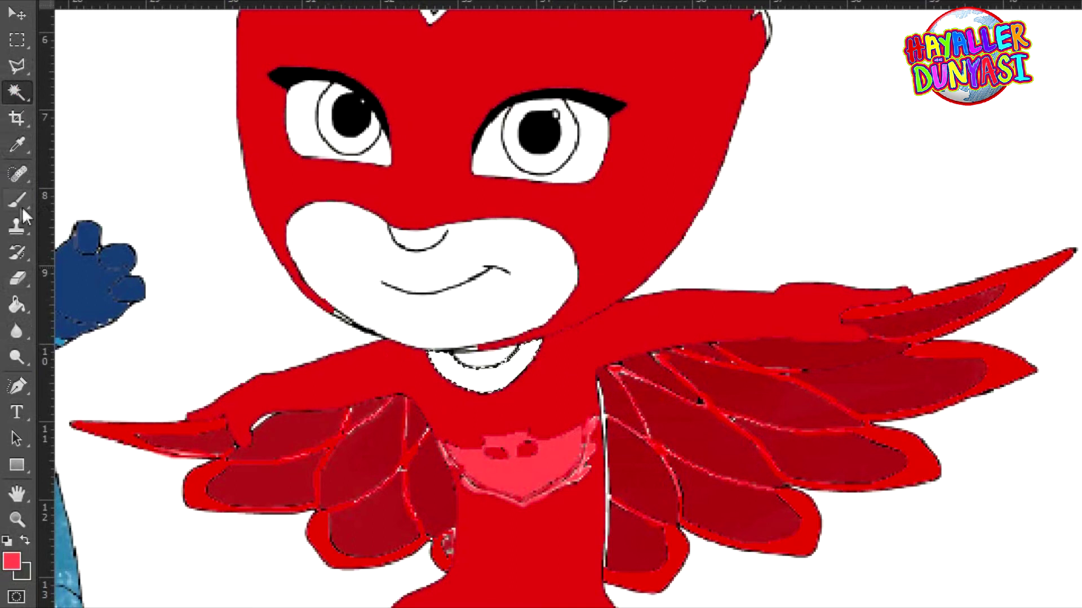
pyautogui.click(23, 209)
pyautogui.rightClick(488, 377)
pyautogui.doubleClick(646, 589)
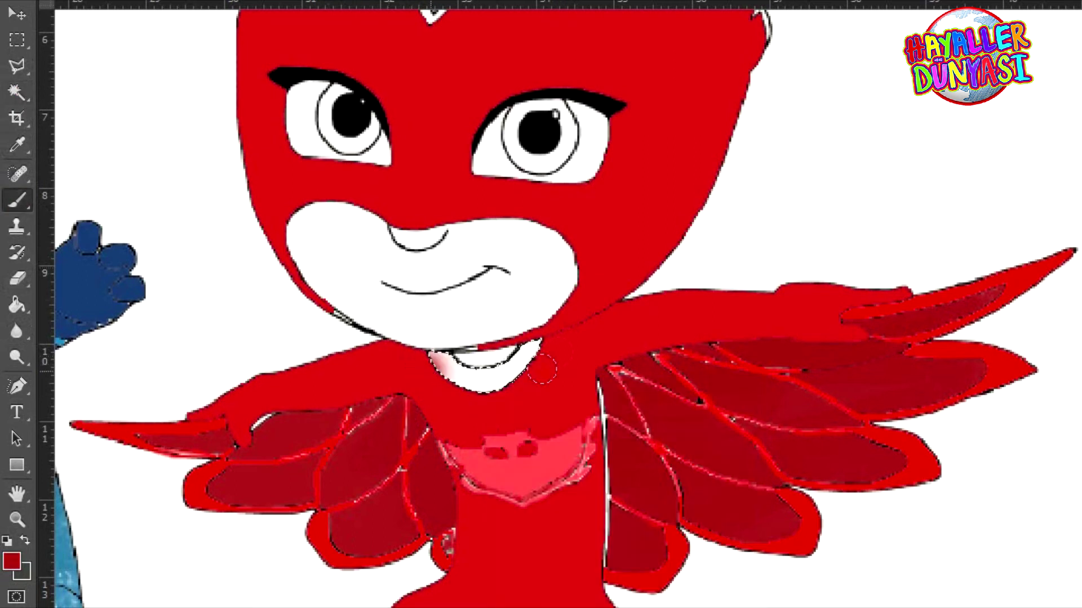
pyautogui.moveTo(530, 360); pyautogui.dragTo(338, 400)
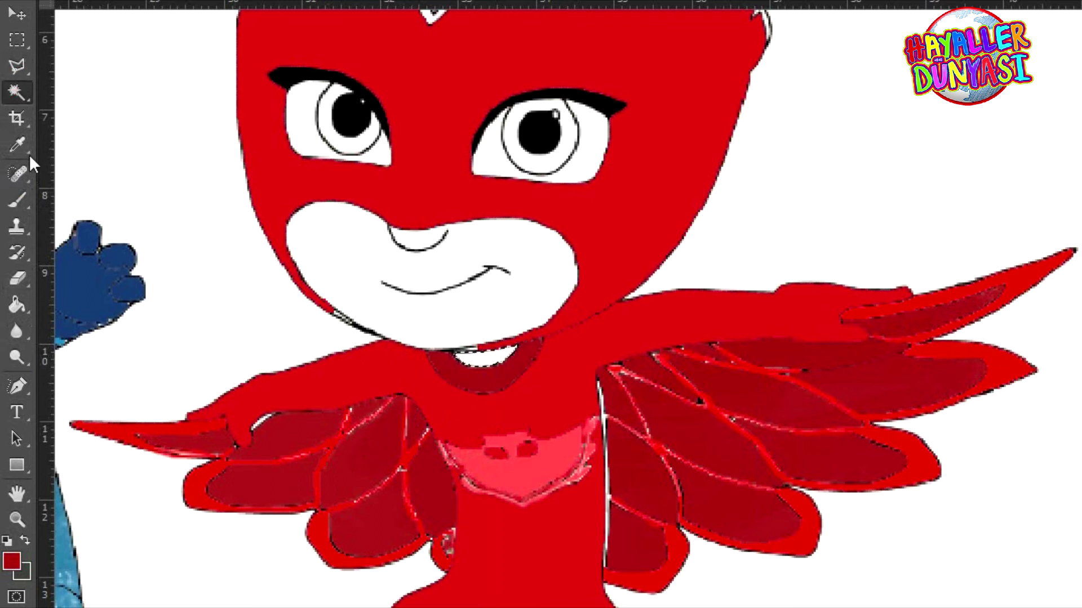
pyautogui.keyDown('alt'); pyautogui.click(491, 402); pyautogui.keyUp('alt')
pyautogui.moveTo(510, 355); pyautogui.dragTo(296, 359)
pyautogui.scroll(3, 665, 233)
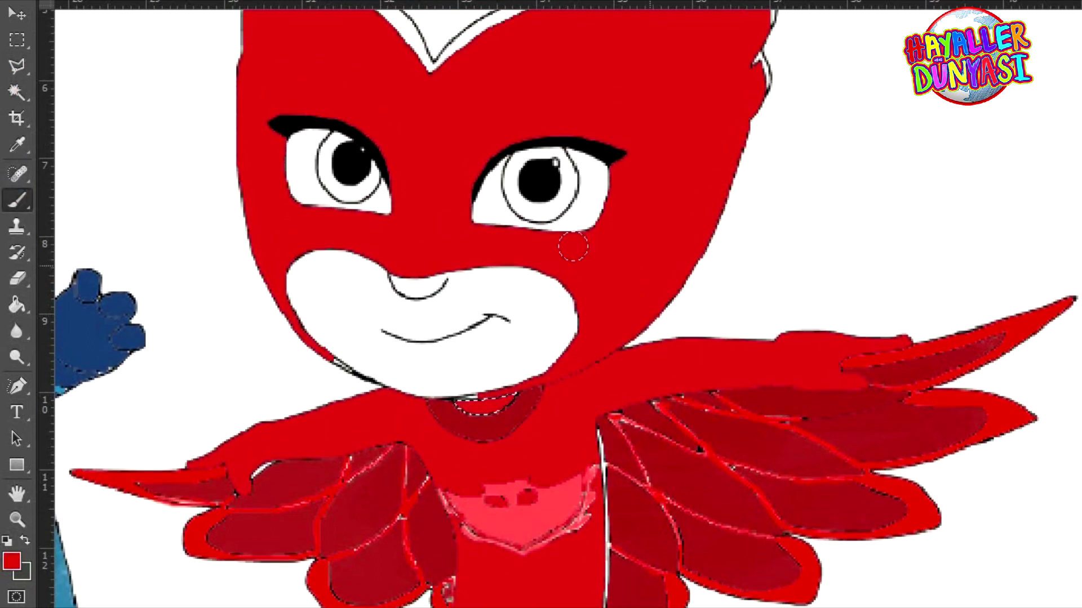
# - Select both irises of the owl hero and shade them bright red with a 45 px soft brush, leaving the lower parts lighter
pyautogui.scroll(8, 437, 264)
pyautogui.rightClick(355, 307)
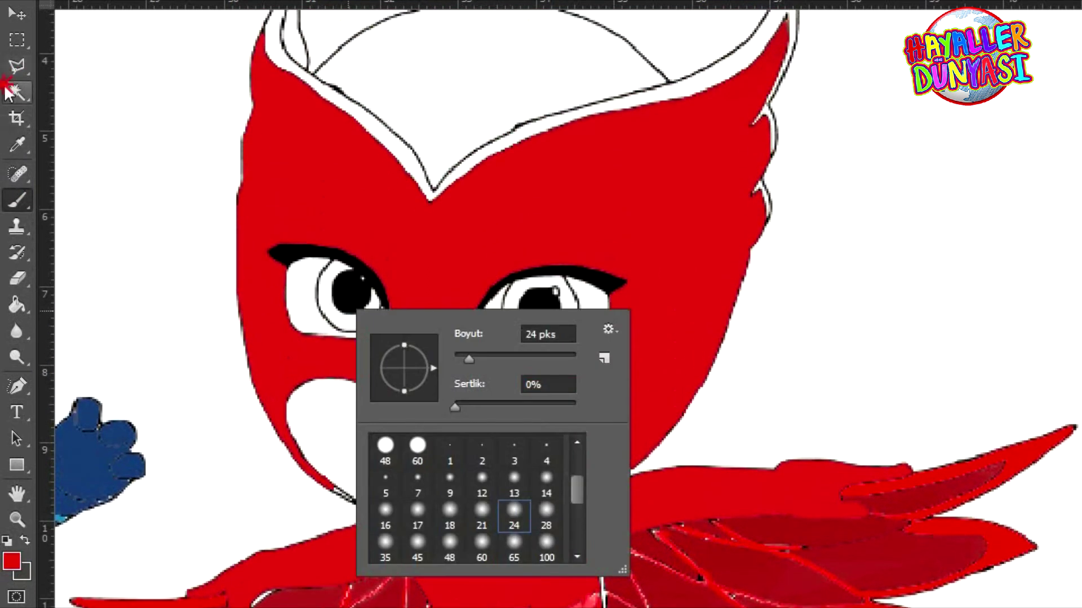
pyautogui.press('w')
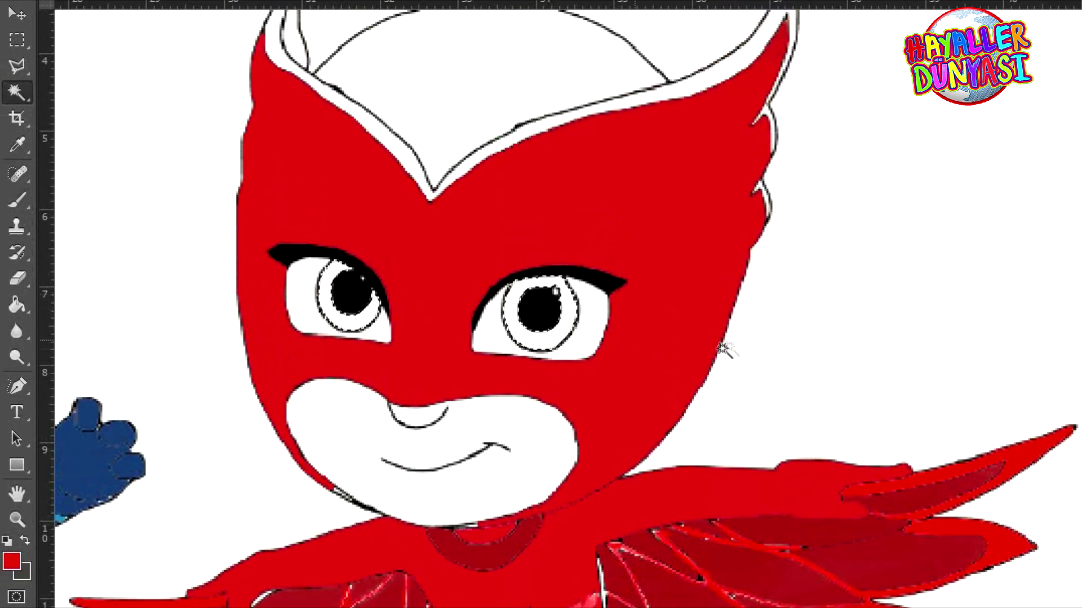
pyautogui.click(17, 200)
pyautogui.rightClick(572, 355)
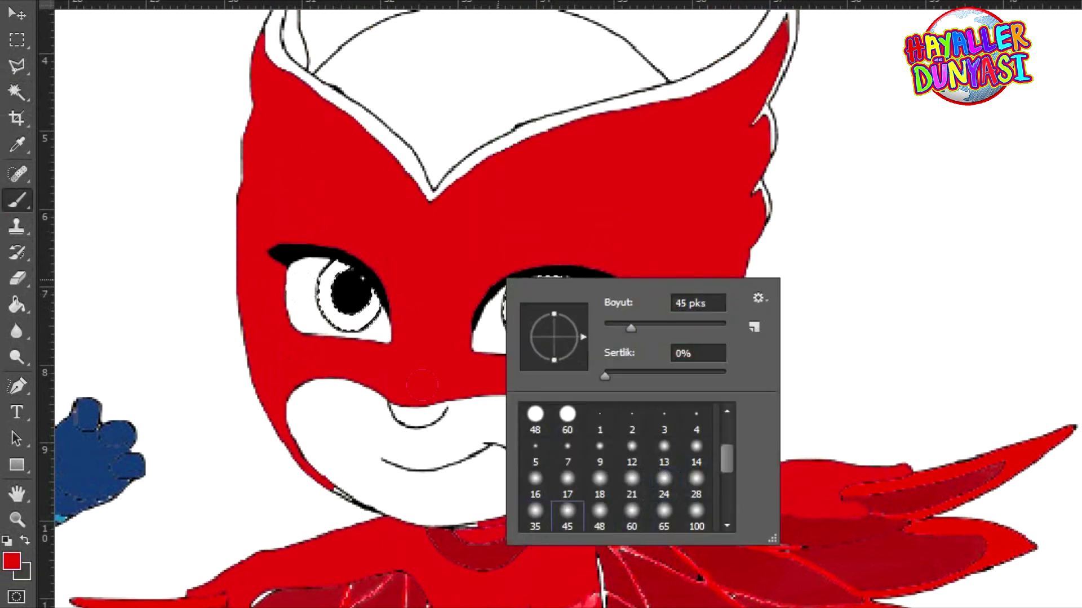
pyautogui.press('Return')
pyautogui.moveTo(332, 304)
pyautogui.mouseDown()
pyautogui.moveTo(335, 268)
pyautogui.moveTo(369, 282)
pyautogui.mouseUp()
pyautogui.moveTo(505, 291)
pyautogui.mouseDown()
pyautogui.moveTo(483, 303)
pyautogui.moveTo(533, 296)
pyautogui.mouseUp()
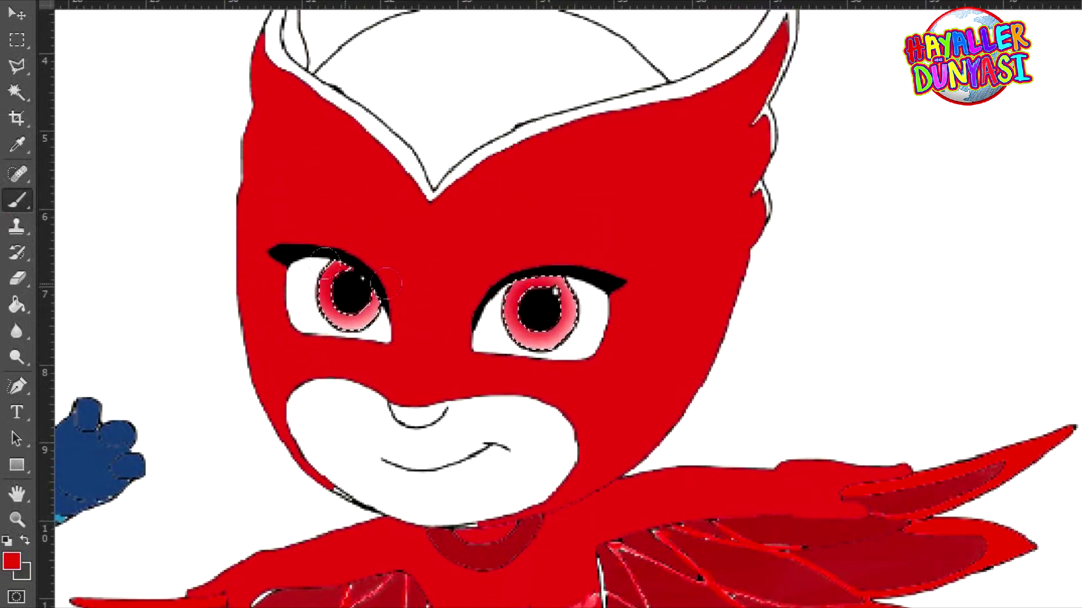
# - Paint the top of the owl hero's head bright red and the mask's pointed border pink
pyautogui.scroll(-4, 501, 343)
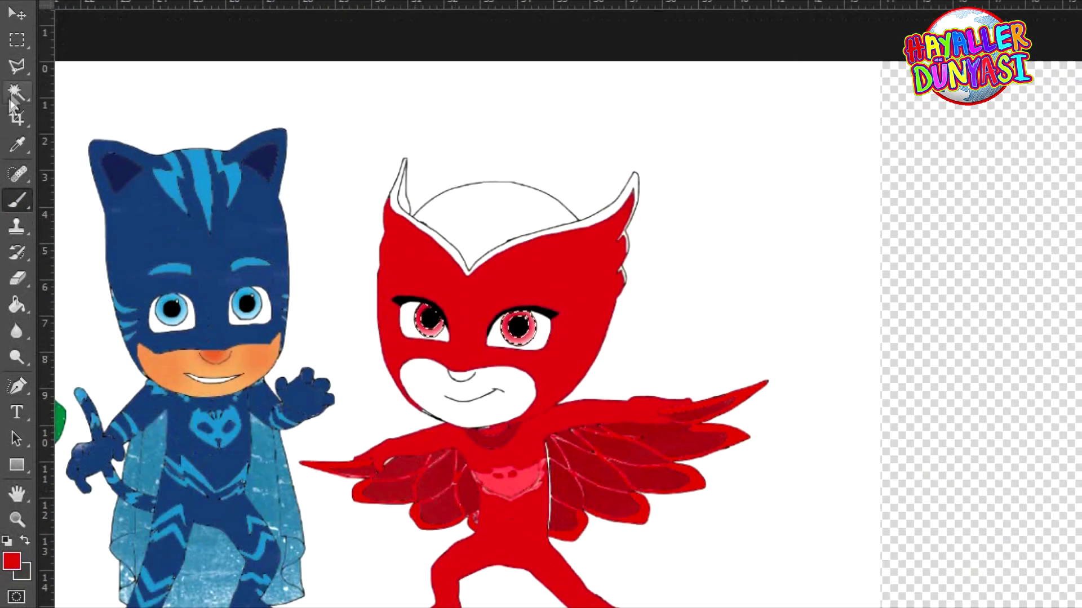
pyautogui.keyDown('alt'); pyautogui.click(516, 278); pyautogui.keyUp('alt')
pyautogui.moveTo(495, 243)
pyautogui.mouseDown()
pyautogui.moveTo(558, 217)
pyautogui.moveTo(429, 208)
pyautogui.mouseUp()
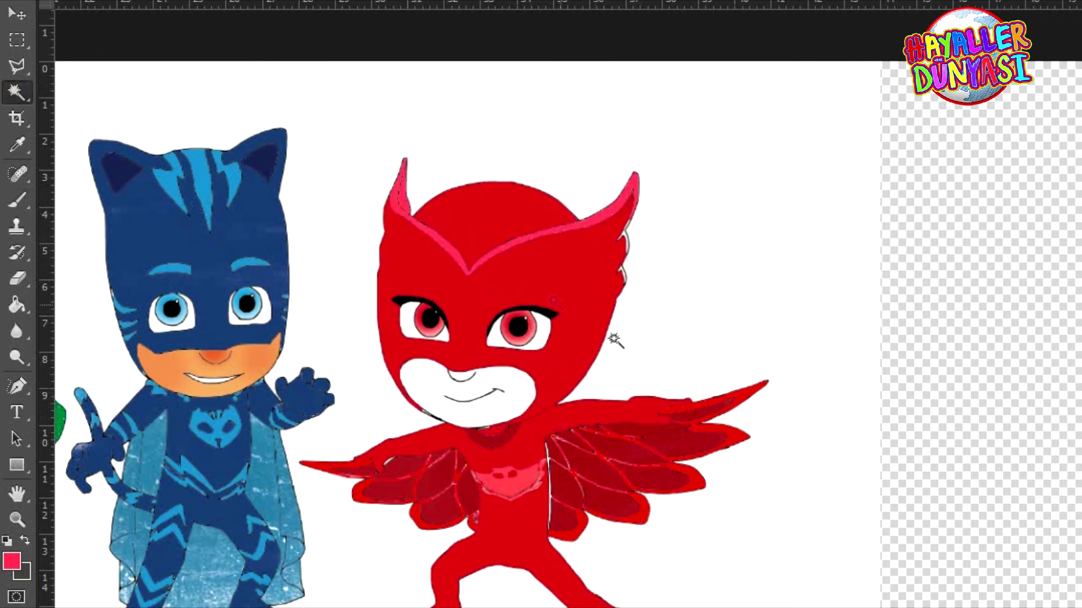
# - Select the white lower face of the owl hero and fill it with a light peach skin colour
pyautogui.scroll(-5, 574, 380)
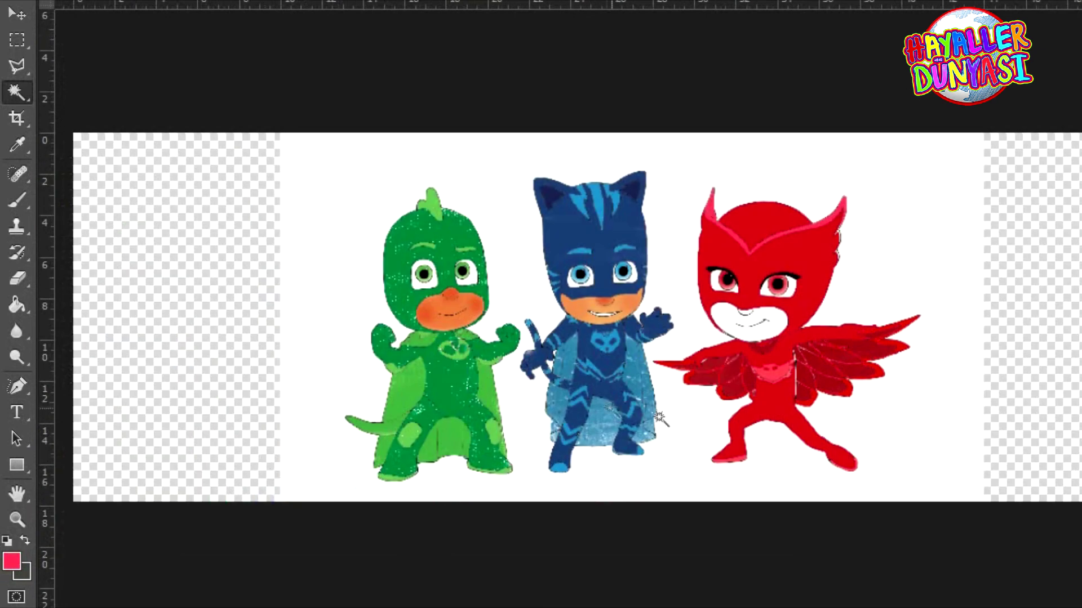
pyautogui.scroll(6, 659, 418)
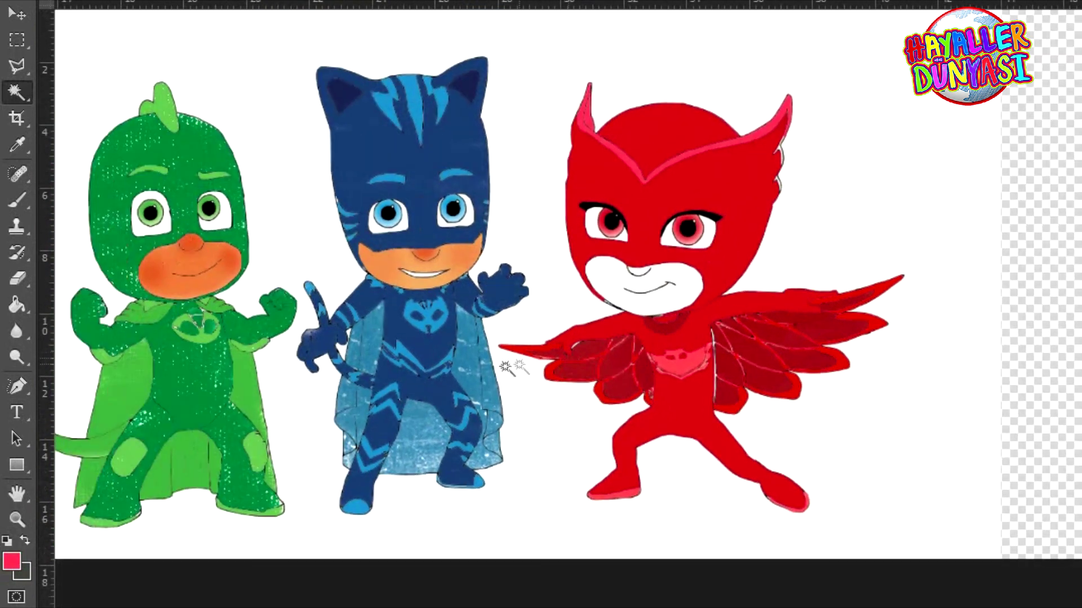
pyautogui.moveTo(505, 369); pyautogui.dragTo(535, 385)
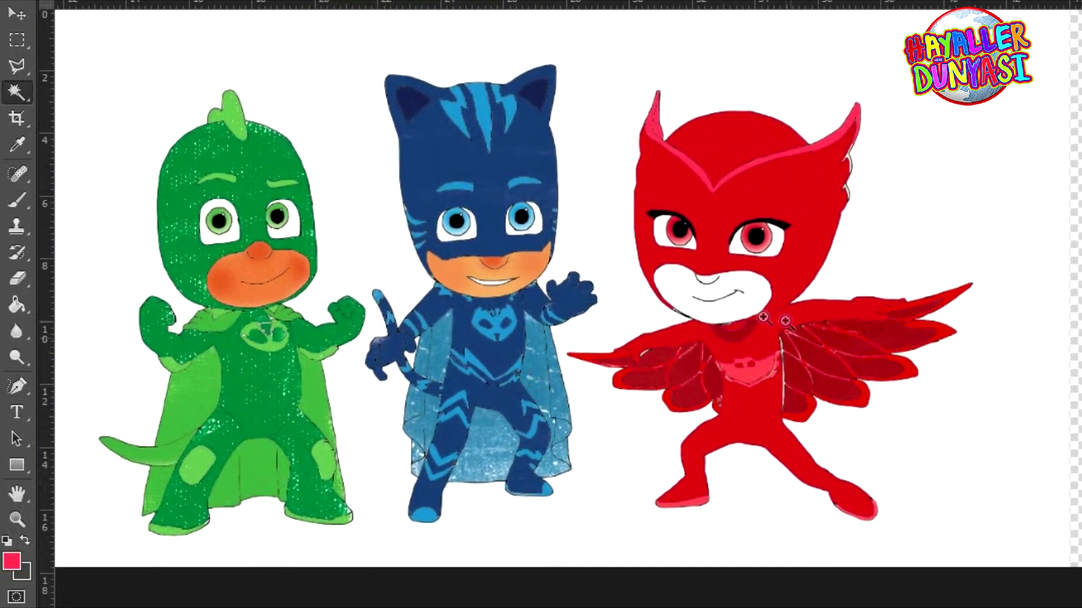
pyautogui.scroll(4, 764, 318)
pyautogui.click(22, 94)
pyautogui.click(755, 313)
pyautogui.click(21, 204)
pyautogui.keyDown('alt'); pyautogui.click(84, 186); pyautogui.keyUp('alt')
pyautogui.moveTo(834, 260)
pyautogui.mouseDown()
pyautogui.moveTo(378, 267)
pyautogui.moveTo(732, 316)
pyautogui.moveTo(672, 210)
pyautogui.mouseUp()
pyautogui.moveTo(834, 277); pyautogui.dragTo(533, 351)
# - Add soft salmon shading to the nose, cheeks and mouth area of the owl hero's selected face
pyautogui.click(653, 254)
pyautogui.hotkey('ctrl', 'z')
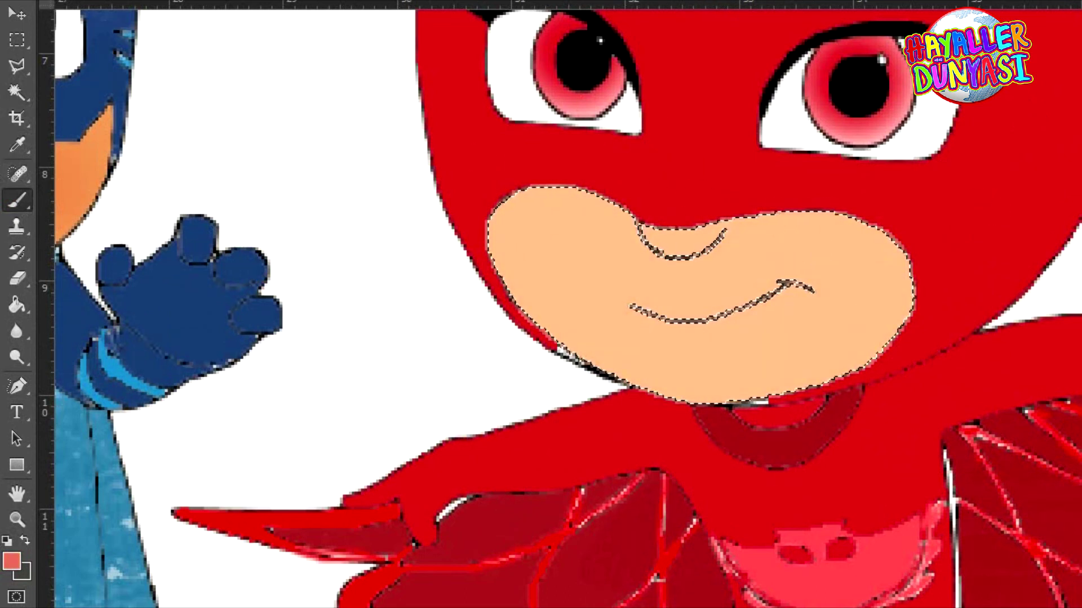
pyautogui.click(679, 239)
pyautogui.click(863, 279)
pyautogui.click(542, 263)
pyautogui.moveTo(611, 338)
pyautogui.mouseDown()
pyautogui.moveTo(819, 256)
pyautogui.moveTo(644, 316)
pyautogui.mouseUp()
pyautogui.scroll(-3, 658, 351)
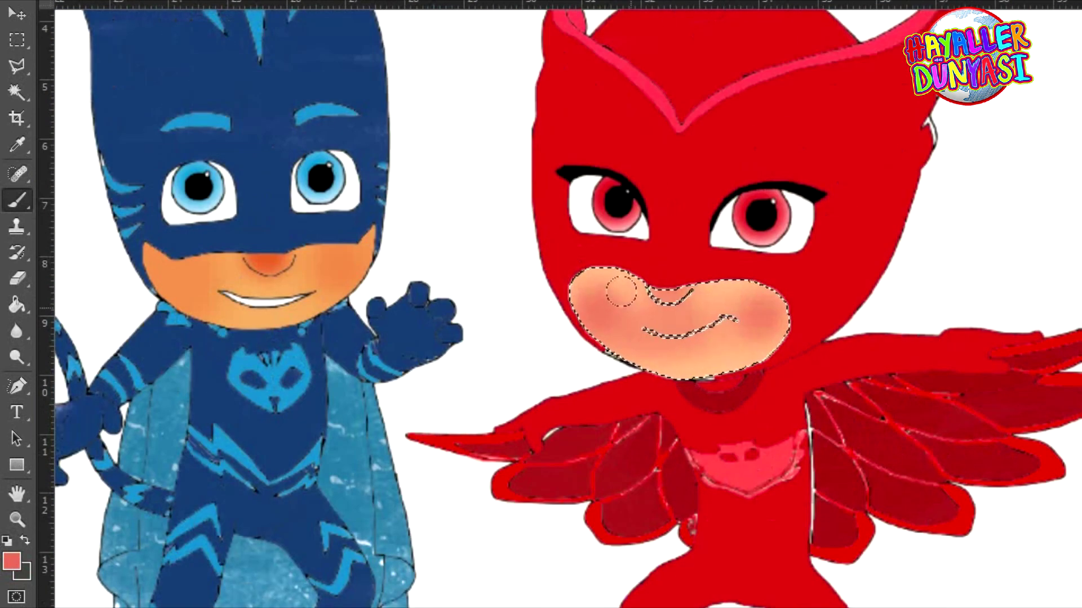
# - Sample the orange of the cat hero's face and tint the owl hero's lower face with it
pyautogui.hotkey('ctrl', 'd')
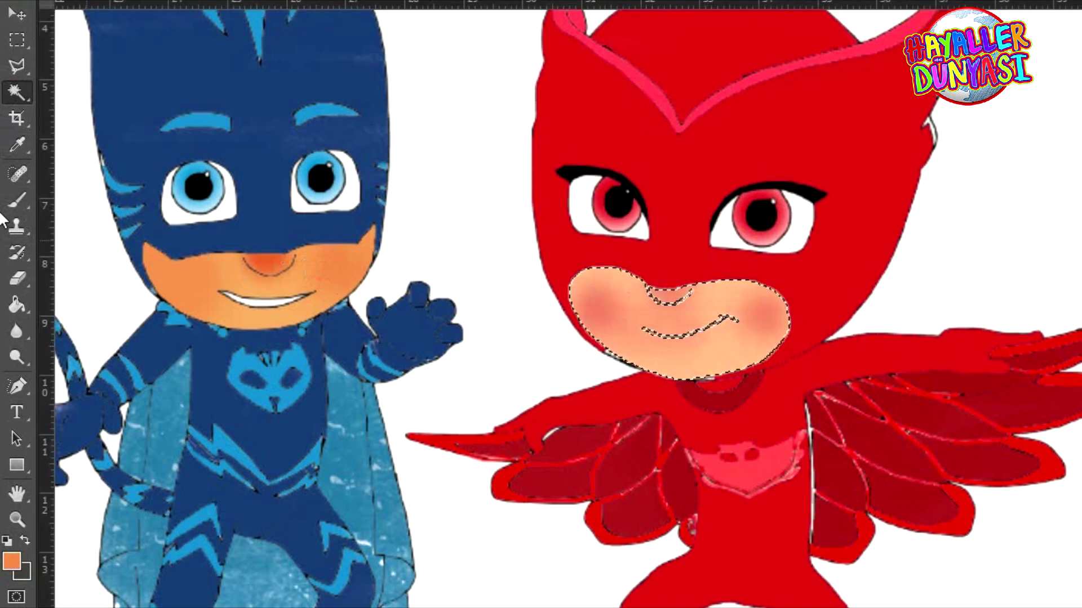
pyautogui.press('b')
pyautogui.keyDown('alt'); pyautogui.click(318, 279); pyautogui.keyUp('alt')
pyautogui.moveTo(755, 316); pyautogui.dragTo(773, 309)
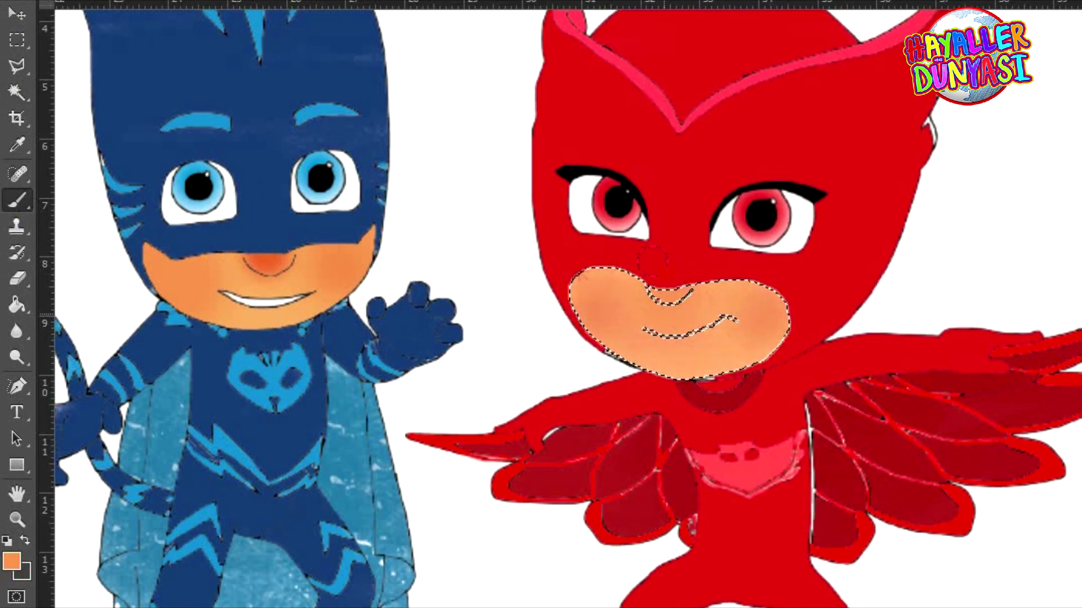
# - Deselect the owl hero's face and select the white background around all three heroes
pyautogui.scroll(-3, 511, 347)
pyautogui.scroll(2, 628, 352)
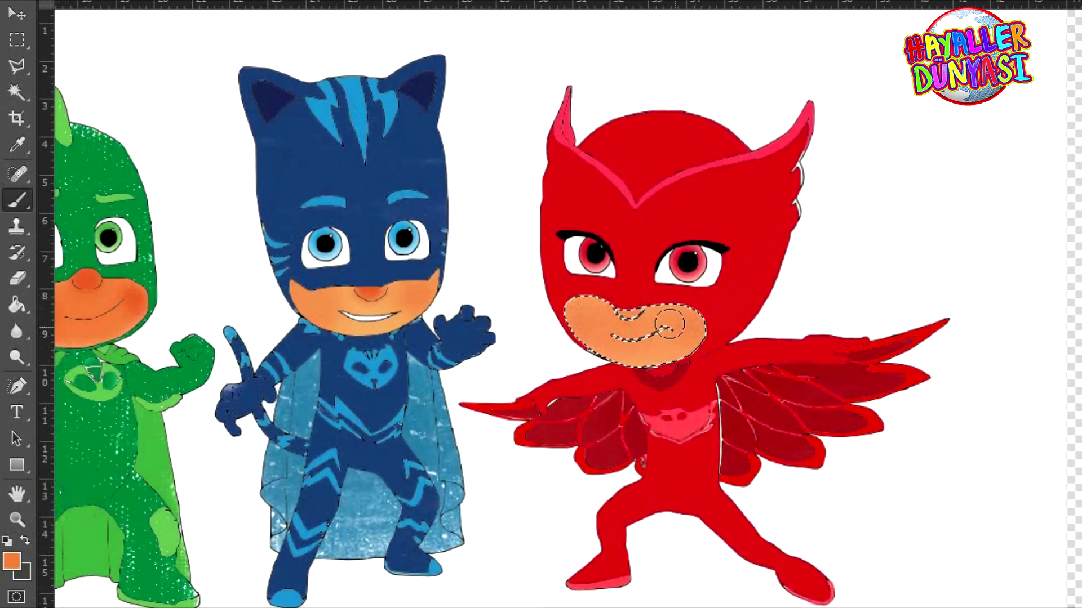
pyautogui.scroll(-3, 628, 313)
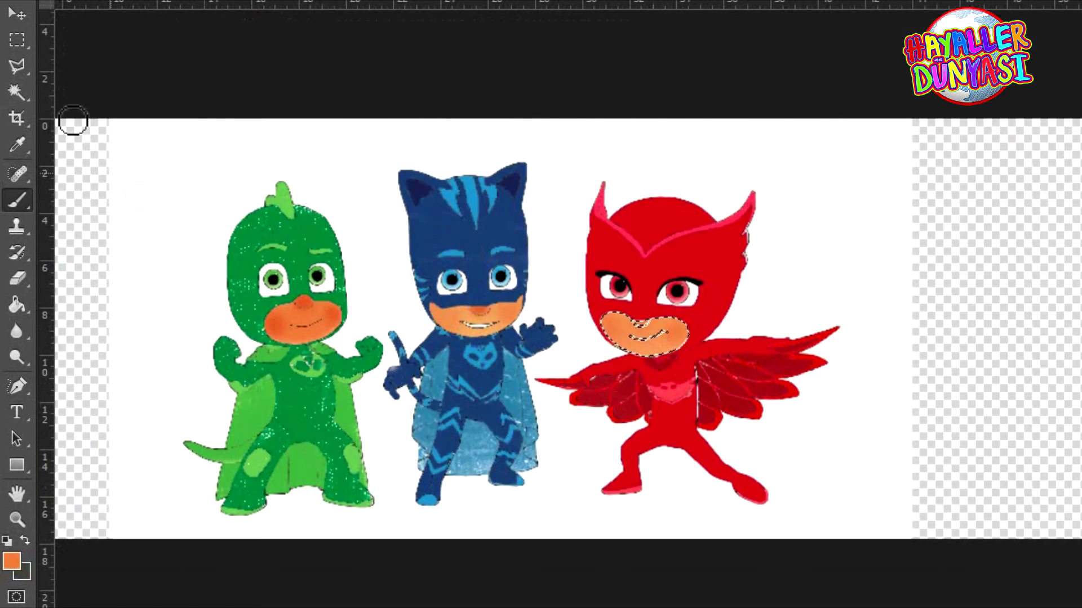
pyautogui.press('m')
pyautogui.scroll(3, 388, 342)
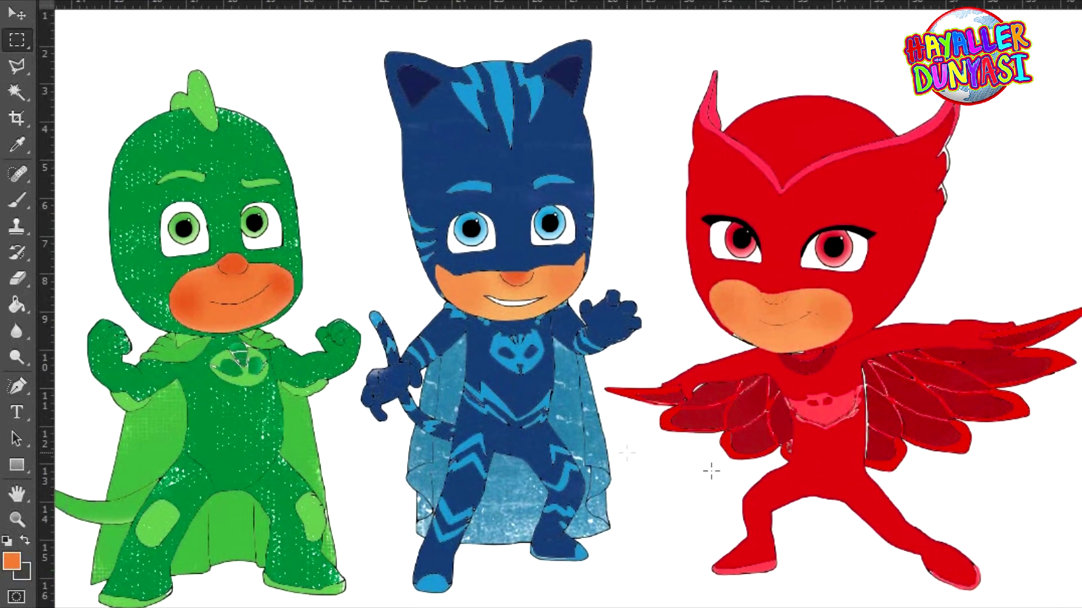
pyautogui.click(214, 87)
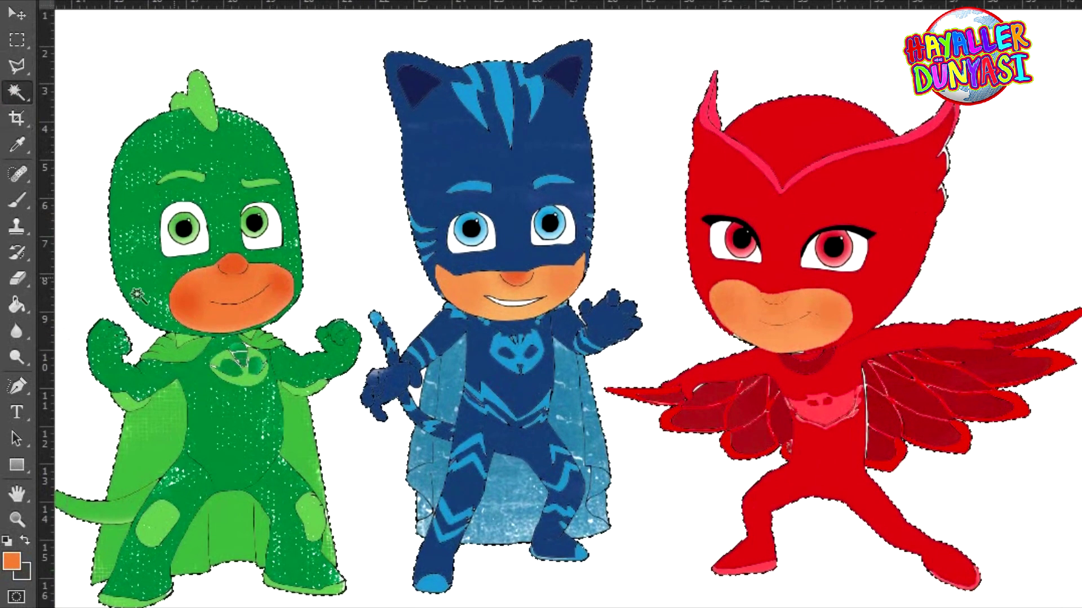
# - Try a 36 px textured brush in pale orange across the upper edge of the selected background
pyautogui.click(17, 200)
pyautogui.scroll(-2, 421, 165)
pyautogui.rightClick(161, 174)
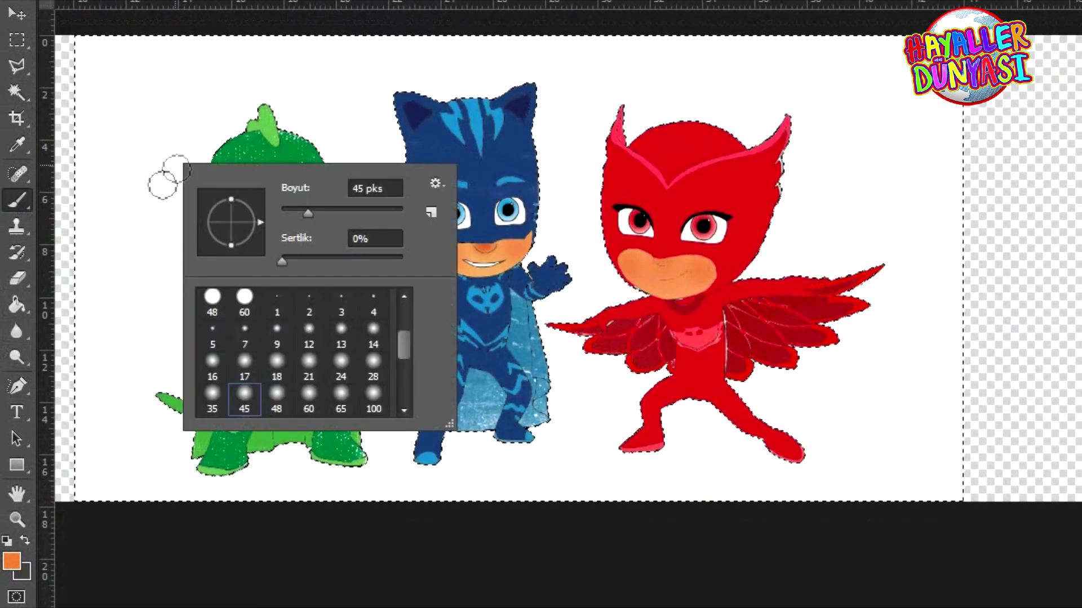
pyautogui.click(17, 304)
pyautogui.rightClick(32, 309)
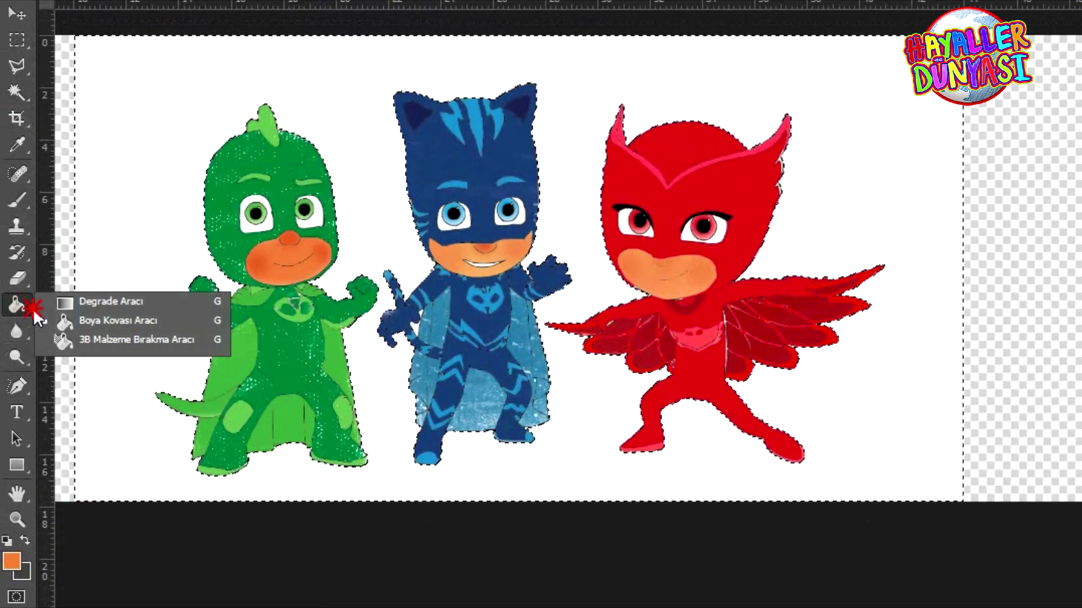
pyautogui.click(19, 201)
pyautogui.rightClick(181, 220)
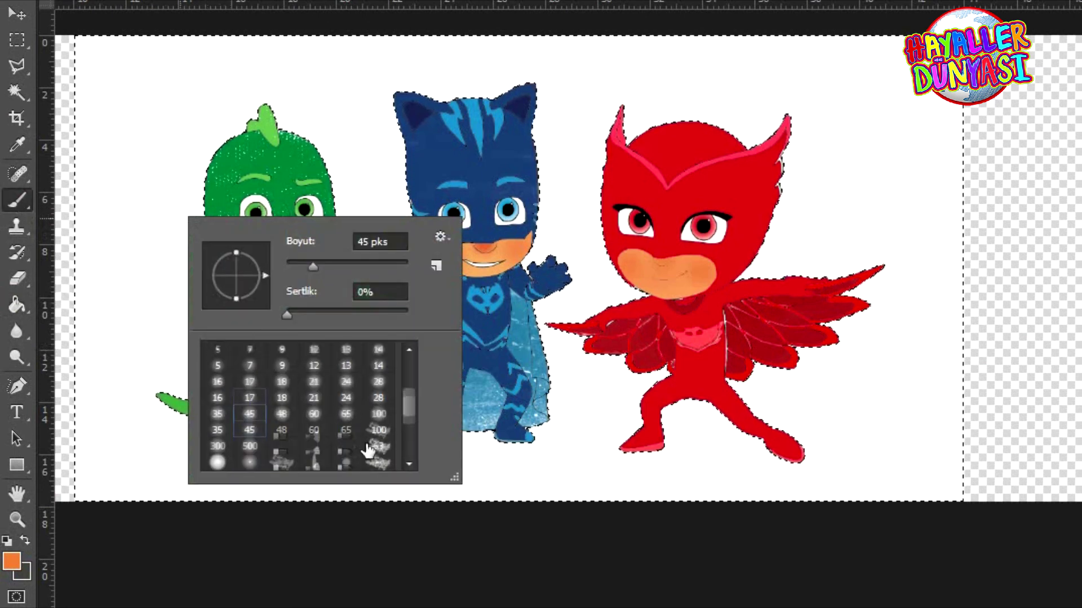
pyautogui.click(282, 417)
pyautogui.moveTo(84, 76)
pyautogui.mouseDown()
pyautogui.moveTo(326, 76)
pyautogui.moveTo(907, 76)
pyautogui.mouseUp()
# - Try a different textured brush with broad pale orange strokes over the background, and undo all the background strokes
pyautogui.rightClick(908, 75)
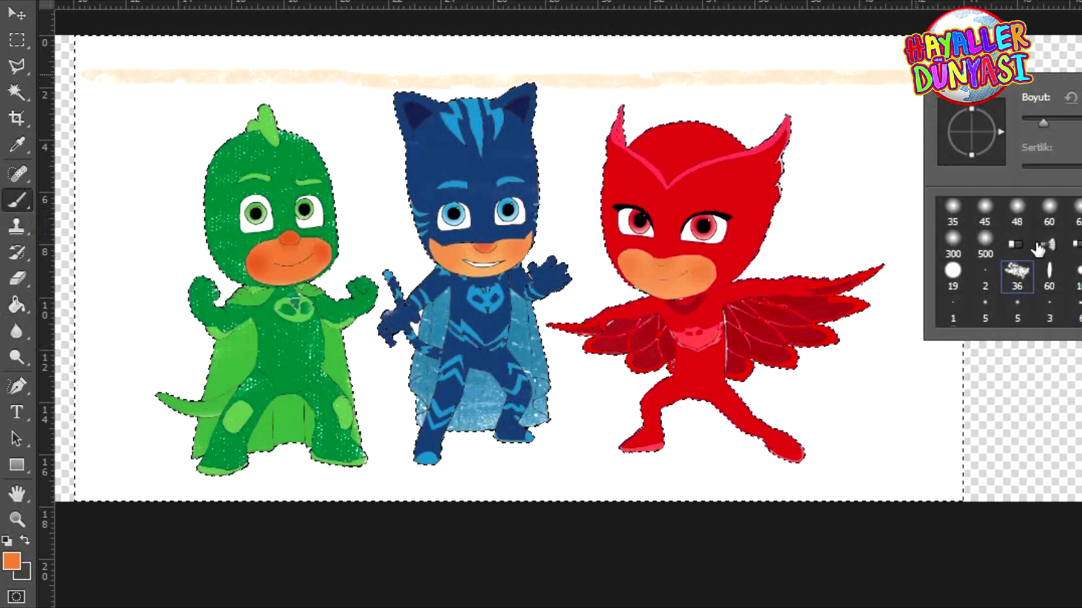
pyautogui.scroll(-2, 1057, 296)
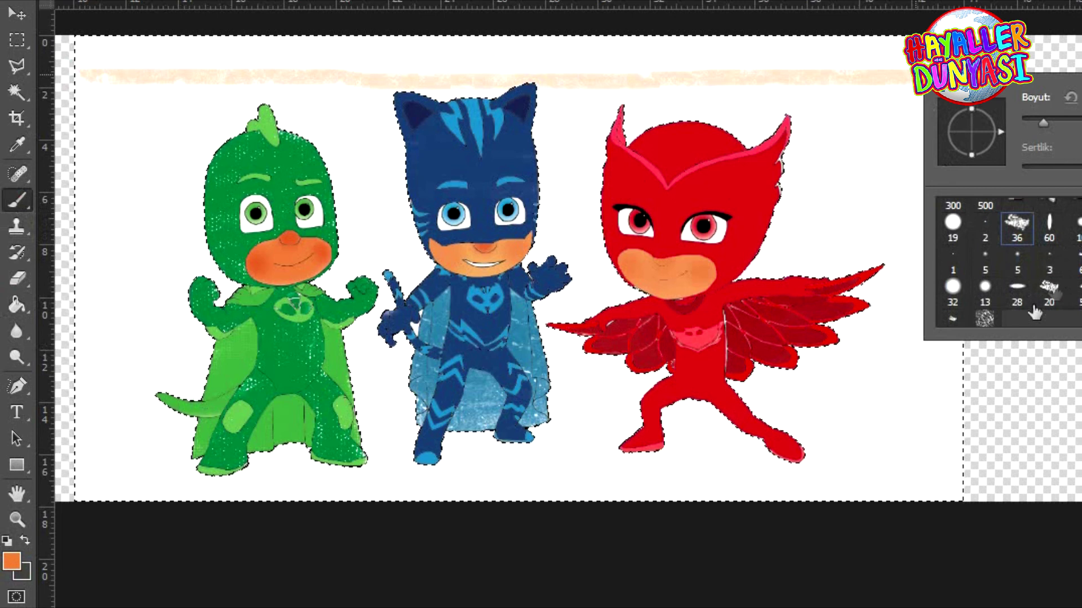
pyautogui.click(984, 321)
pyautogui.moveTo(258, 113)
pyautogui.mouseDown()
pyautogui.moveTo(321, 53)
pyautogui.moveTo(623, 113)
pyautogui.moveTo(952, 121)
pyautogui.mouseUp()
pyautogui.moveTo(699, 231)
pyautogui.mouseDown()
pyautogui.moveTo(948, 333)
pyautogui.moveTo(174, 490)
pyautogui.moveTo(417, 475)
pyautogui.mouseUp()
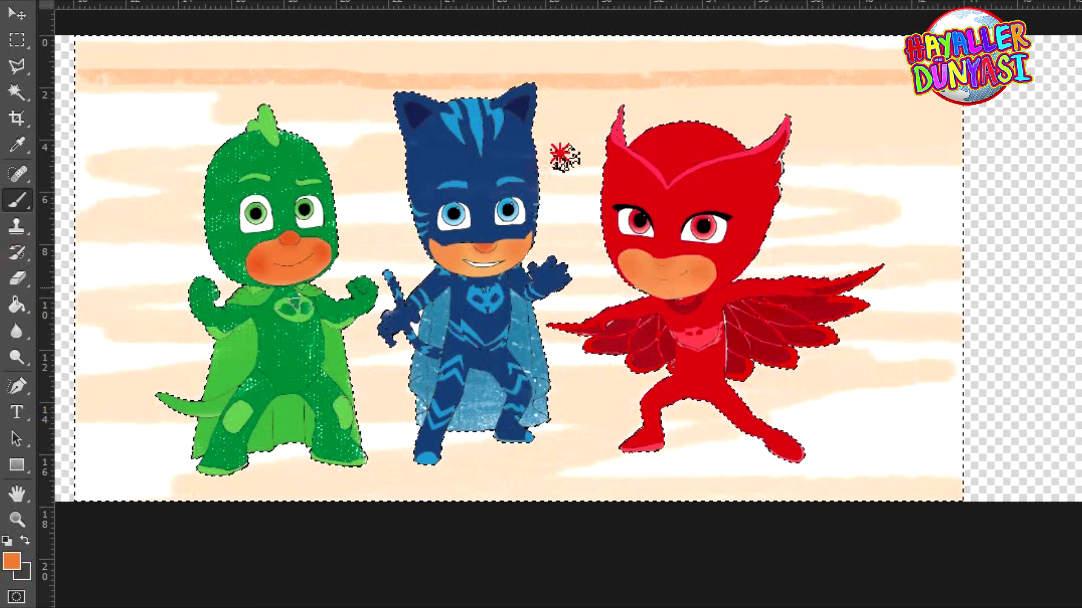
pyautogui.moveTo(124, 157)
pyautogui.mouseDown()
pyautogui.moveTo(169, 123)
pyautogui.moveTo(36, 174)
pyautogui.moveTo(197, 244)
pyautogui.mouseUp()
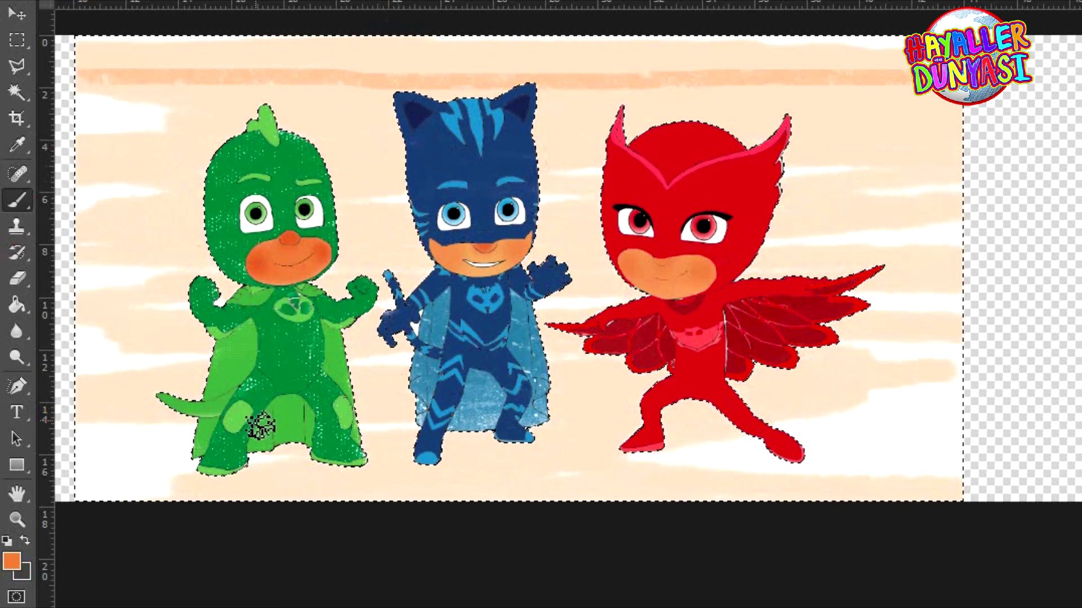
pyautogui.hotkey('ctrl', 'alt', 'z')
pyautogui.hotkey('ctrl', 'alt', 'z')
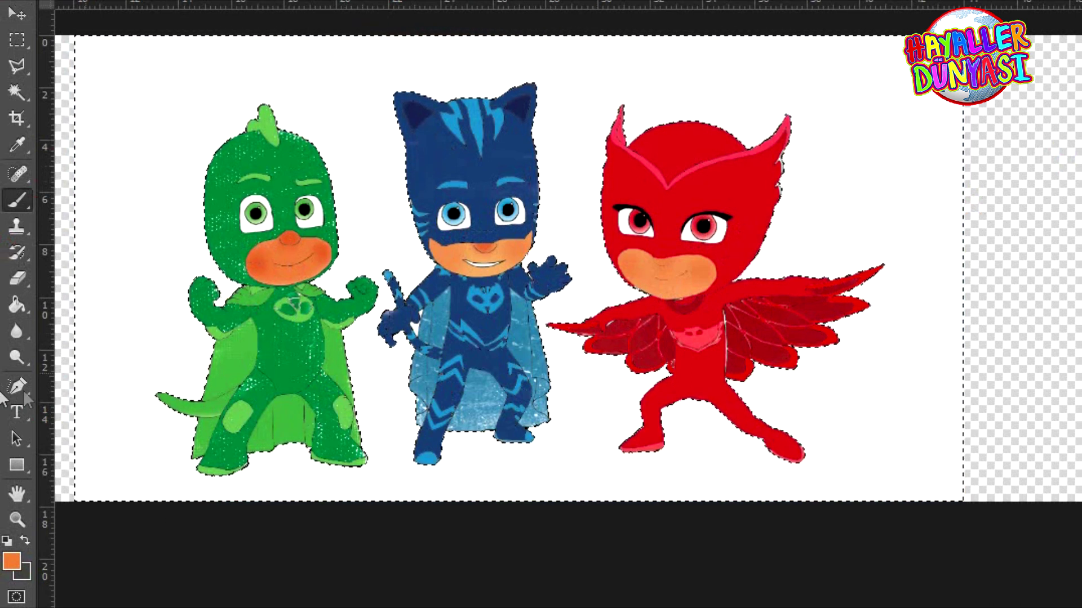
# - Try a solid orange fill on the selected background and undo it
pyautogui.click(17, 304)
pyautogui.click(138, 218)
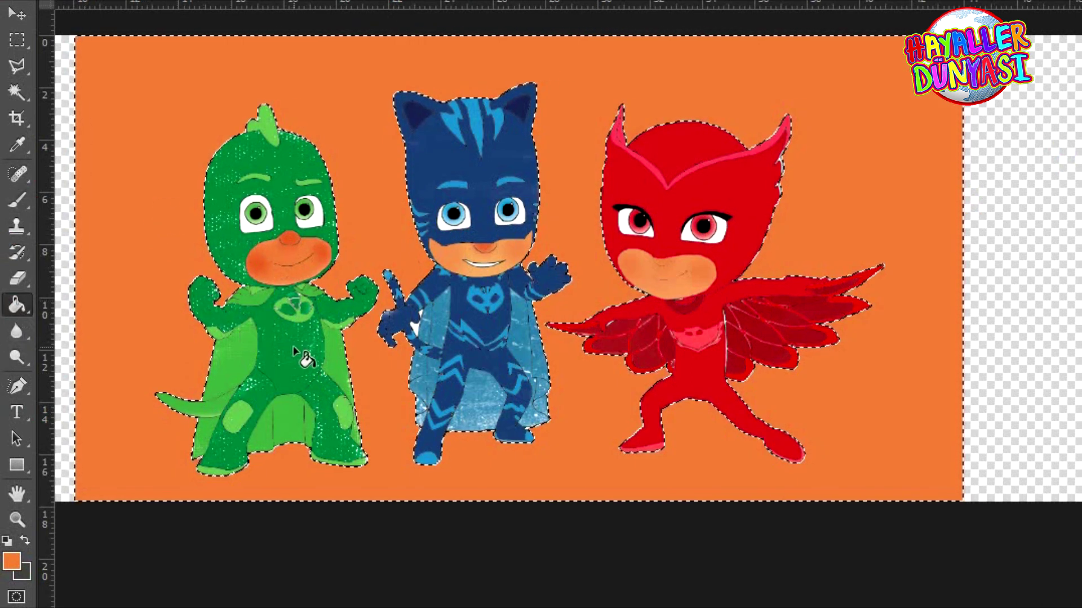
pyautogui.hotkey('ctrl', 'z')
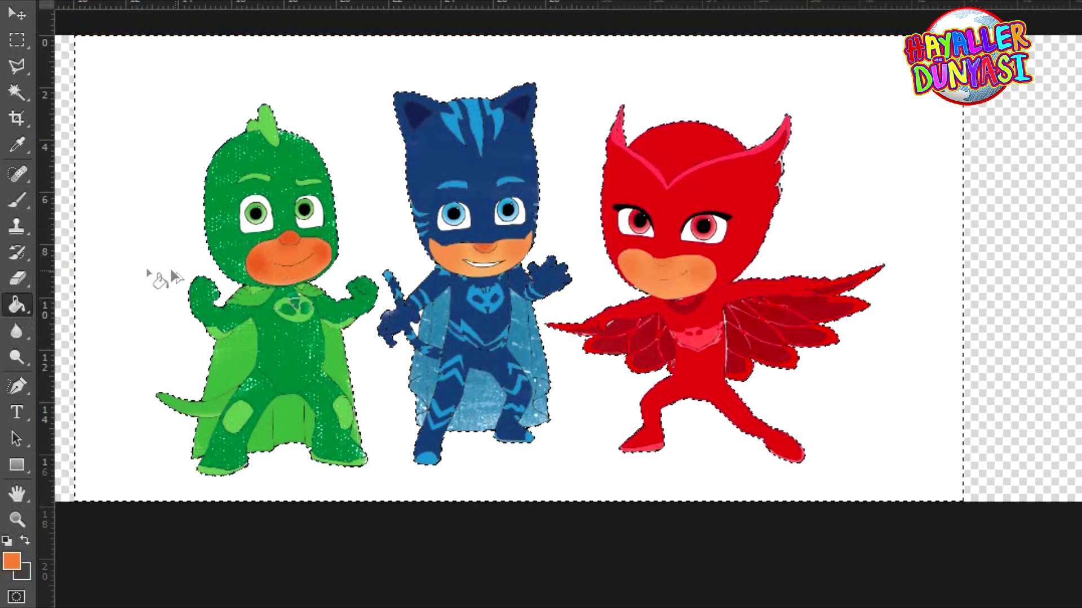
# - Switch to the Brush tool with the soft round 300 px preset
pyautogui.click(17, 200)
pyautogui.rightClick(373, 228)
pyautogui.scroll(4, 592, 359)
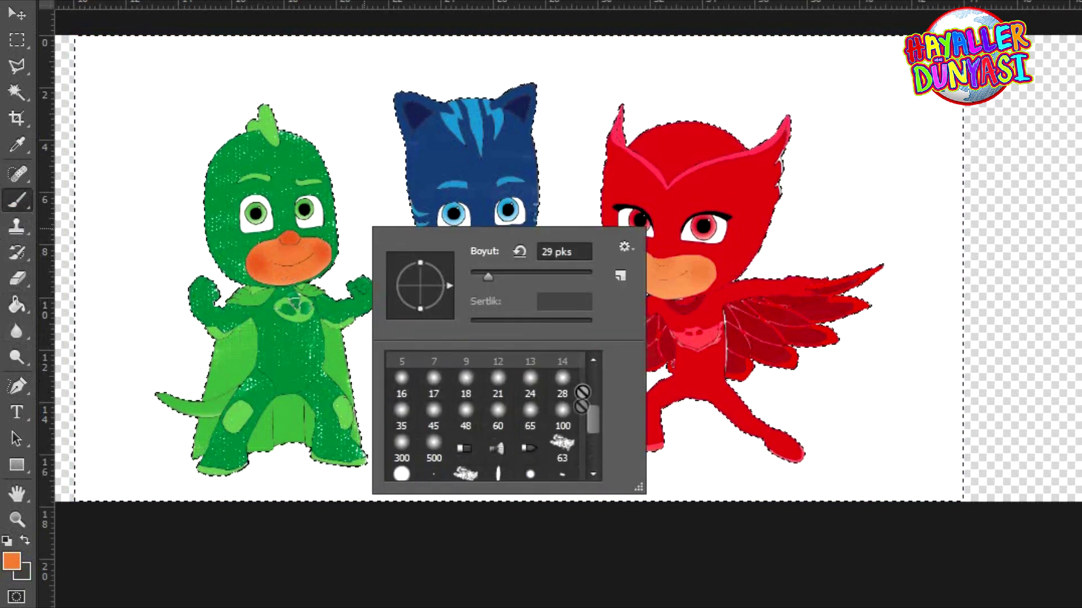
pyautogui.click(401, 442)
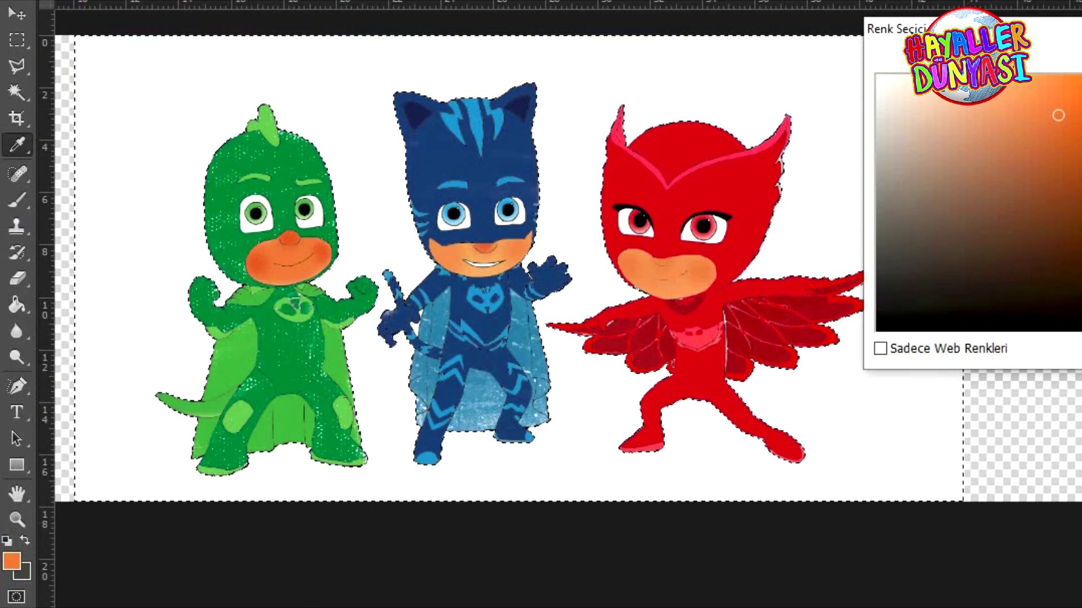
# - Try painting the selected background in translucent magenta and undo the strokes
pyautogui.press('Return')
pyautogui.moveTo(96, 84)
pyautogui.mouseDown()
pyautogui.moveTo(704, 70)
pyautogui.moveTo(3, 234)
pyautogui.moveTo(321, 415)
pyautogui.moveTo(1009, 483)
pyautogui.moveTo(79, 466)
pyautogui.moveTo(898, 345)
pyautogui.moveTo(193, 321)
pyautogui.moveTo(879, 248)
pyautogui.mouseUp()
pyautogui.hotkey('ctrl', 'alt', 'z')
pyautogui.hotkey('ctrl', 'alt', 'z')
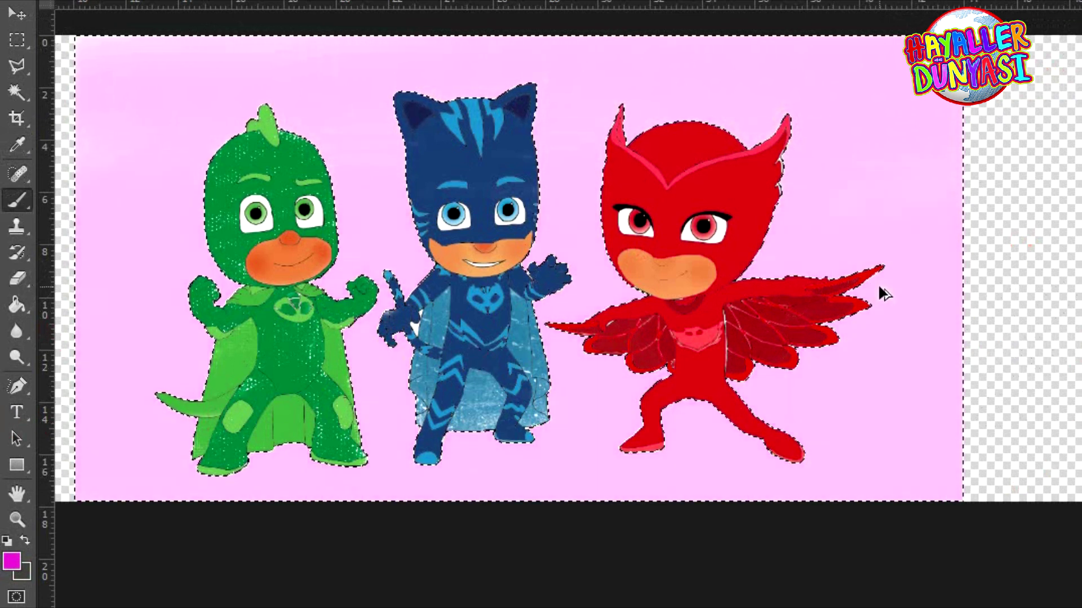
# - Set the foreground colour to bright cyan and enlarge the soft brush
pyautogui.click(13, 563)
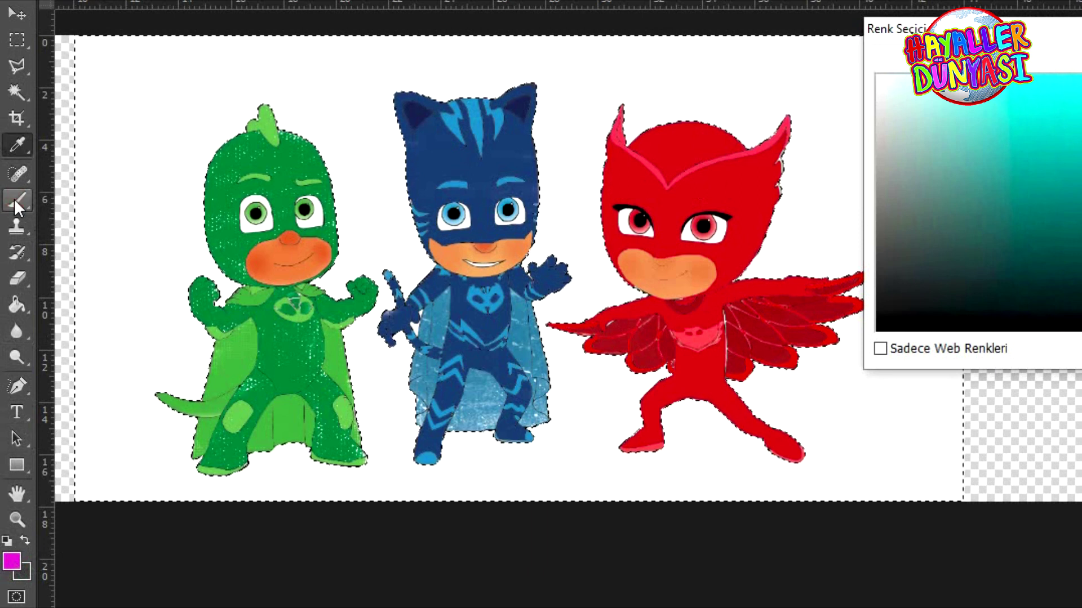
pyautogui.press('Return')
pyautogui.rightClick(165, 114)
pyautogui.moveTo(361, 163); pyautogui.dragTo(389, 162)
pyautogui.press('Return')
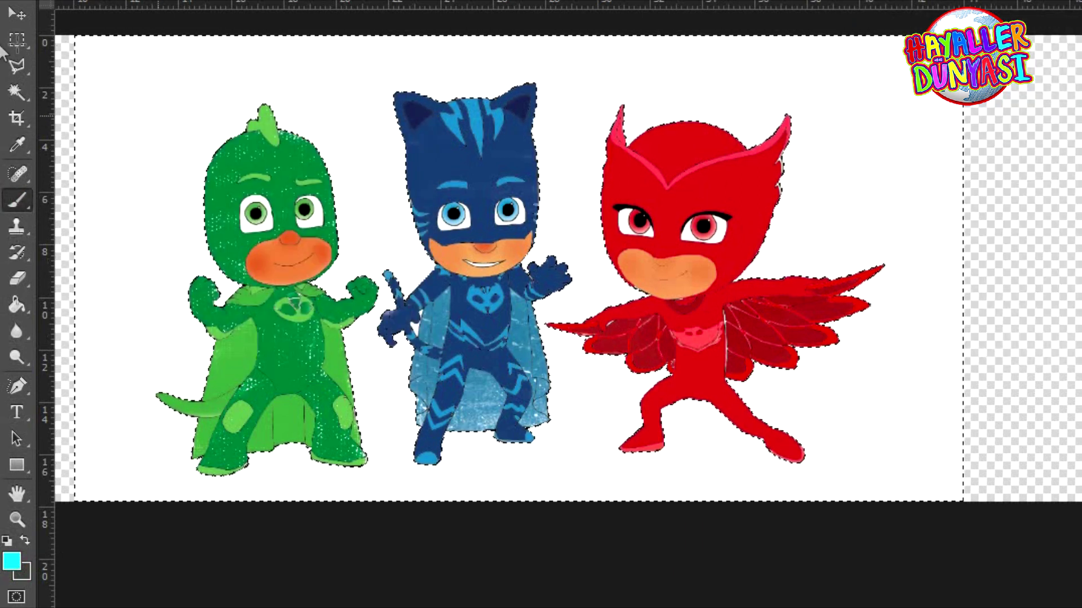
# - Paint the selected background bright cyan, fading to a paler tone beside the green hero
pyautogui.moveTo(304, 263); pyautogui.dragTo(287, 231)
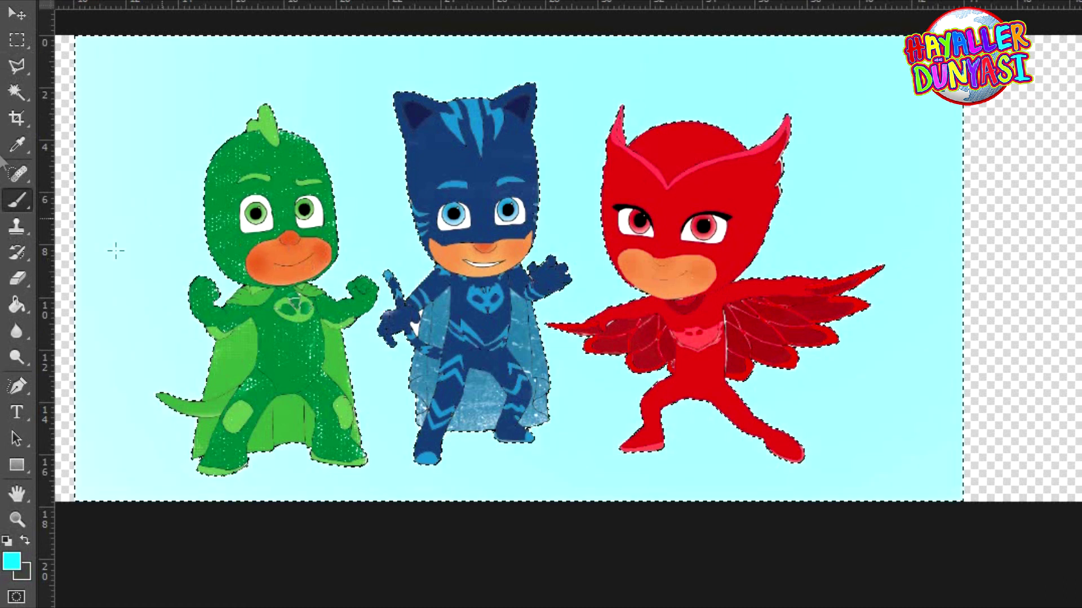
pyautogui.press('v')
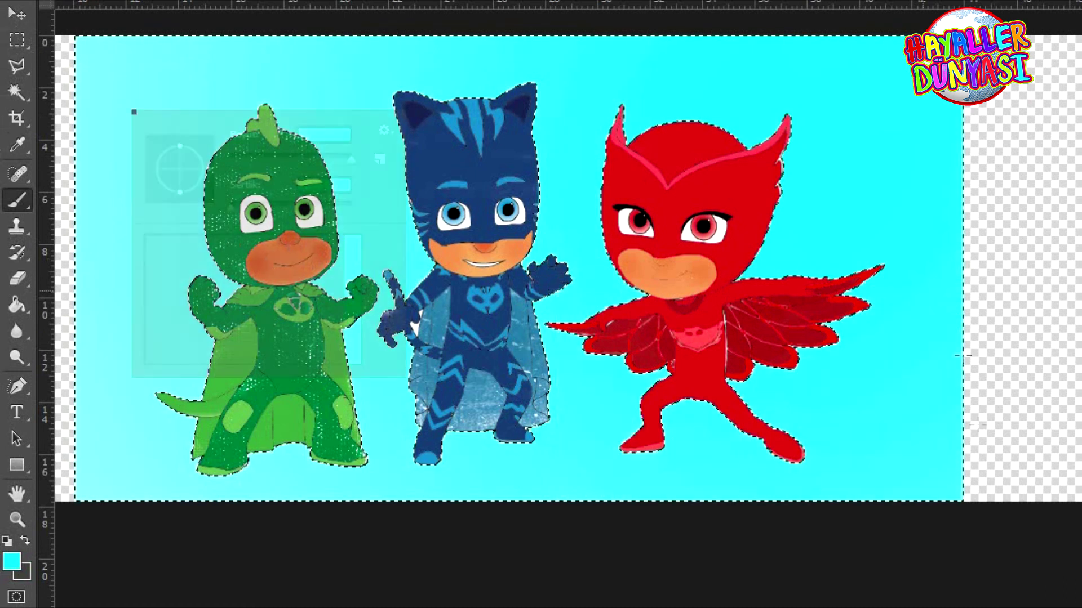
pyautogui.scroll(-1, 550, 320)
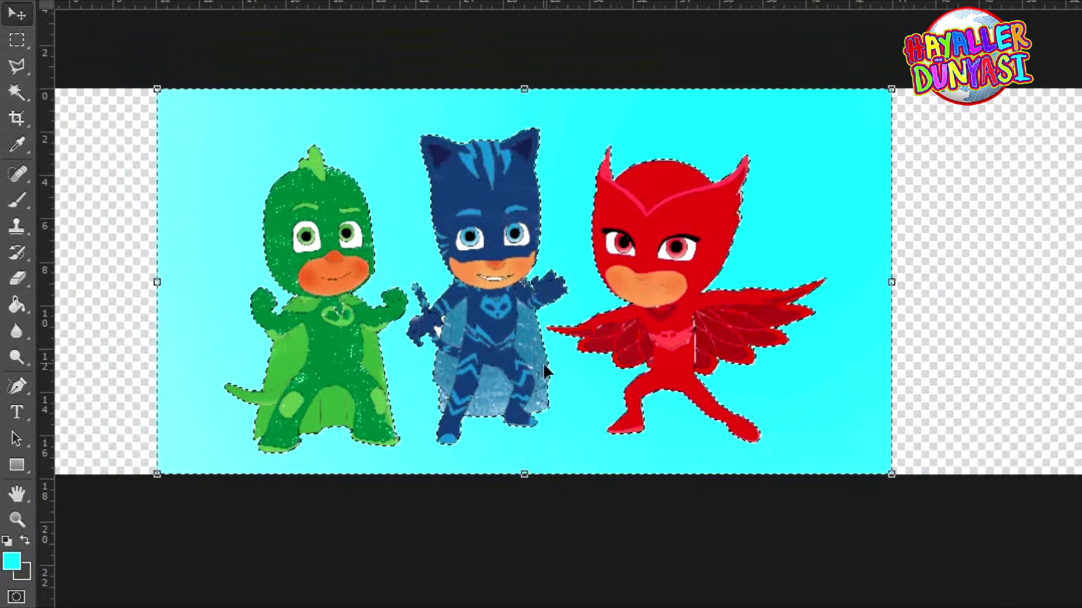